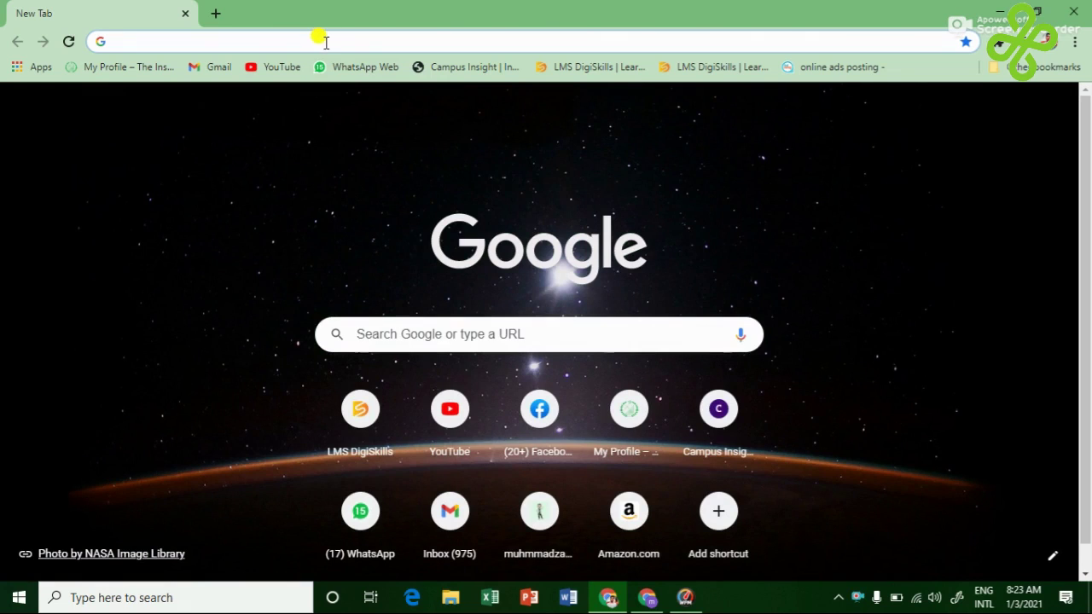
- Search the web for "visual studio code"
type("vi")
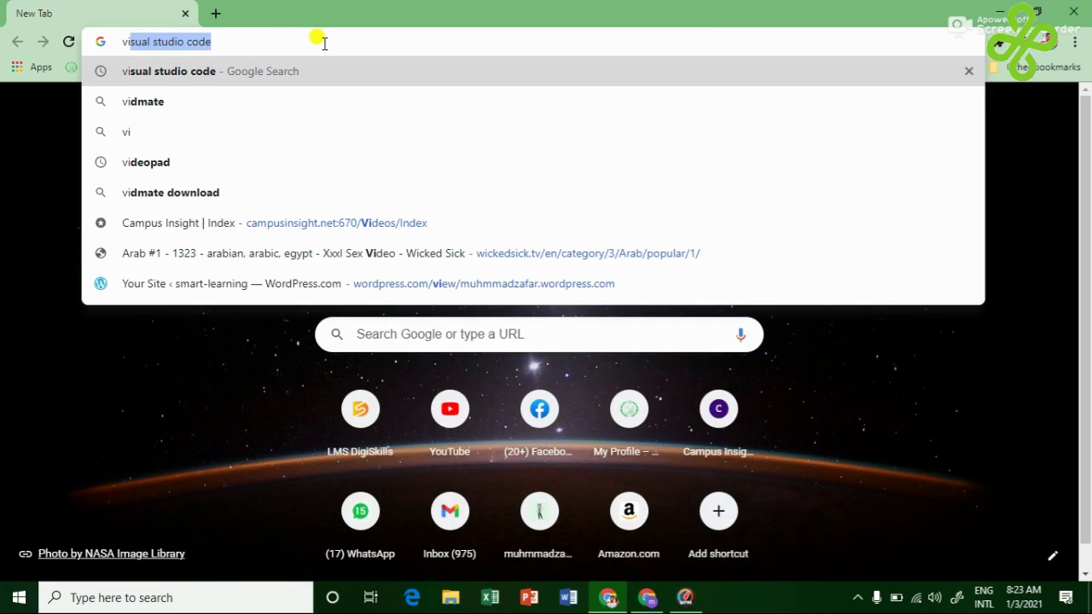
type("sual")
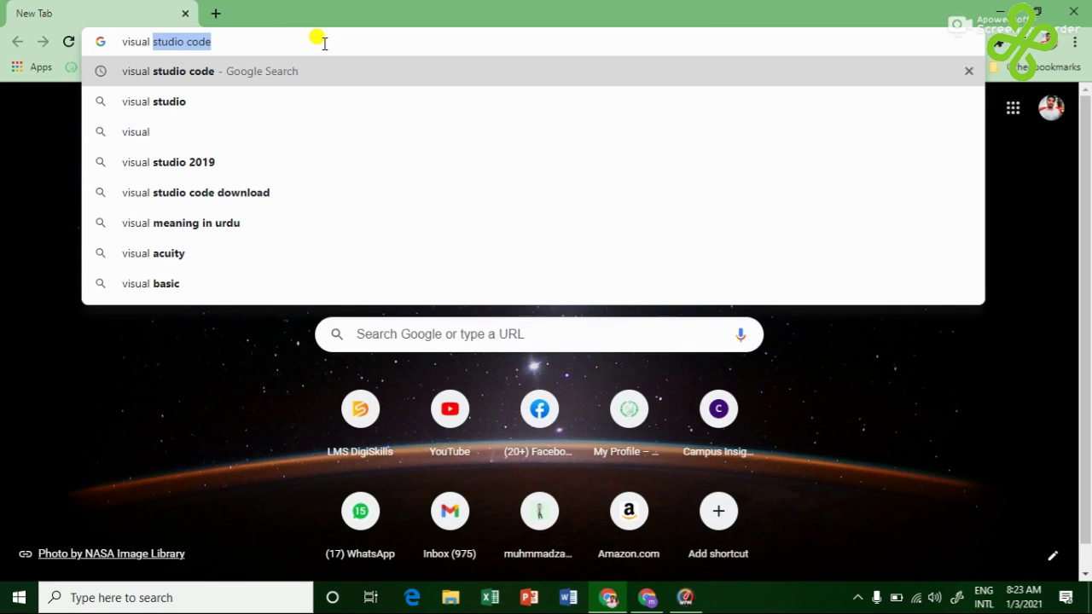
type(" st")
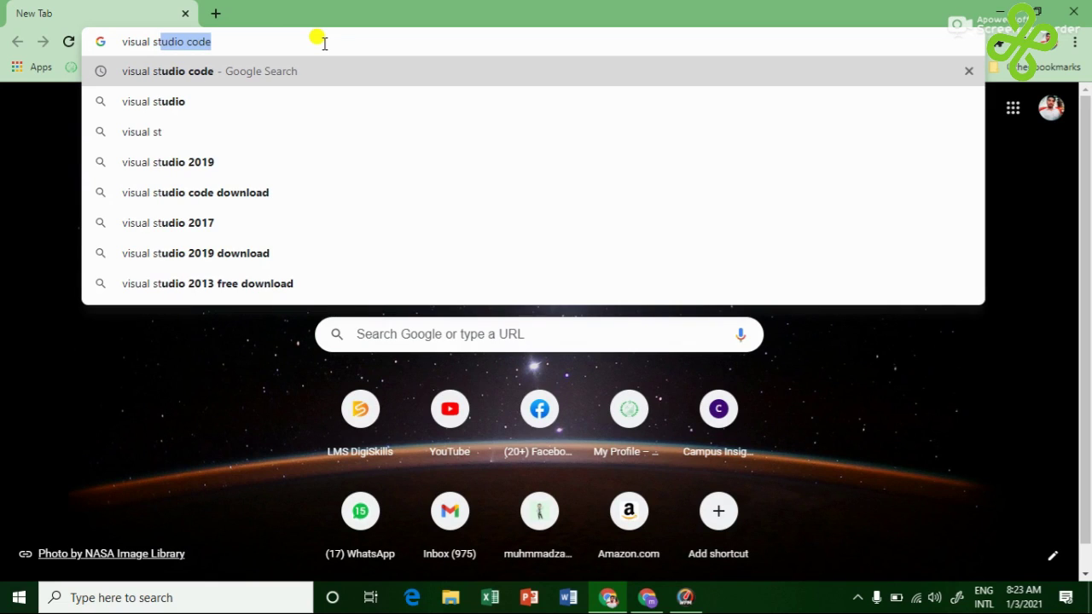
type("udio ")
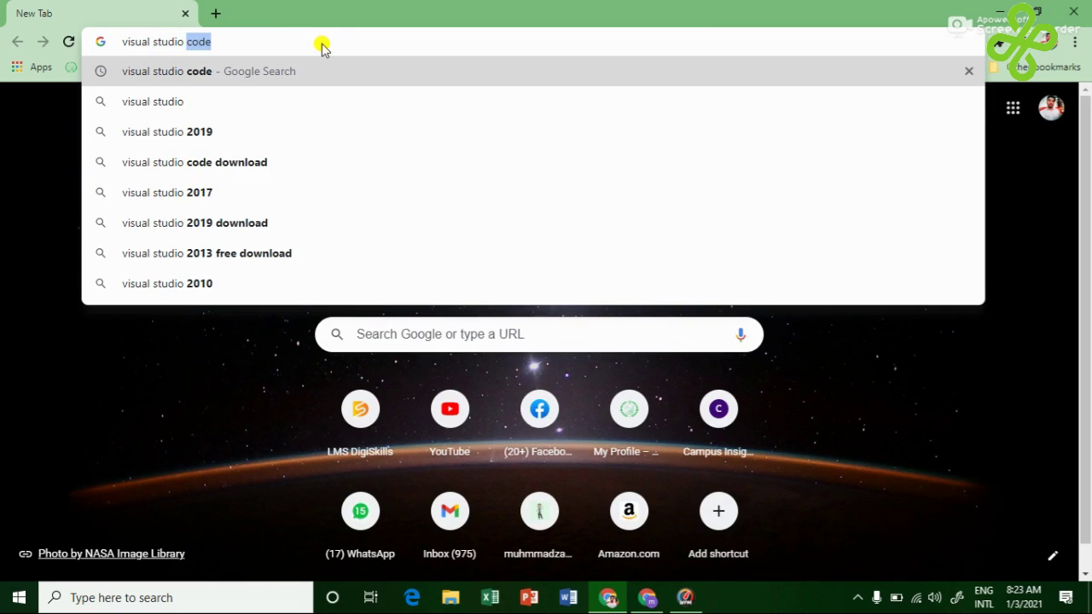
type("code")
key("Return")
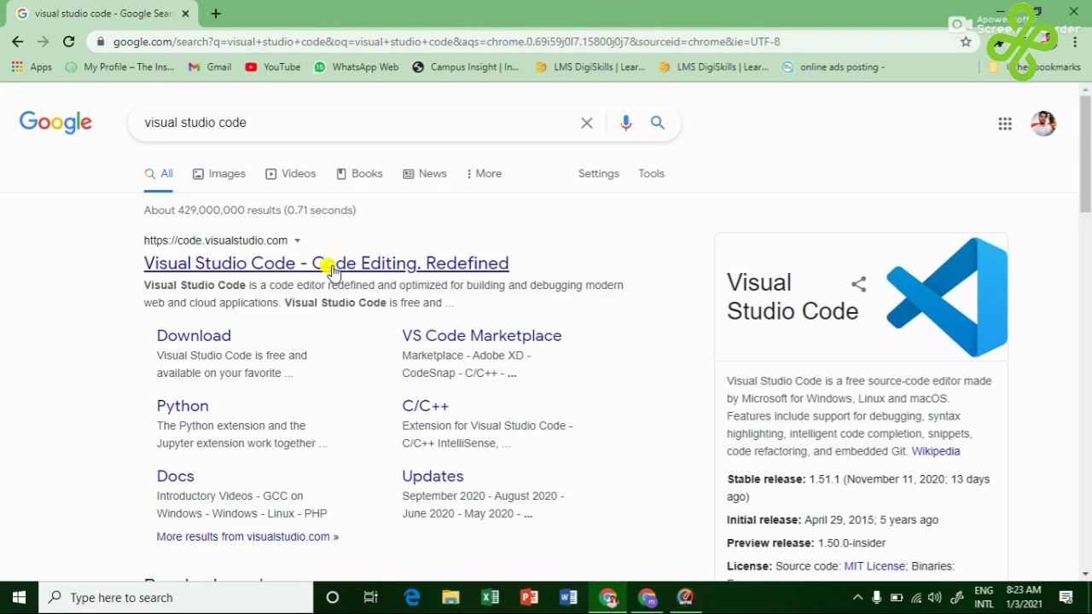
- Open the code.visualstudio.com search result in a new tab and switch to it
right_click(331, 267)
left_click(358, 279)
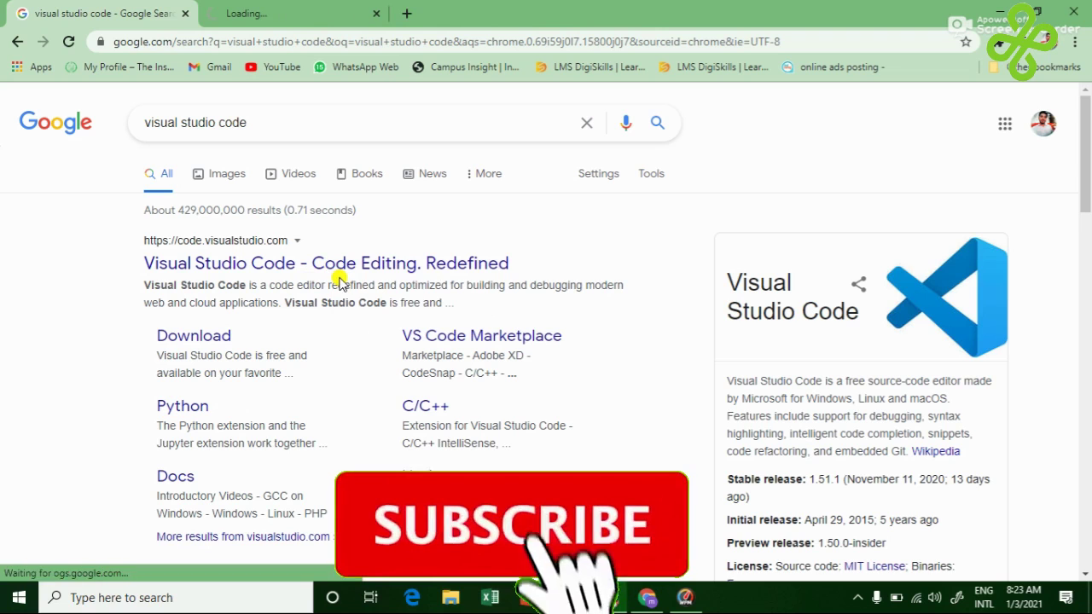
left_click(288, 11)
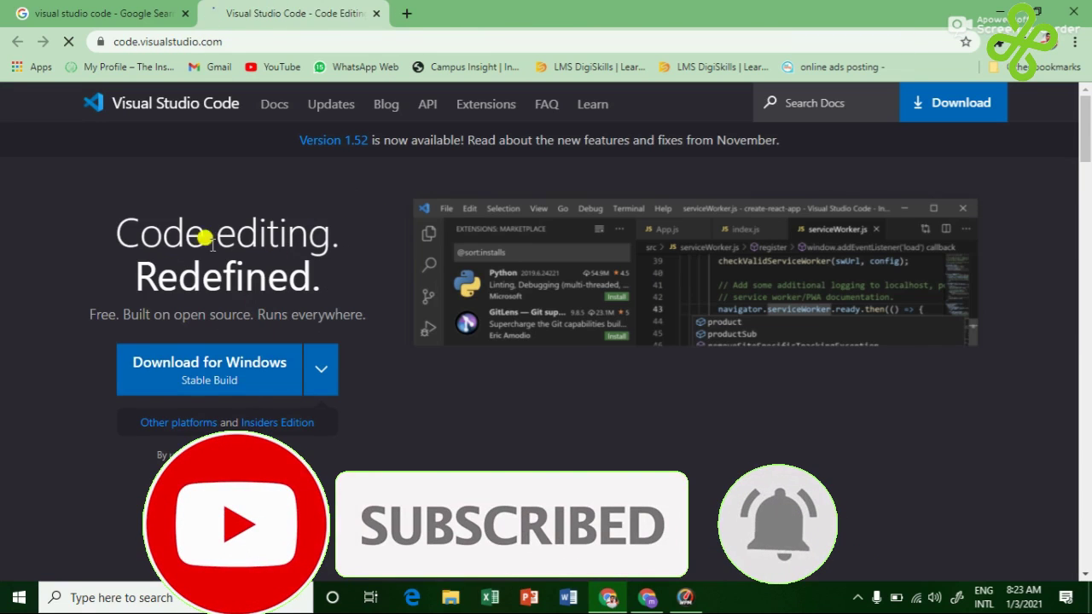
- Download the stable Windows build of Visual Studio Code, VSCodeUserSetup-x64-1.52.1.exe, to the Programs download folder
scroll(743, 341, "down", 10)
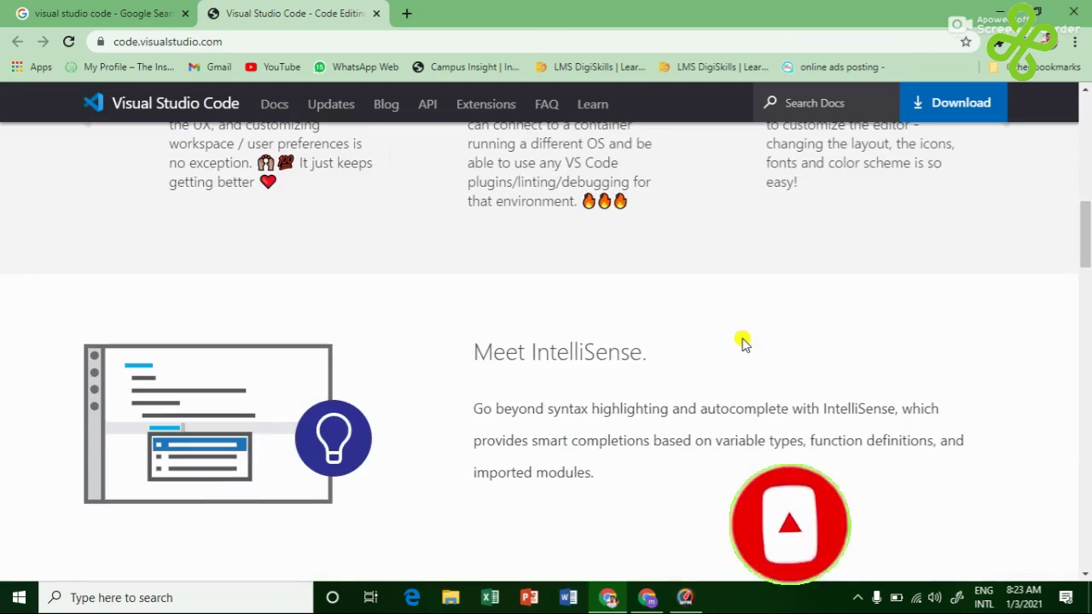
scroll(743, 342, "up", 10)
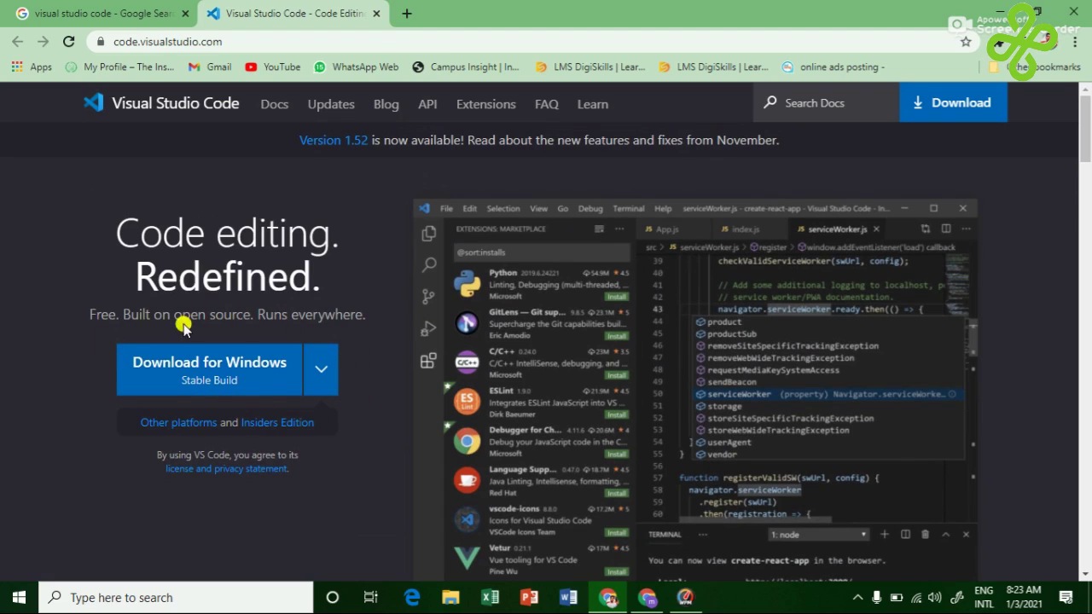
left_click(222, 369)
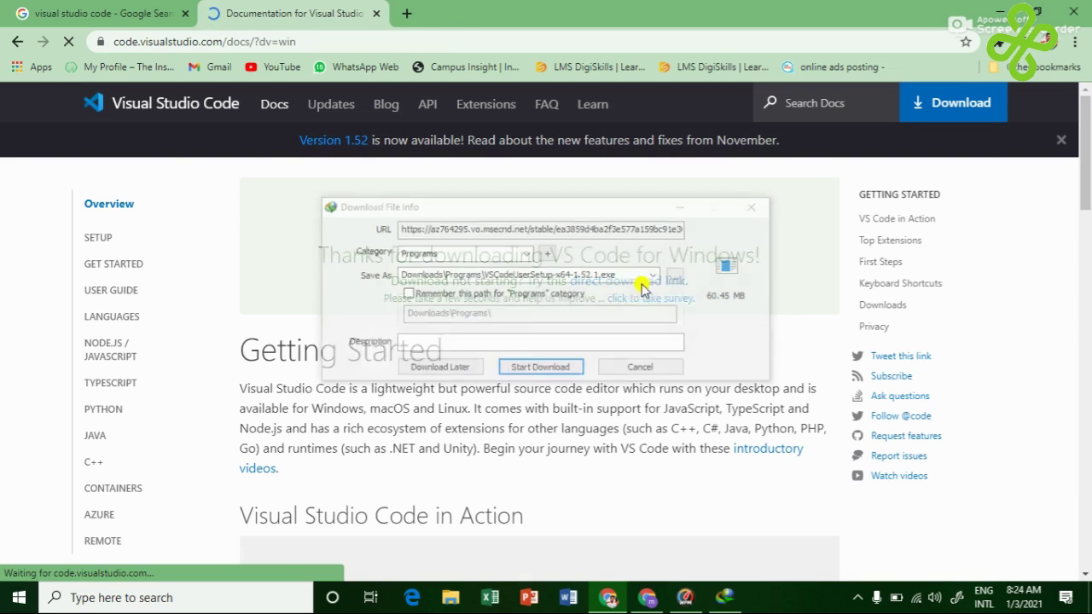
left_click(526, 369)
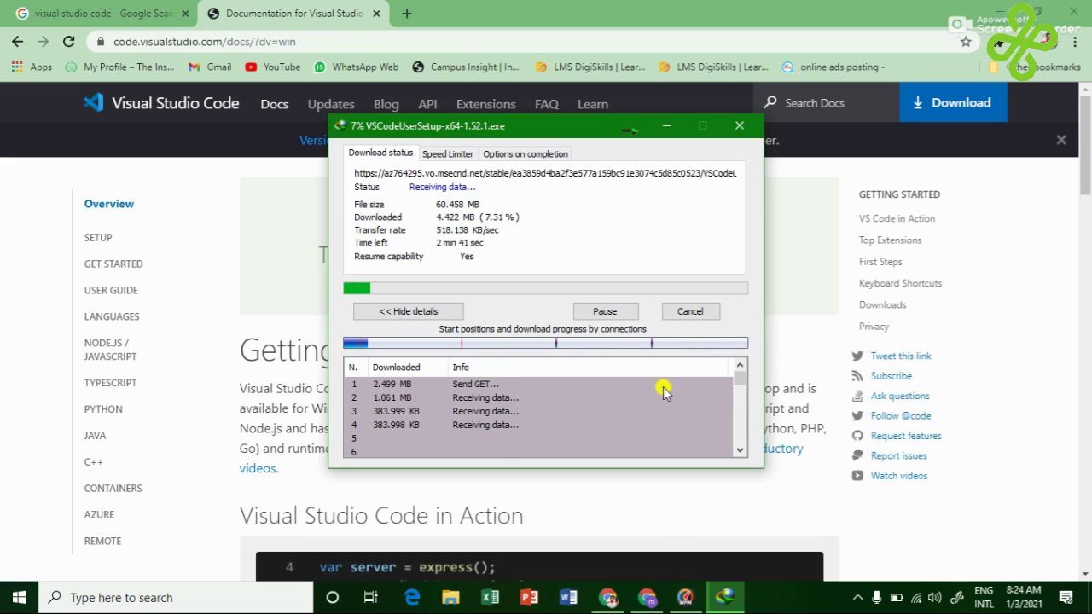
left_click(857, 597)
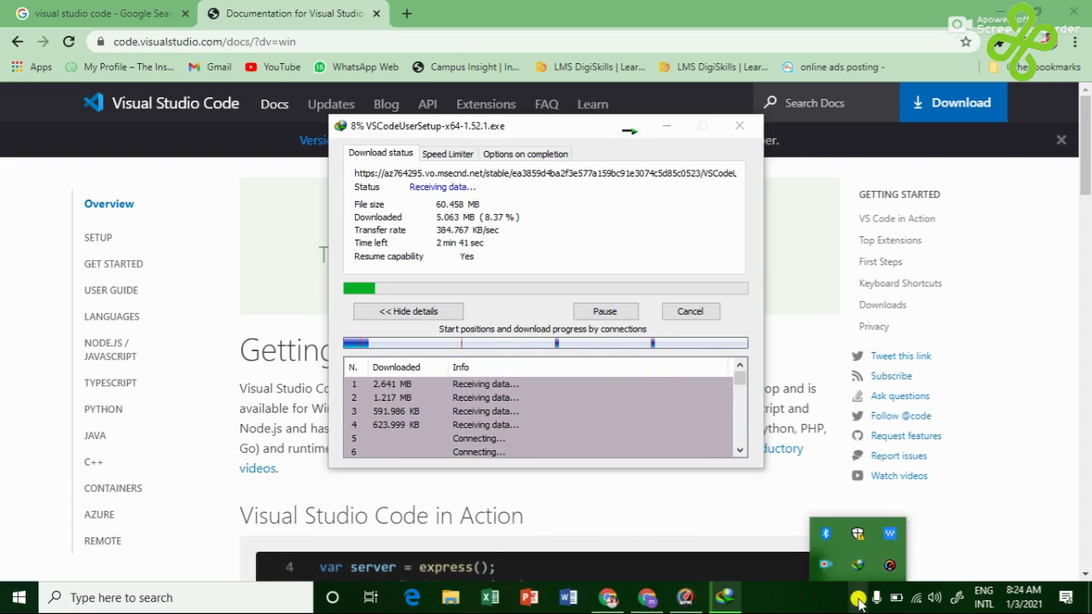
right_click(825, 569)
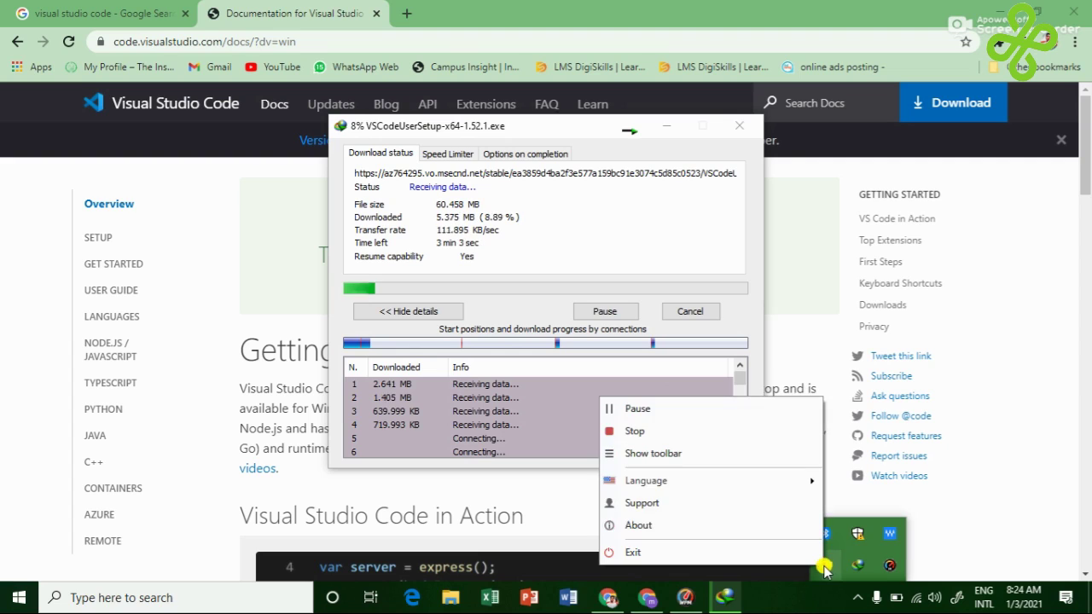
left_click(721, 413)
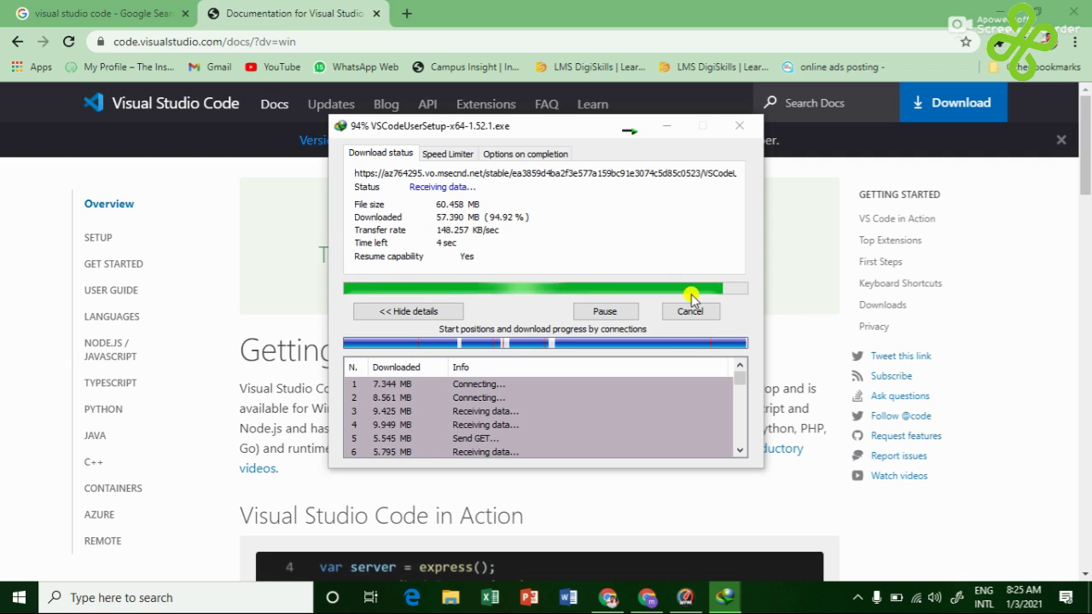
- Switch to the other browser window and look through the uploaded videos of the "coding" YouTube channel
left_click(641, 587)
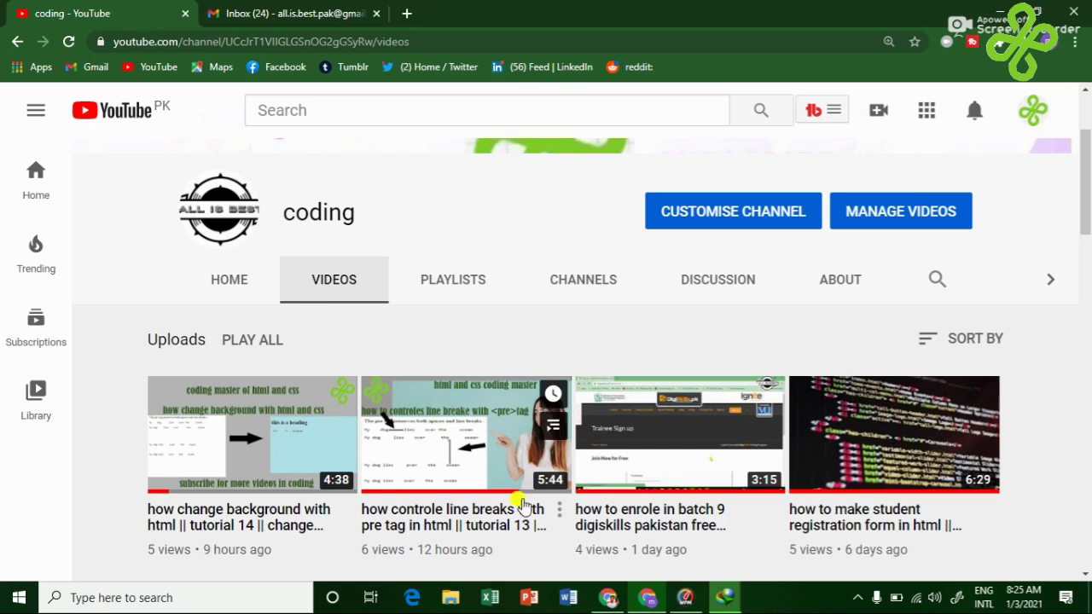
scroll(519, 450, "down", 7)
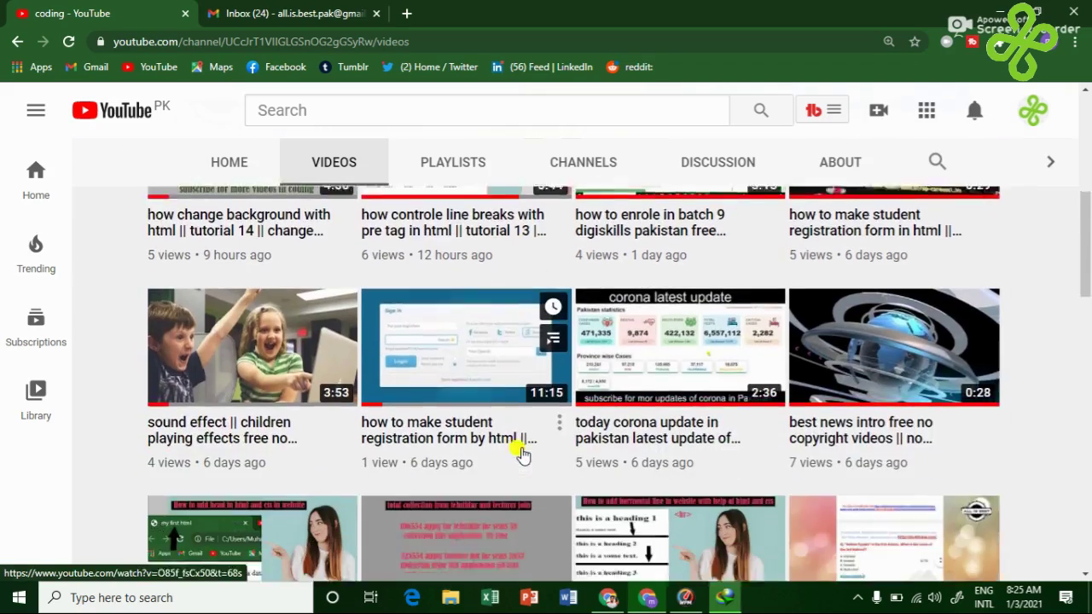
scroll(522, 452, "down", 4)
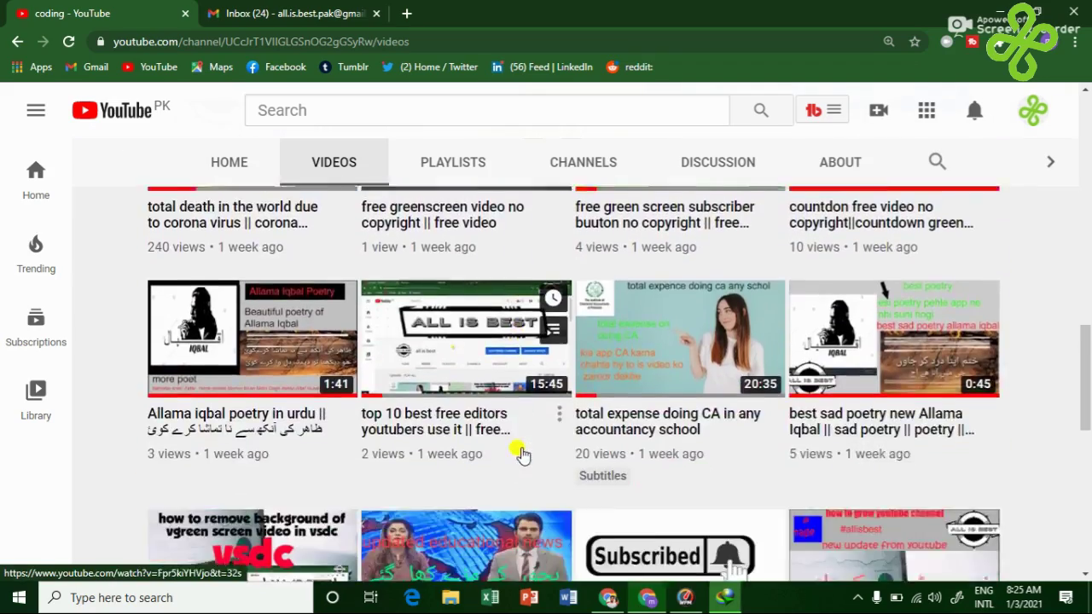
scroll(523, 452, "up", 10)
scroll(523, 452, "up", 3)
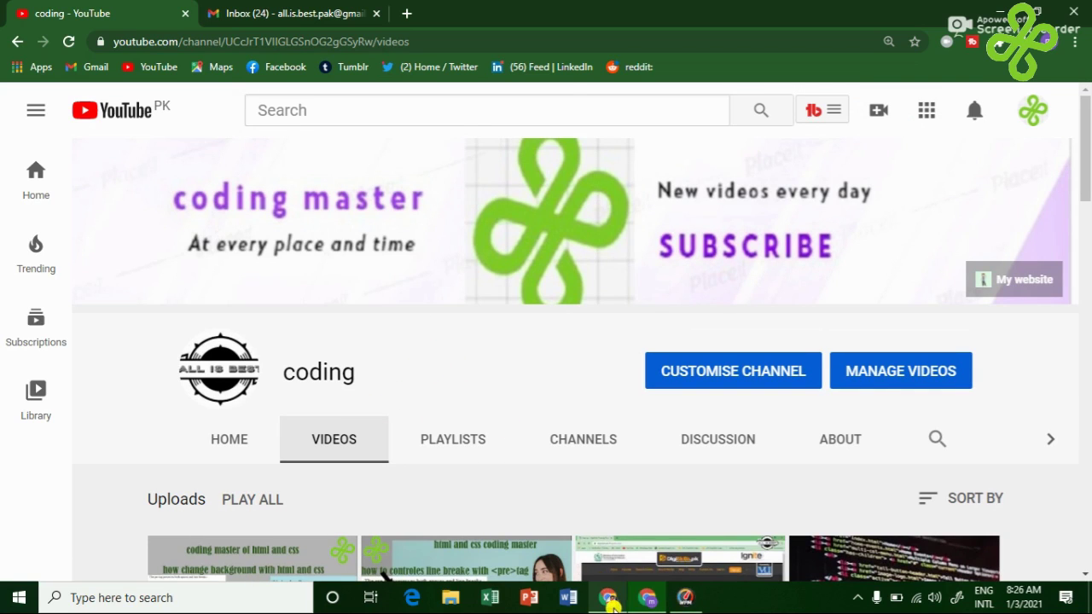
- Minimize the browser windows and open the Programs folder inside Downloads in File Explorer
left_click(995, 8)
left_click(996, 9)
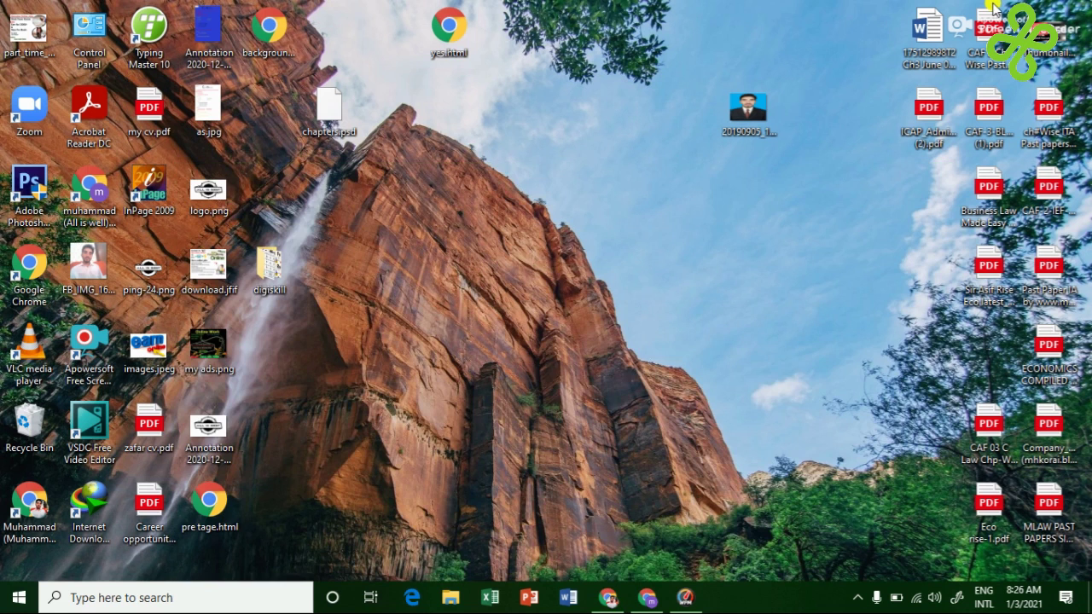
left_click(443, 597)
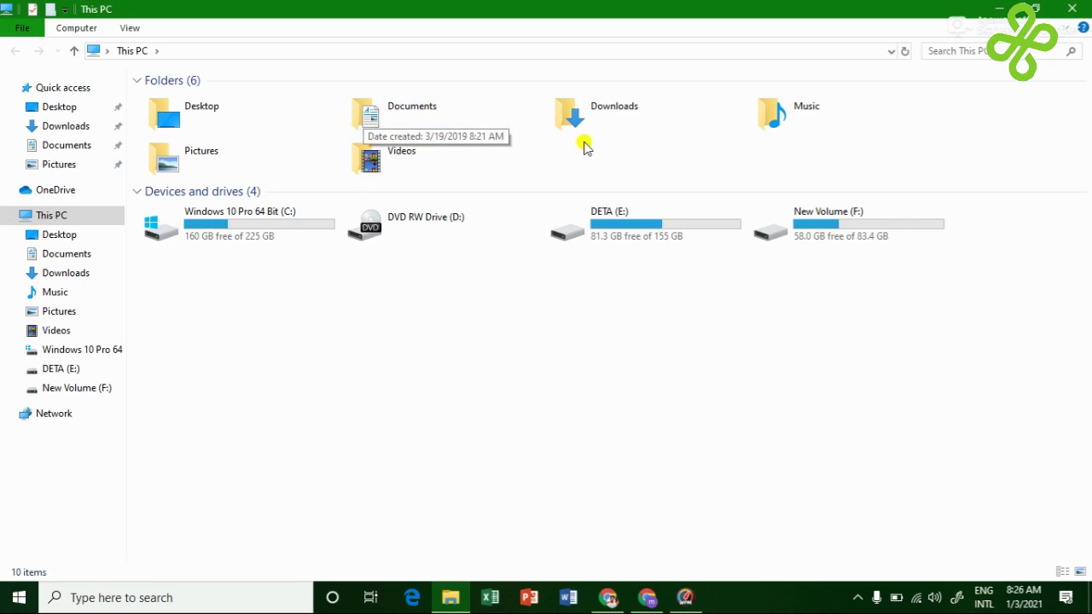
left_click(611, 117)
double_click(611, 117)
double_click(182, 137)
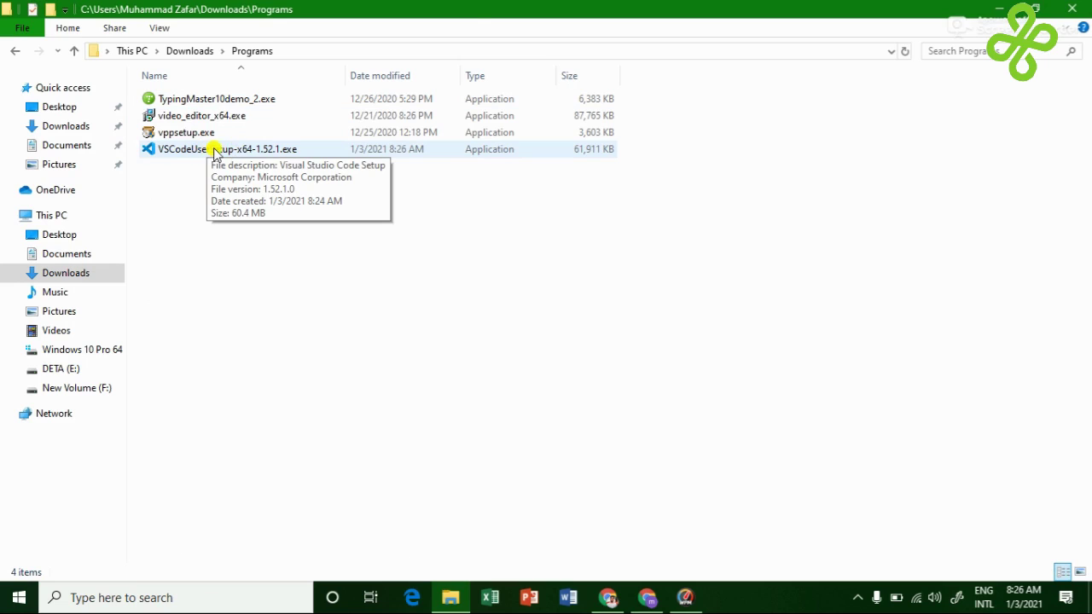
- Run VSCodeUserSetup-x64-1.52.1.exe and accept the license agreement in the setup wizard
left_click(215, 153)
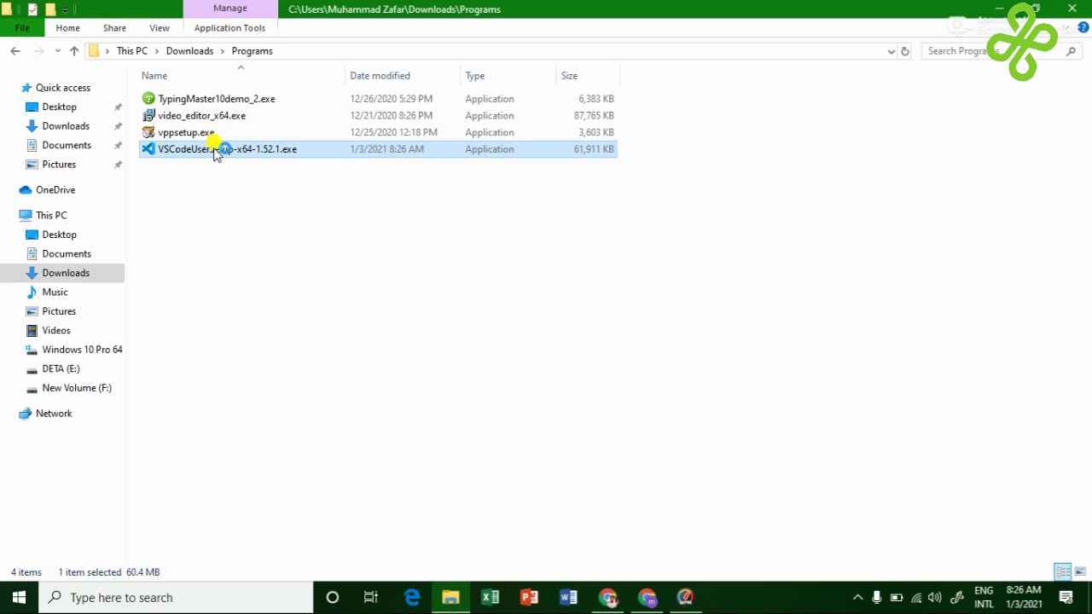
double_click(215, 151)
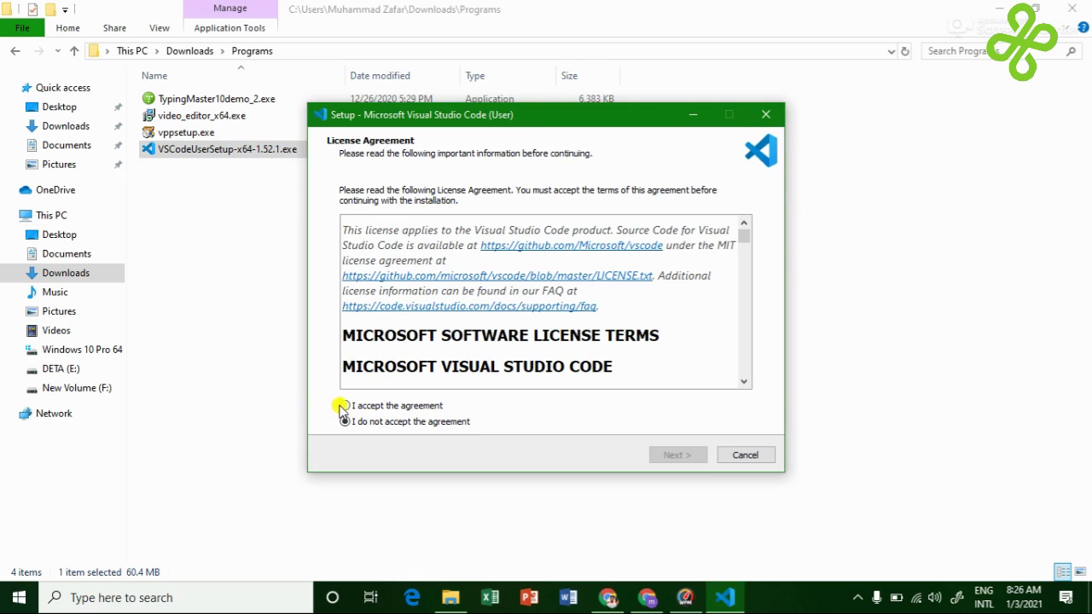
left_click(344, 406)
left_click(658, 450)
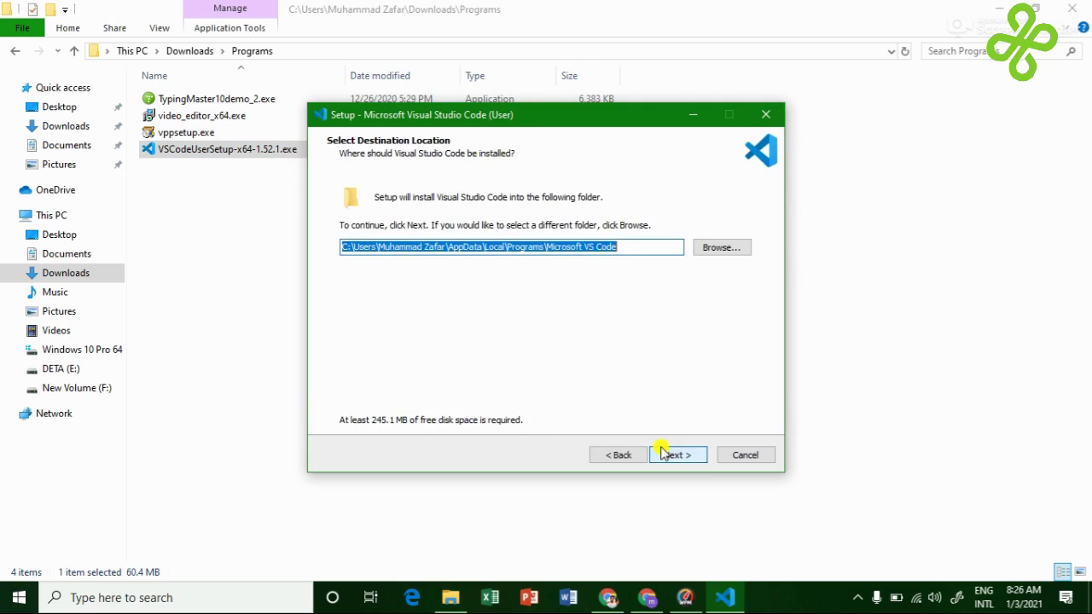
- Install with the default destination and Start Menu folder and all additional tasks enabled, and finish setup with Launch Visual Studio Code enabled
left_click(662, 452)
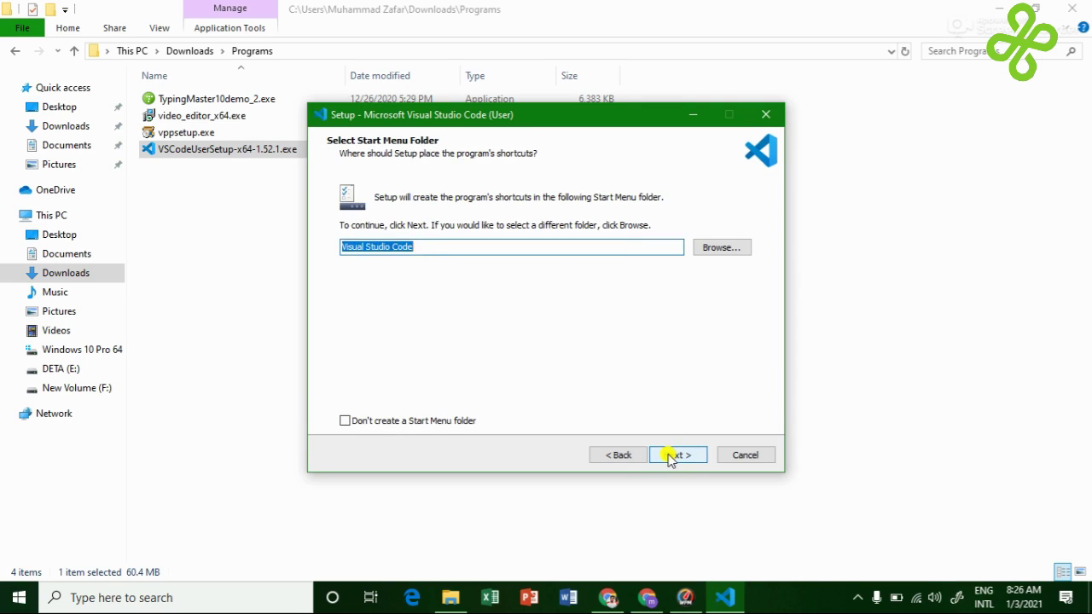
left_click(662, 452)
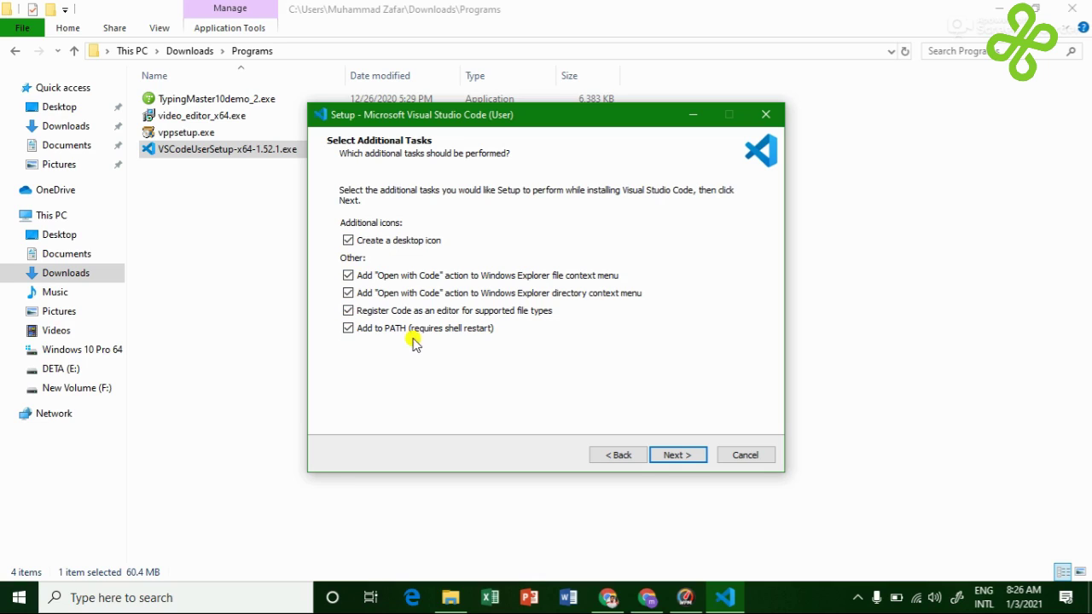
left_click(666, 456)
left_click(666, 456)
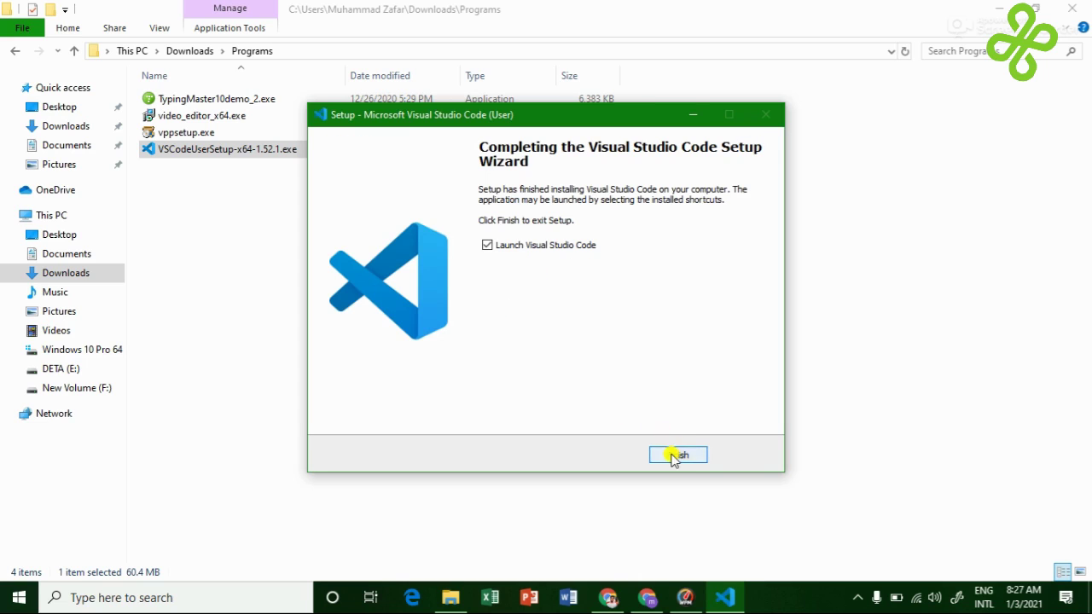
left_click(673, 456)
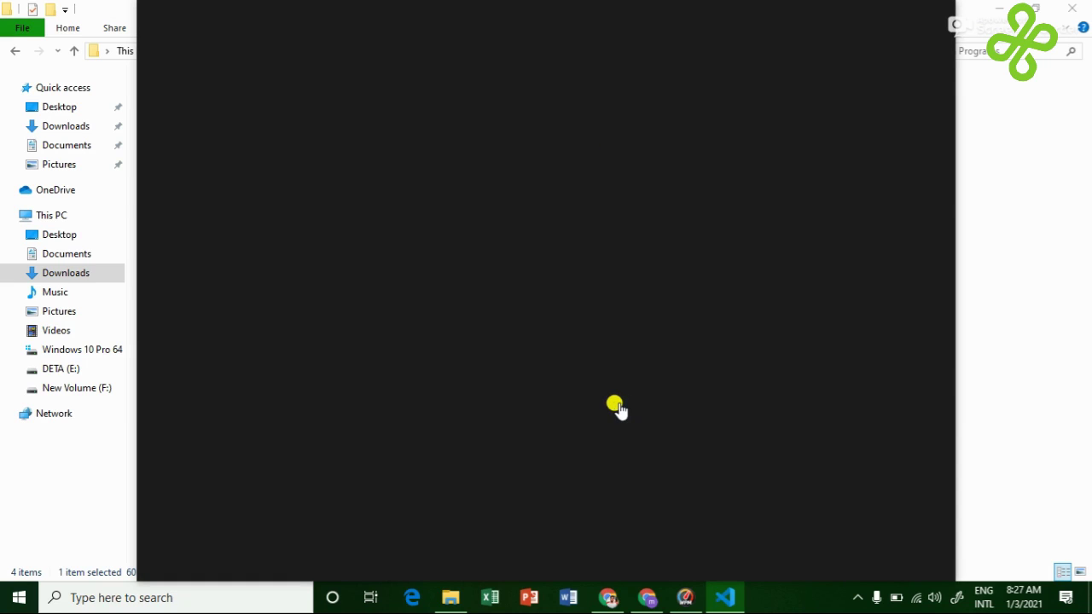
left_click(725, 599)
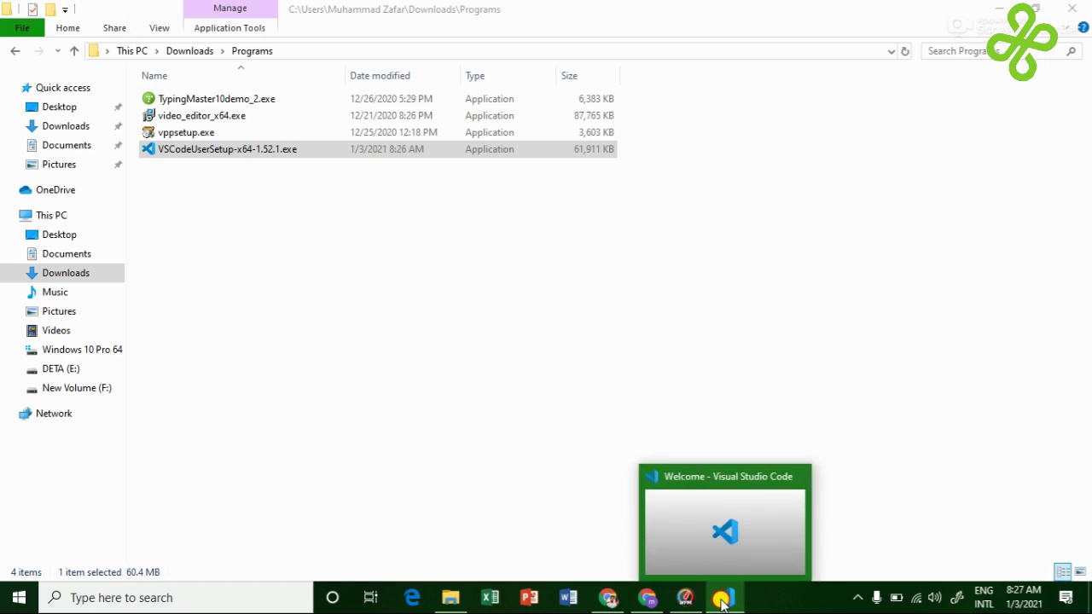
left_click(722, 599)
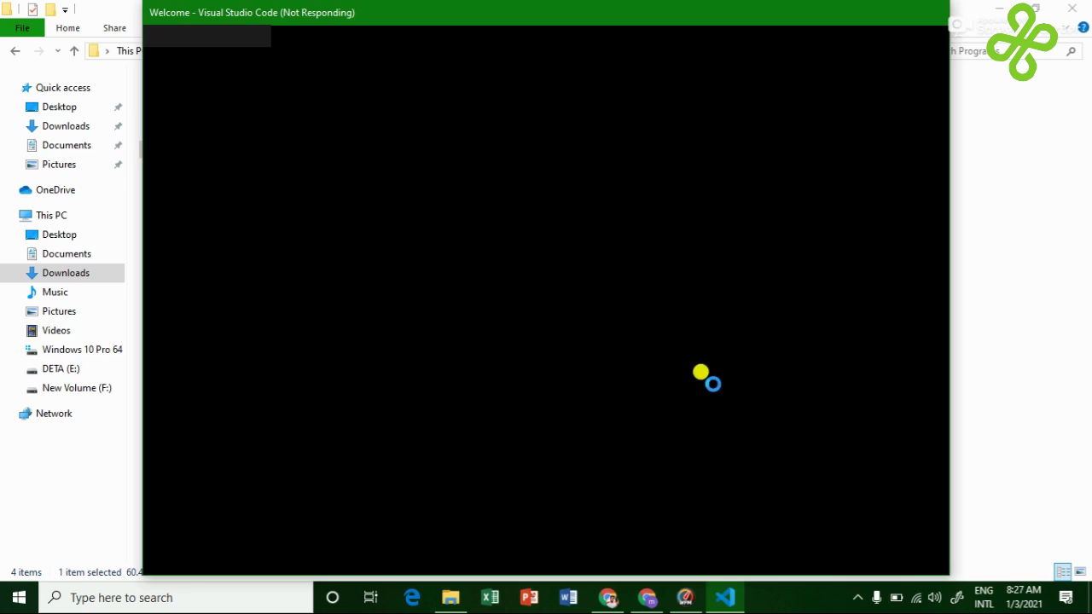
left_click(855, 598)
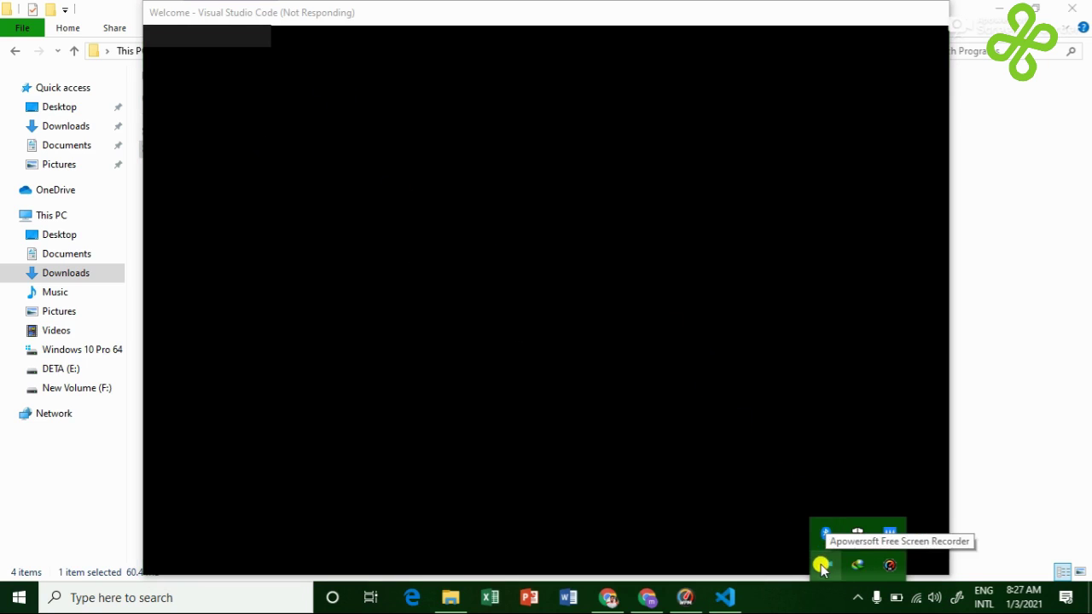
right_click(825, 565)
left_click(722, 414)
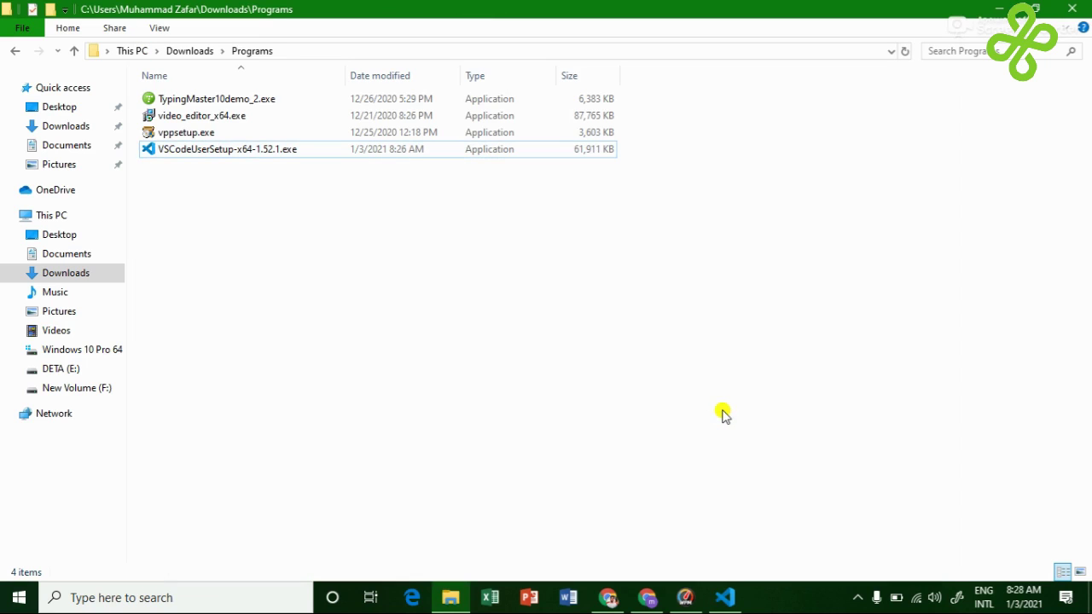
left_click(856, 597)
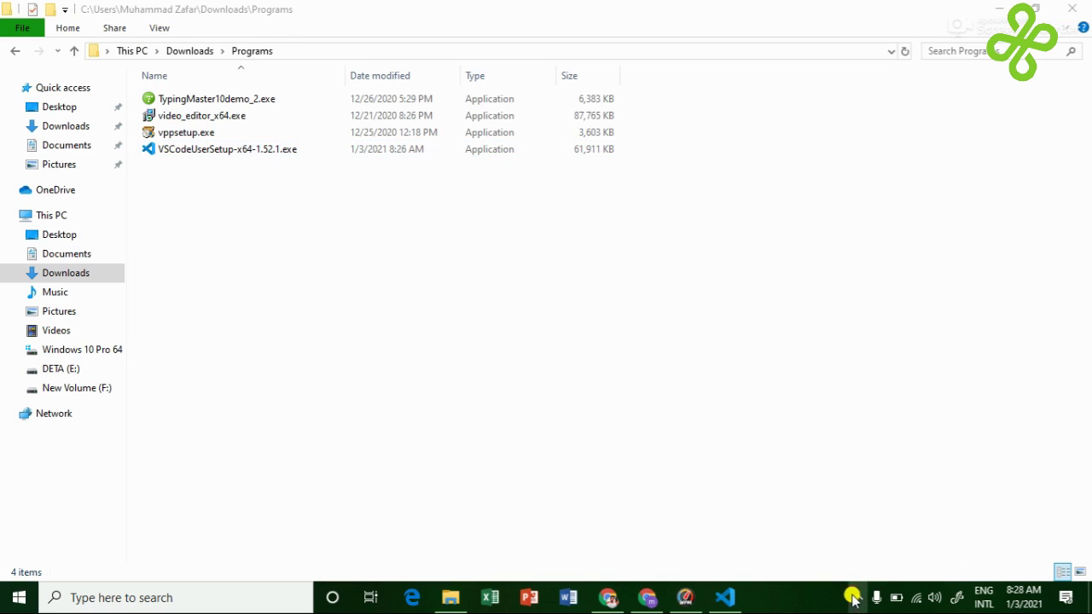
- Switch to the Visual Studio Code window and dismiss the usage data notification
left_click(736, 596)
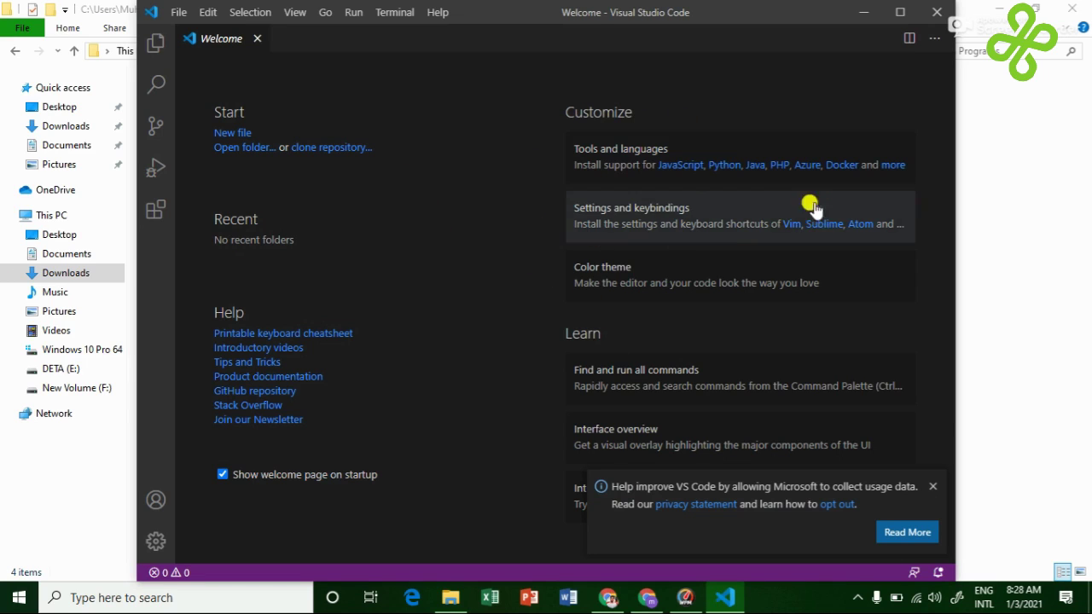
left_click(935, 488)
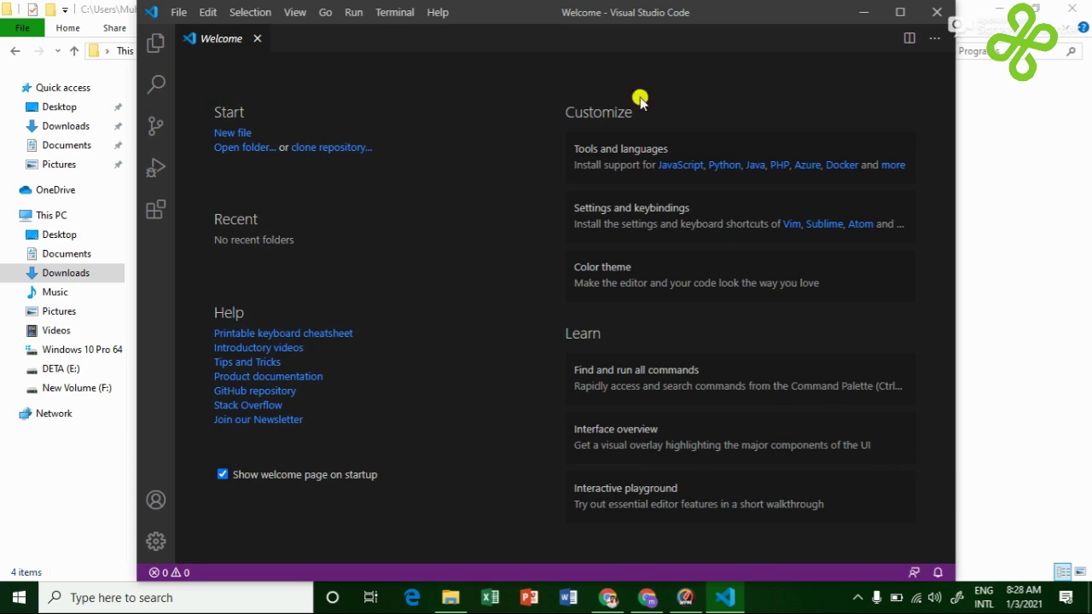
- Maximize the Visual Studio Code window and search the user settings for "mouse"
left_click(900, 12)
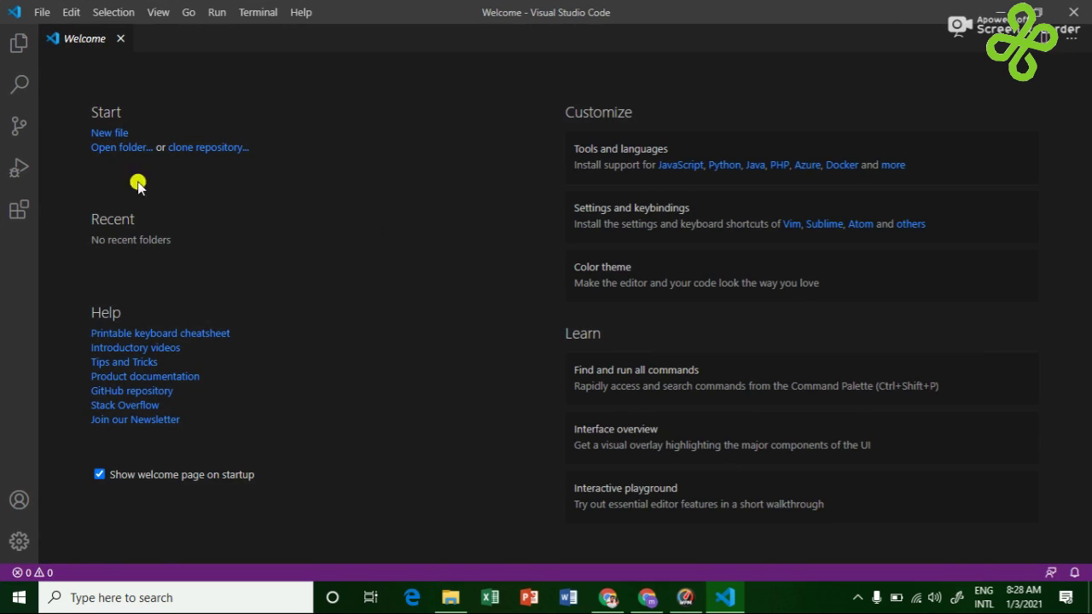
left_click(19, 541)
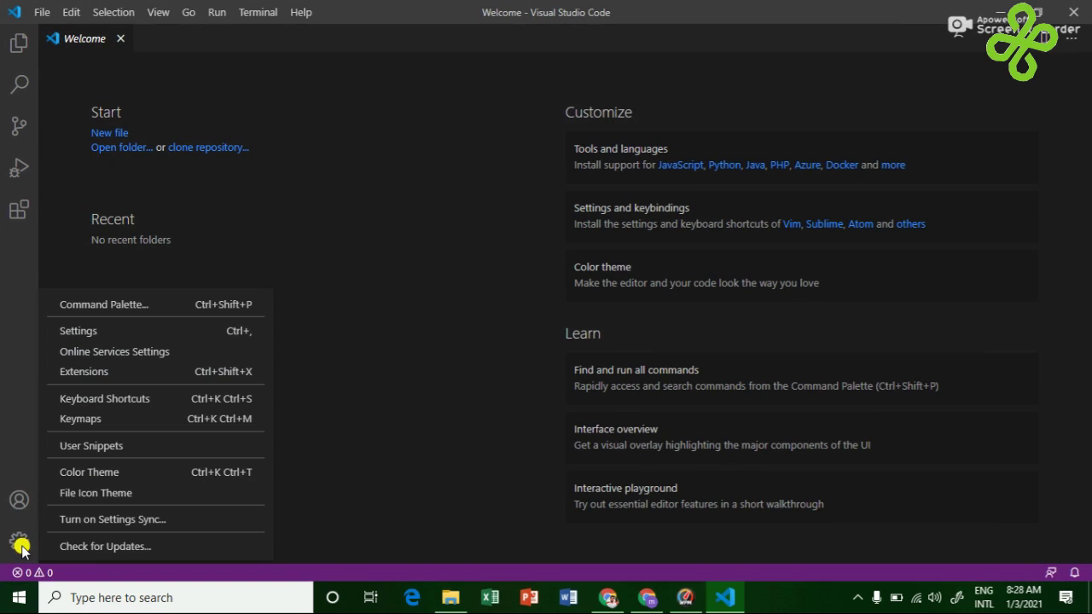
left_click(135, 333)
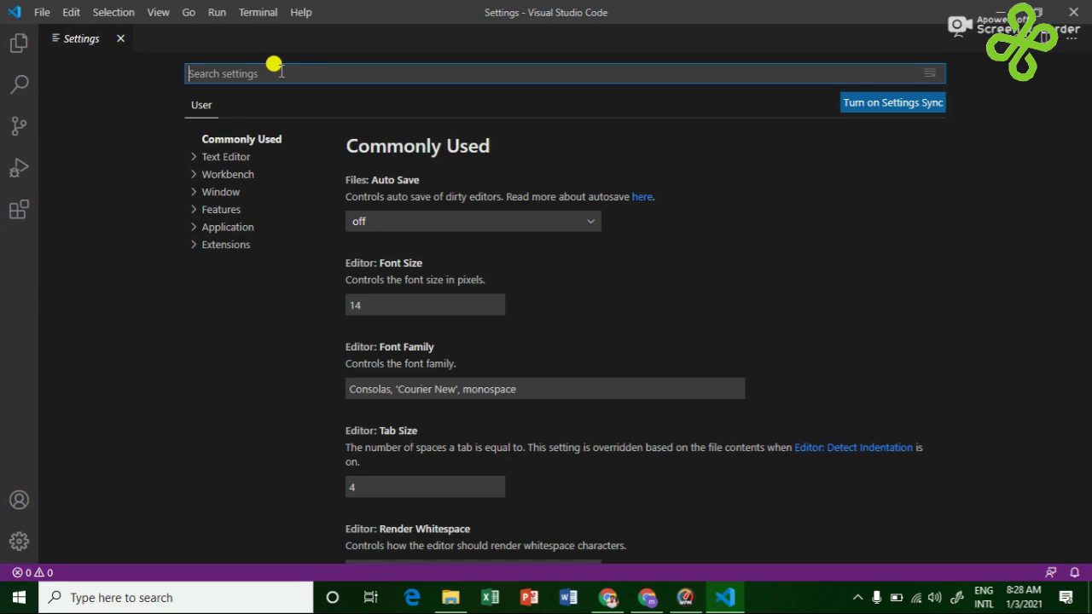
type("mouse")
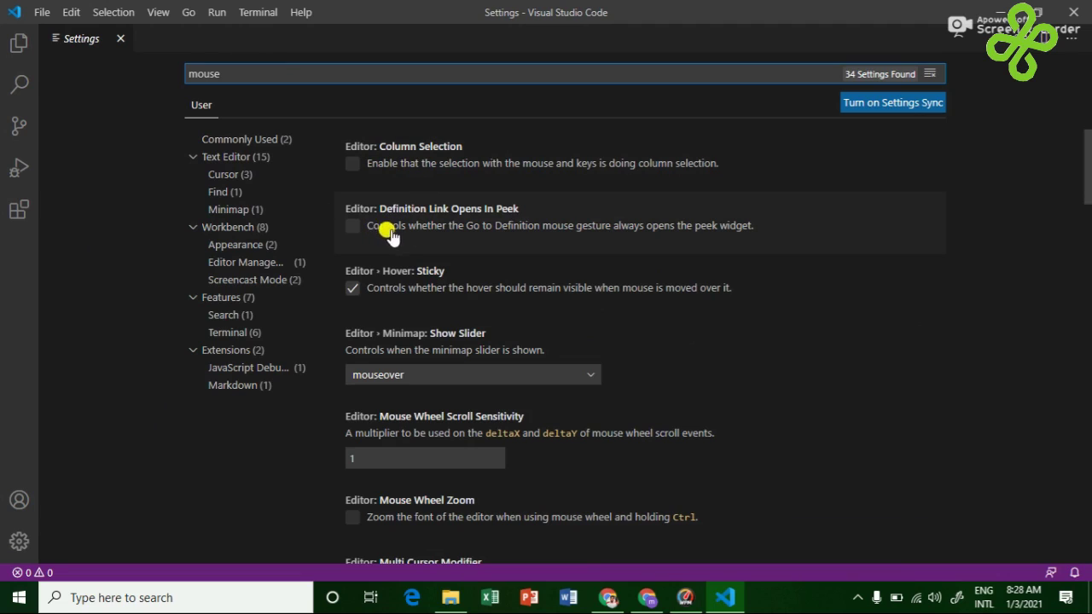
- Enable the Editor: Mouse Wheel Zoom option in the Text Editor settings
left_click(239, 174)
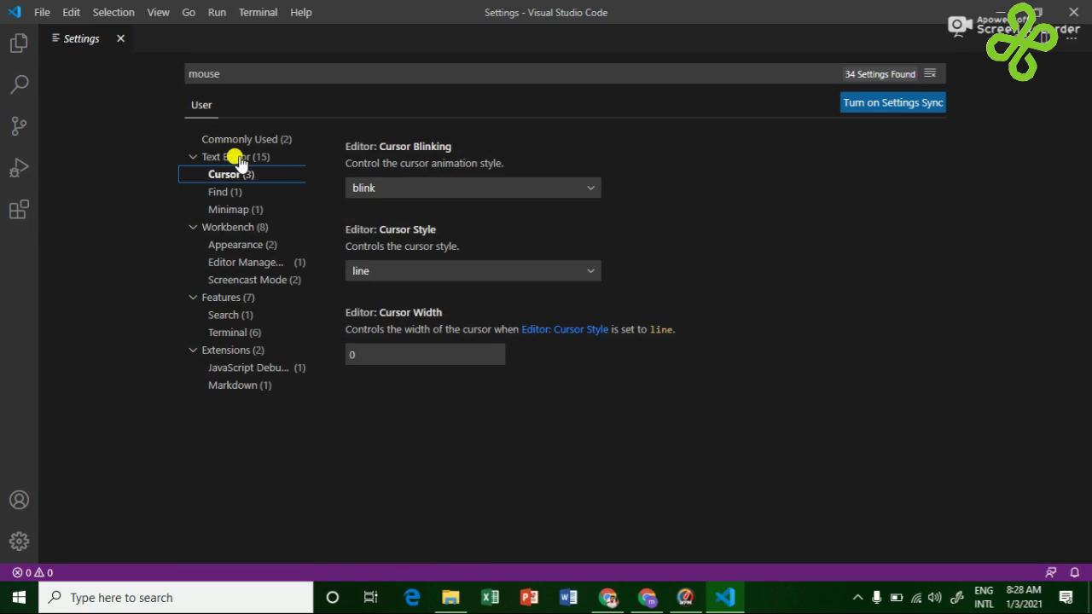
left_click(236, 156)
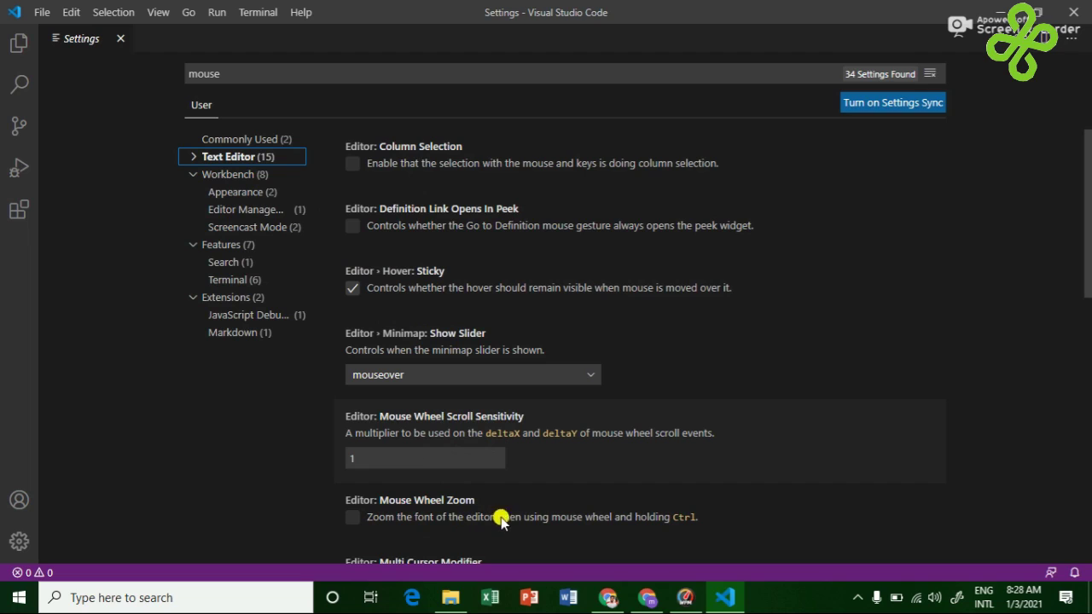
scroll(601, 517, "down", 1)
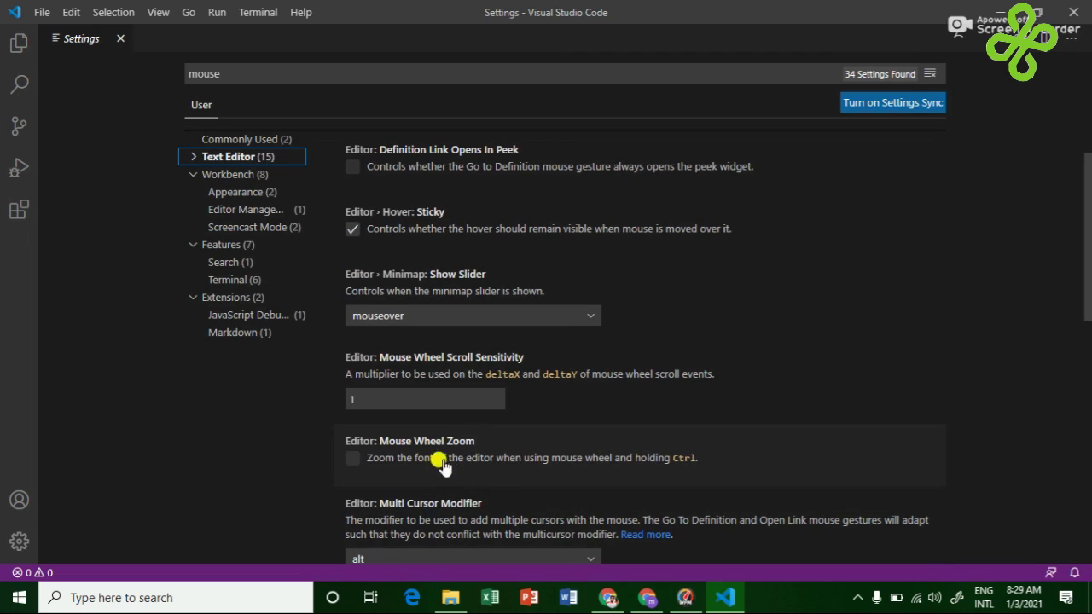
left_click(354, 464)
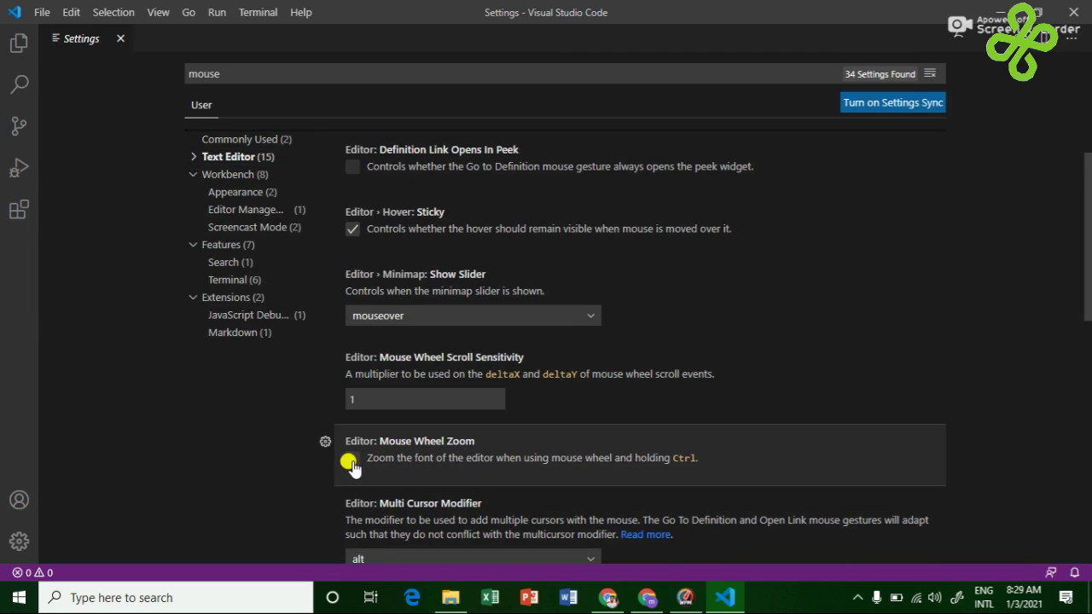
left_click(352, 463)
scroll(495, 452, "down", 1)
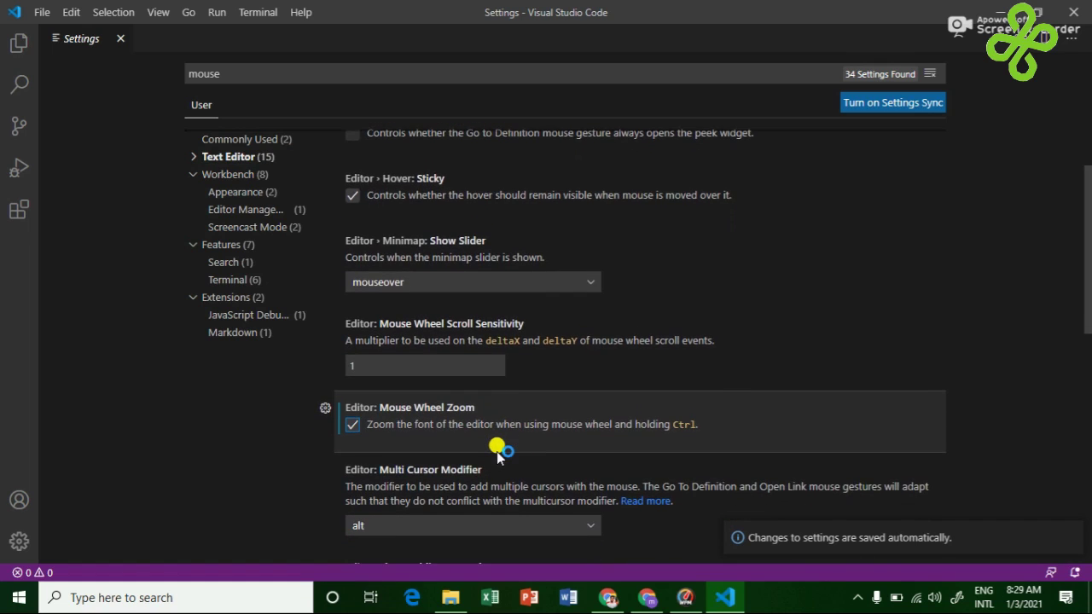
scroll(499, 455, "down", 2)
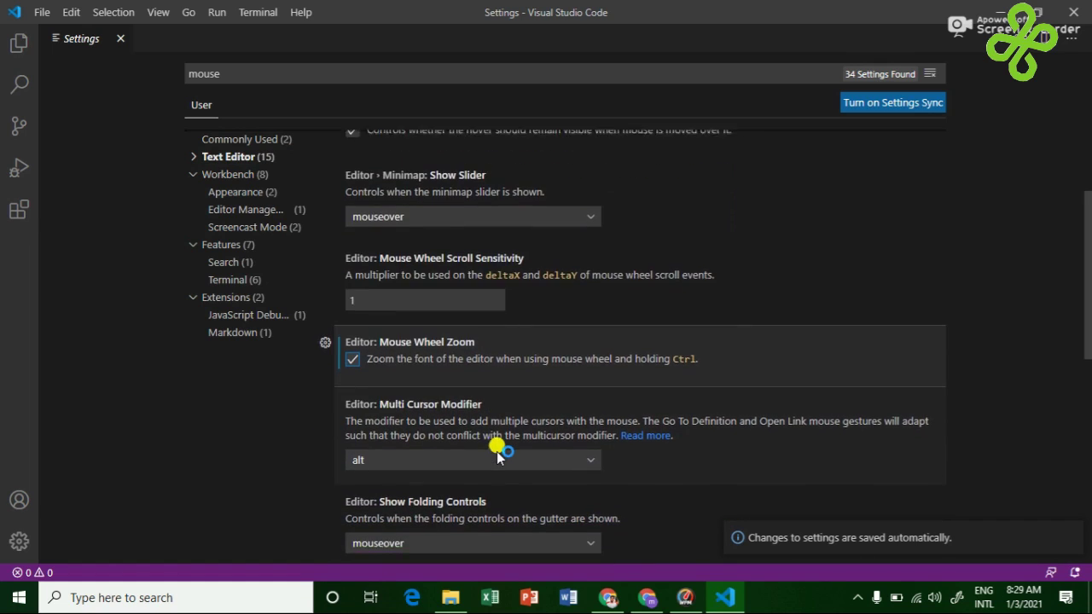
- View the user settings as JSON in settings.json and return to the Settings editor
scroll(499, 455, "up", 5)
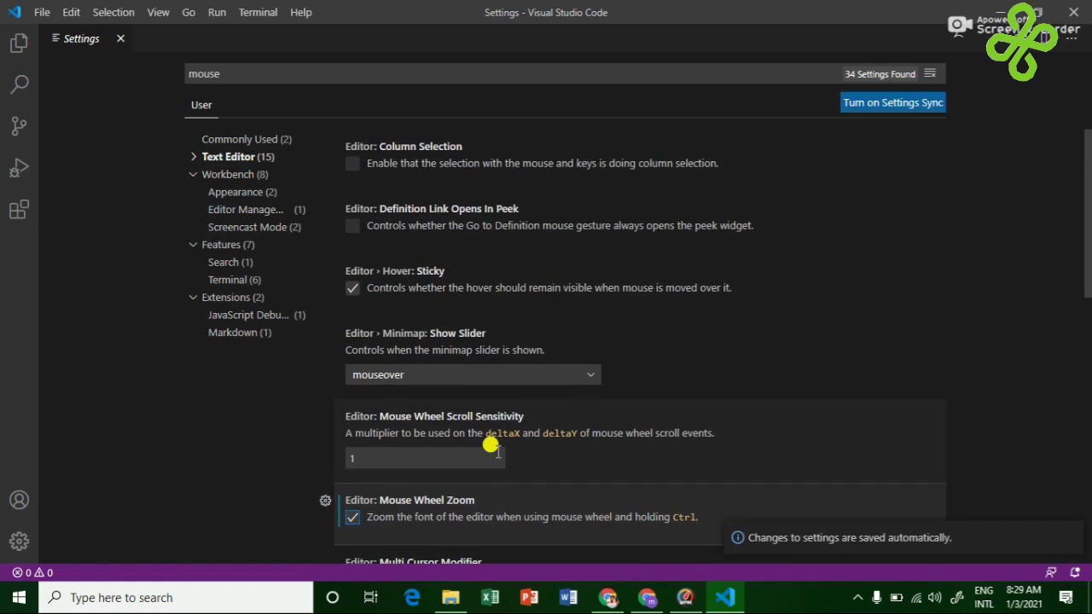
left_click(1043, 38)
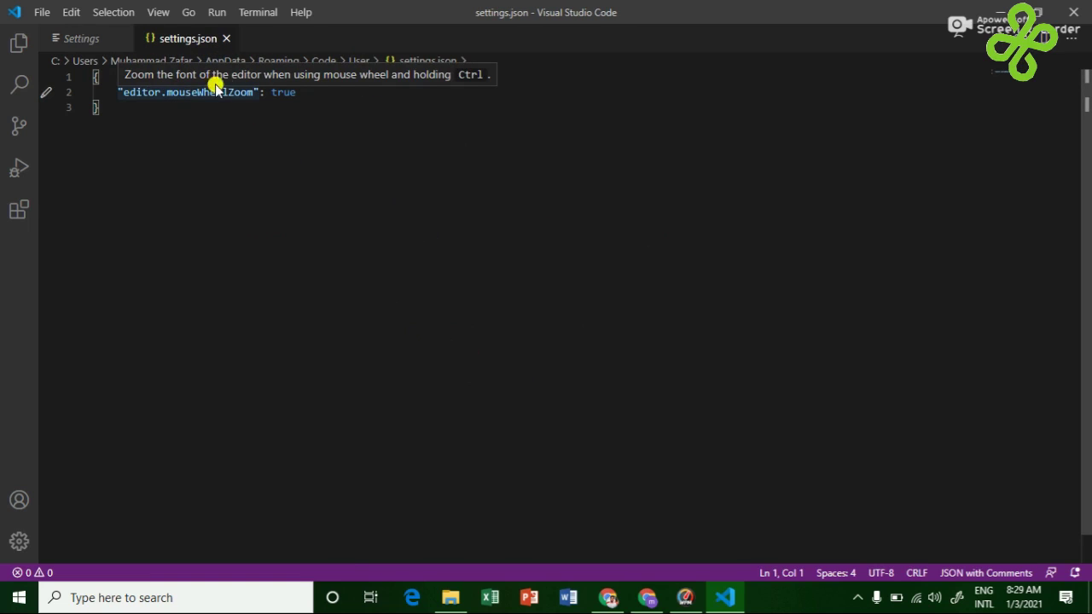
left_click(90, 47)
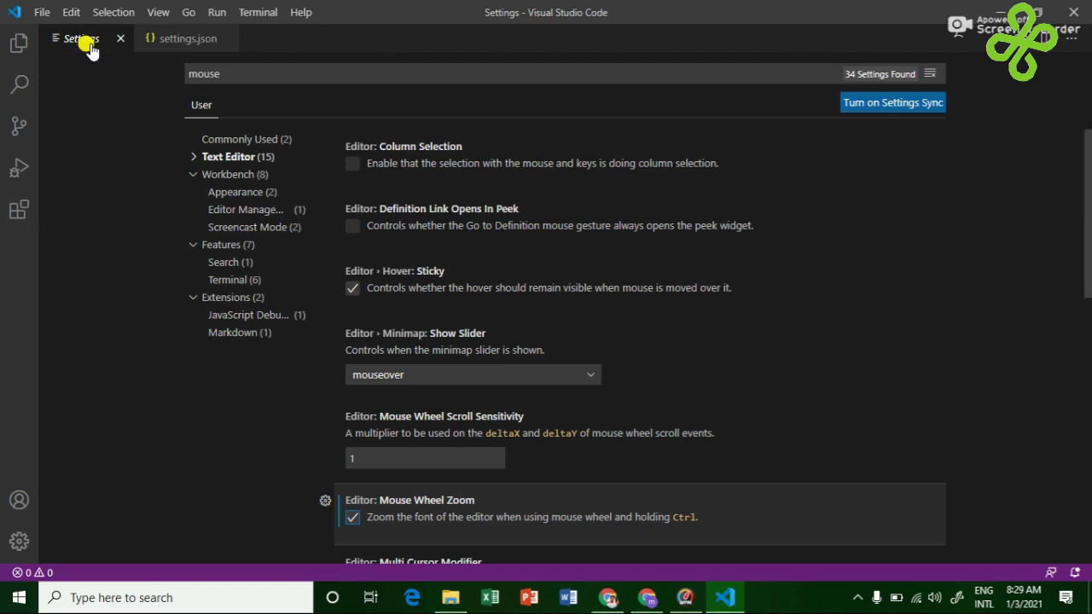
- Show the Explorer and close both the settings.json and Settings editors
left_click(17, 43)
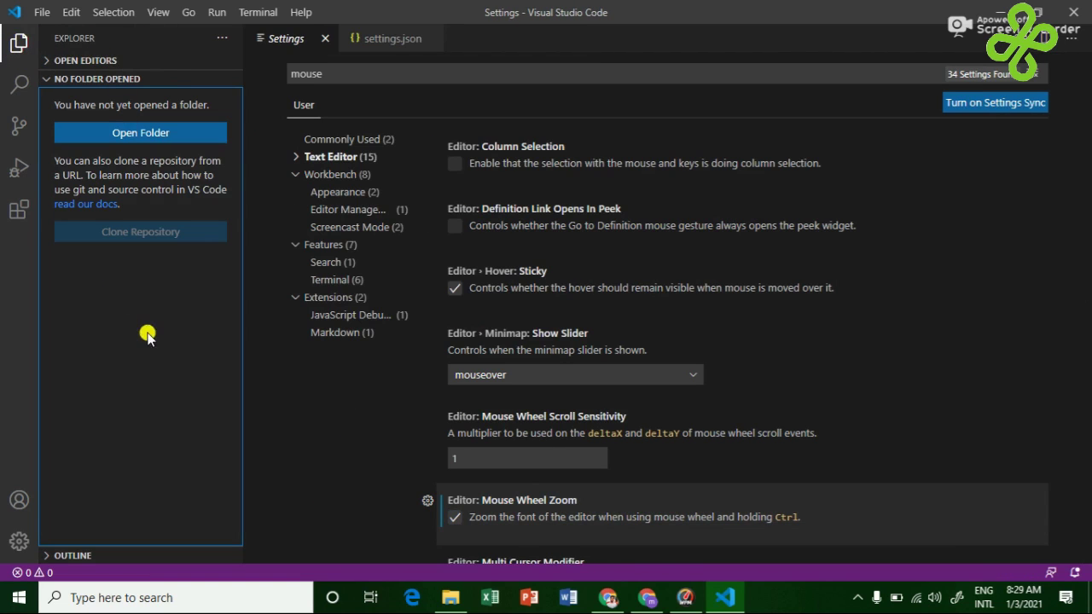
left_click(288, 370)
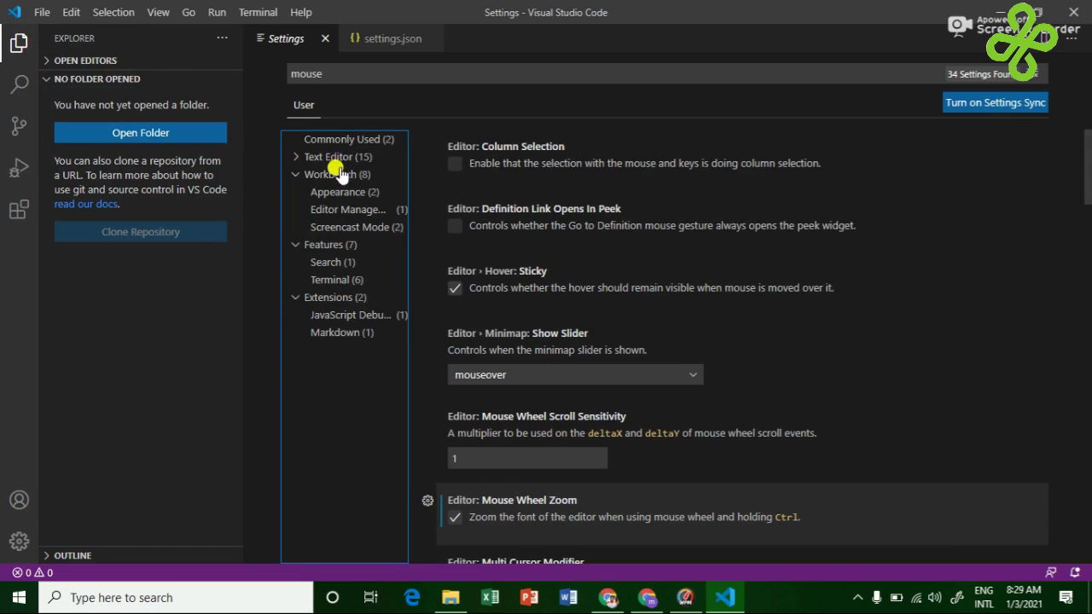
left_click(426, 37)
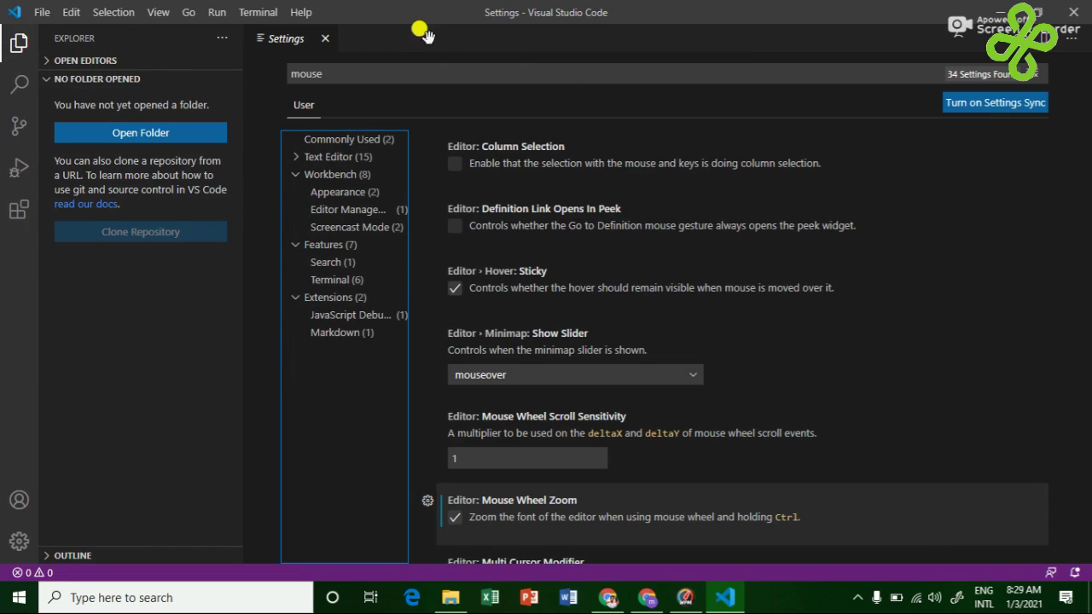
left_click(326, 39)
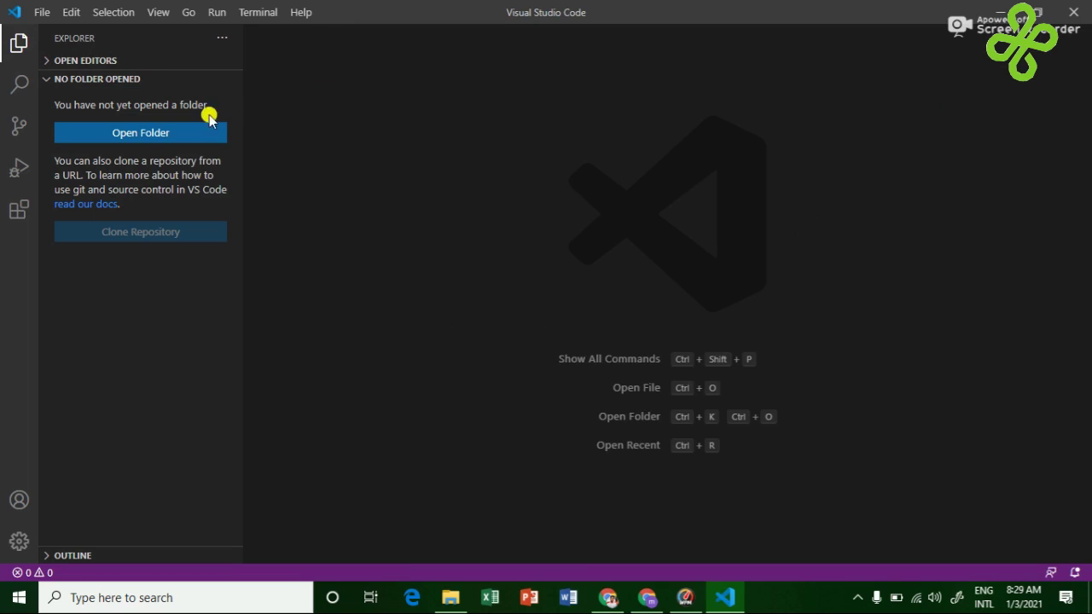
- Start opening a folder from the Explorer and browse to the New Volume (F:) drive
left_click(175, 140)
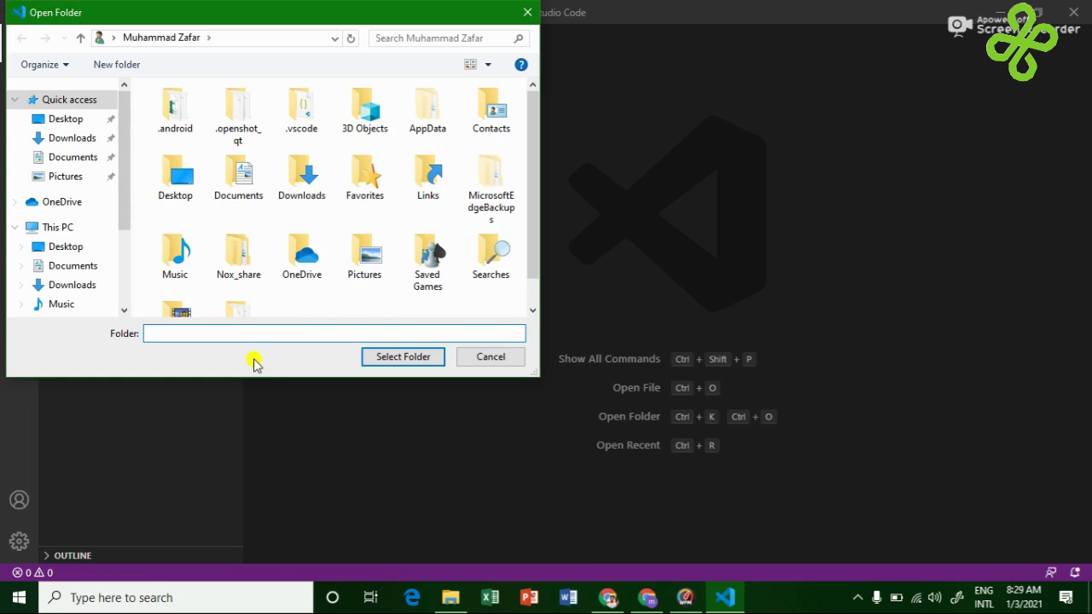
scroll(285, 313, "down", 1)
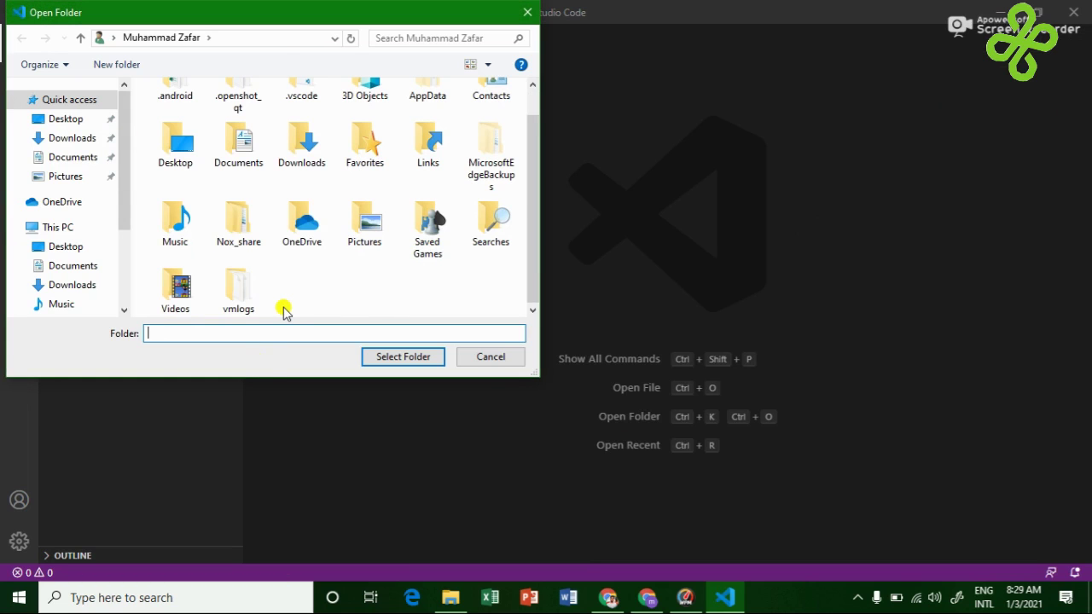
scroll(285, 313, "up", 1)
scroll(68, 261, "down", 2)
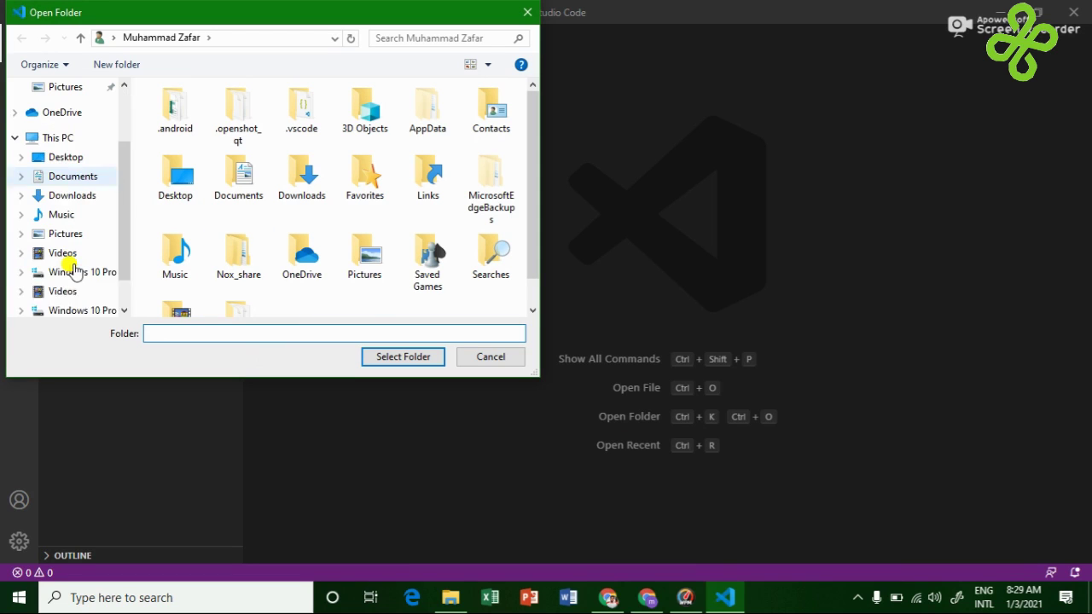
left_click(71, 312)
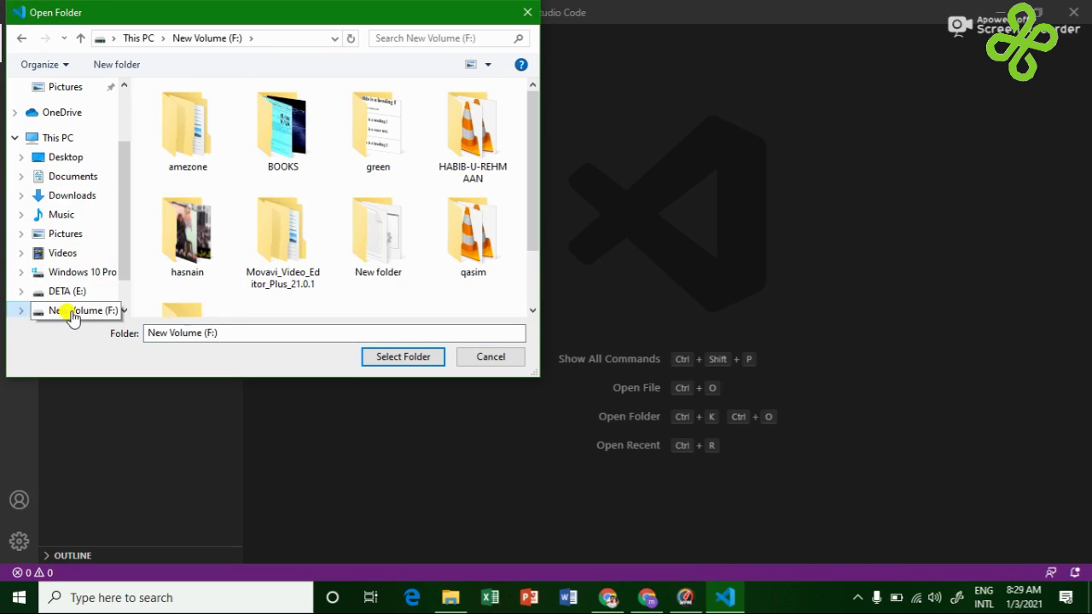
scroll(256, 235, "down", 2)
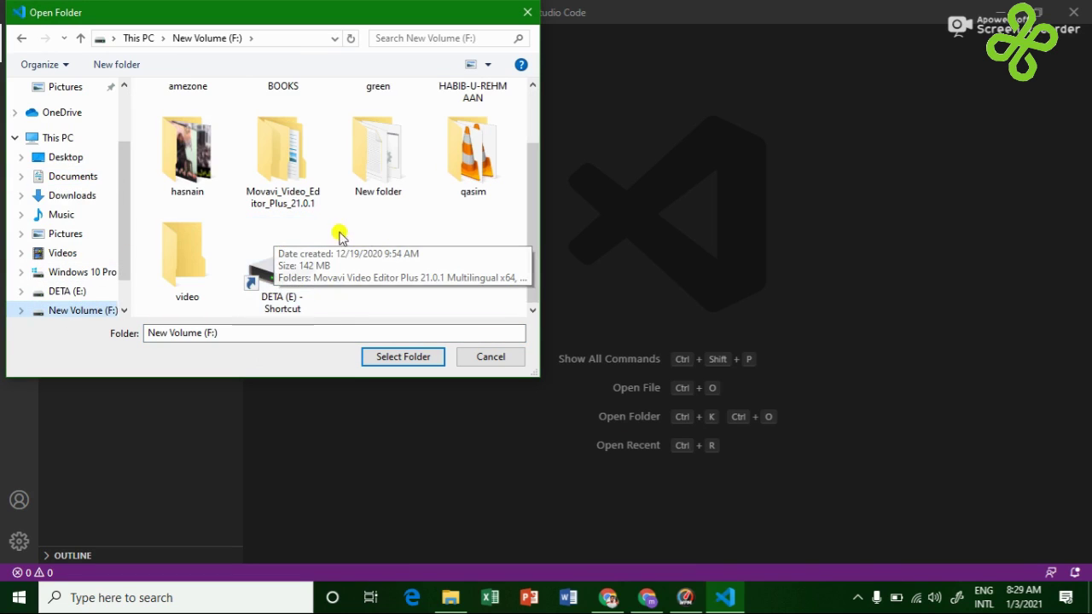
- Create a folder named "visual studio" on New Volume (F:) and open it as the workspace
right_click(383, 227)
mouse_move(443, 393)
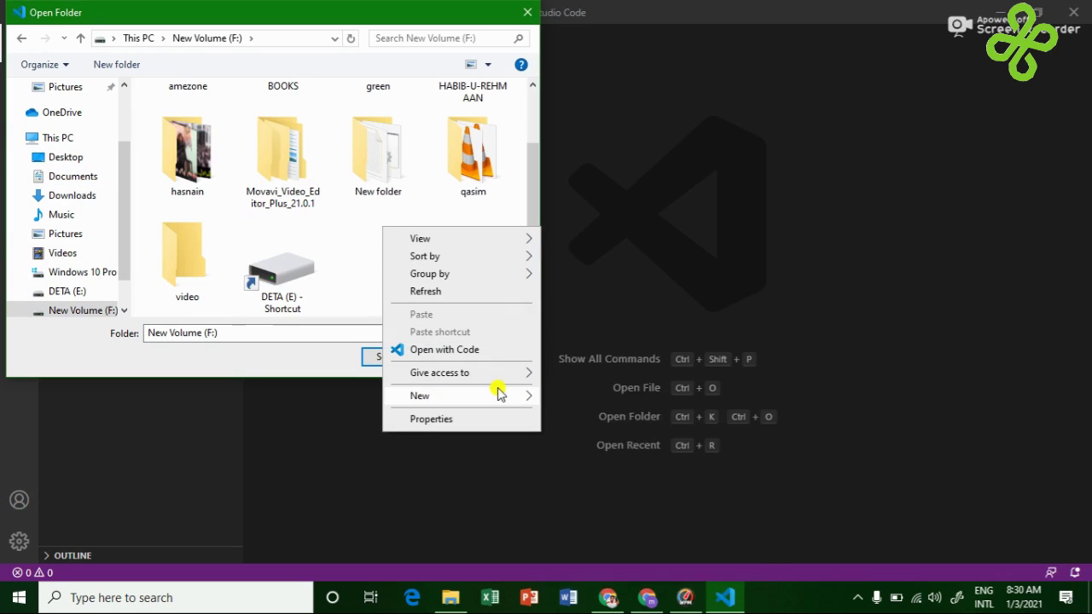
left_click(559, 397)
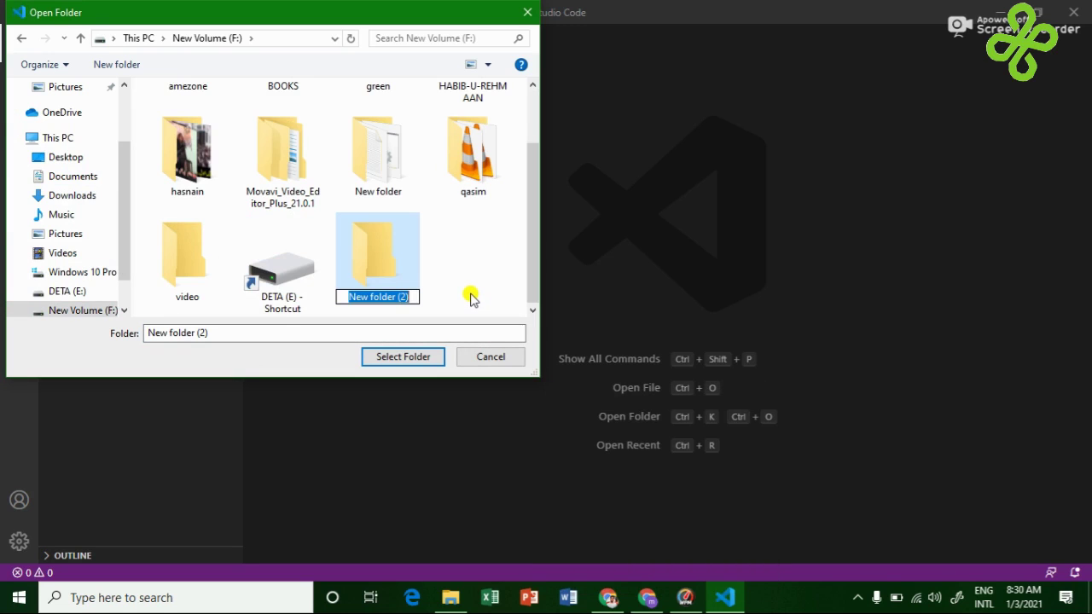
type("visual")
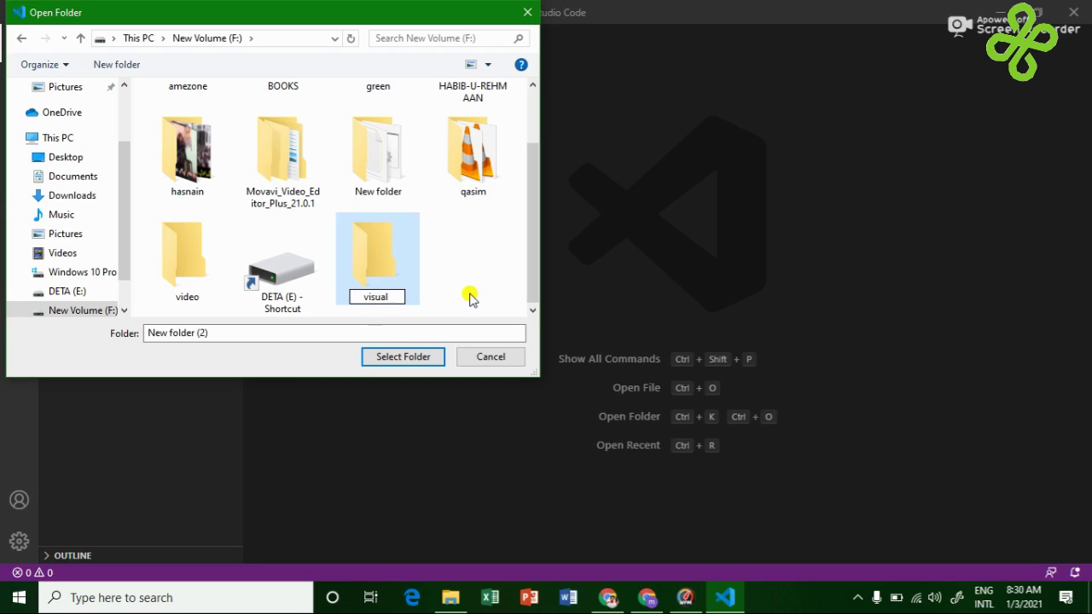
type(" studio")
key("Return")
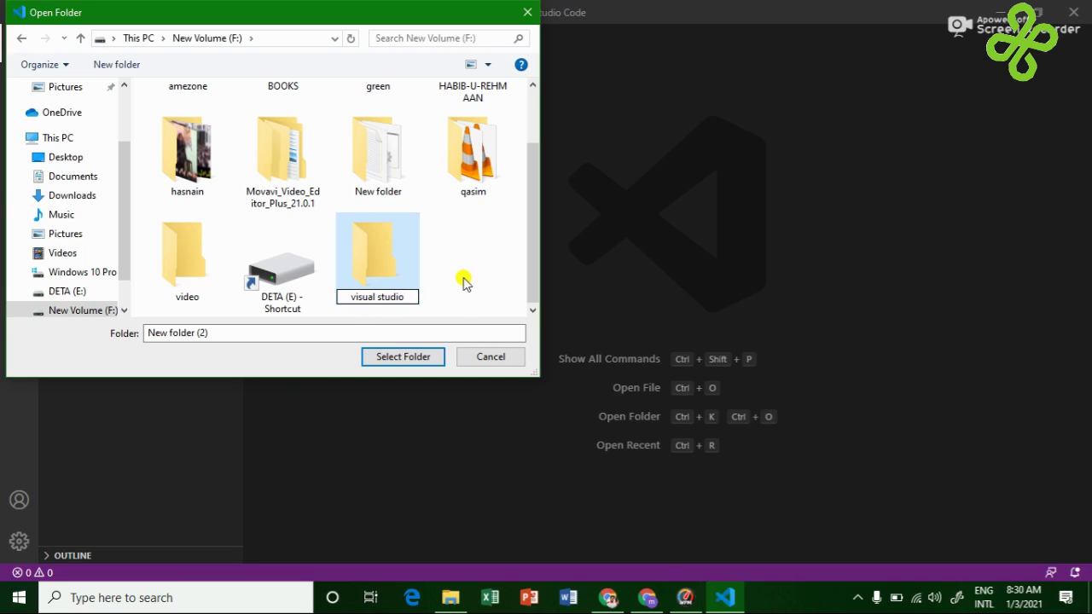
left_click(465, 282)
double_click(383, 286)
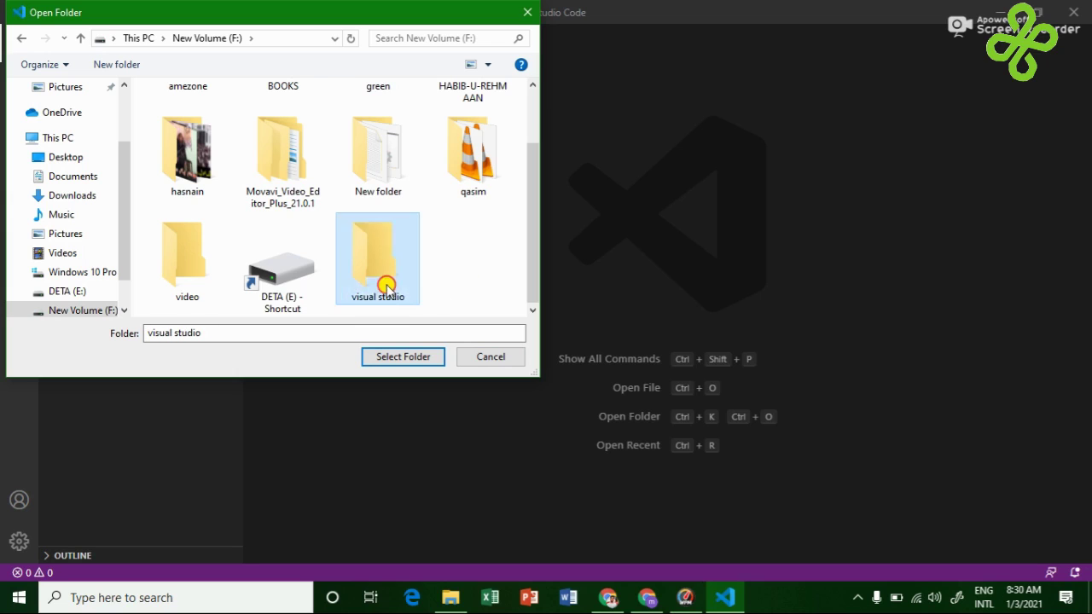
left_click(403, 357)
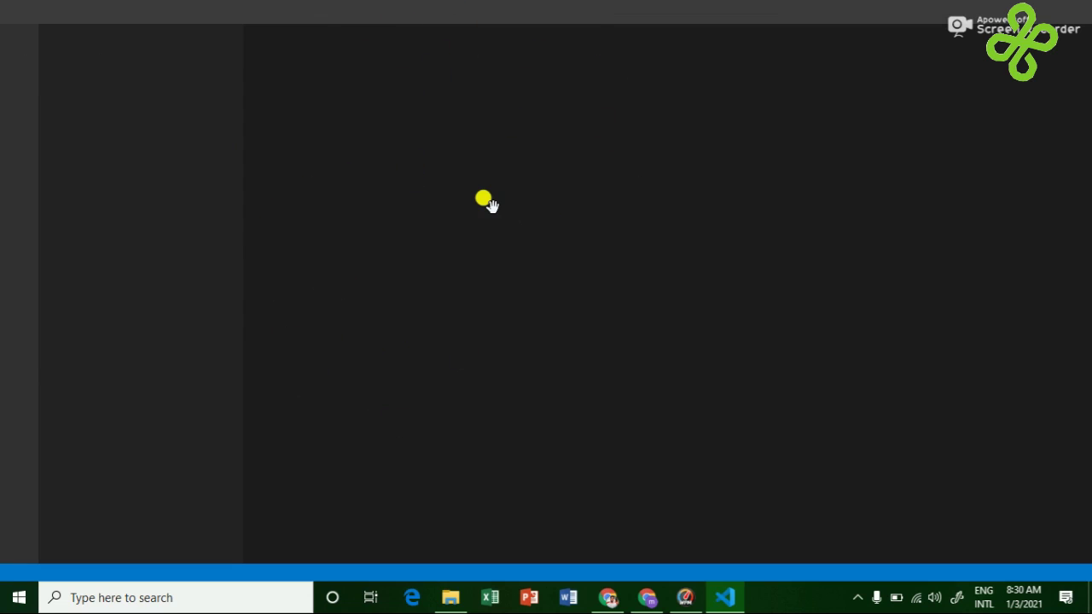
- Bring up the YouTube browser window and switch back to the Visual Studio Code window
left_click(857, 597)
left_click(680, 434)
left_click(720, 602)
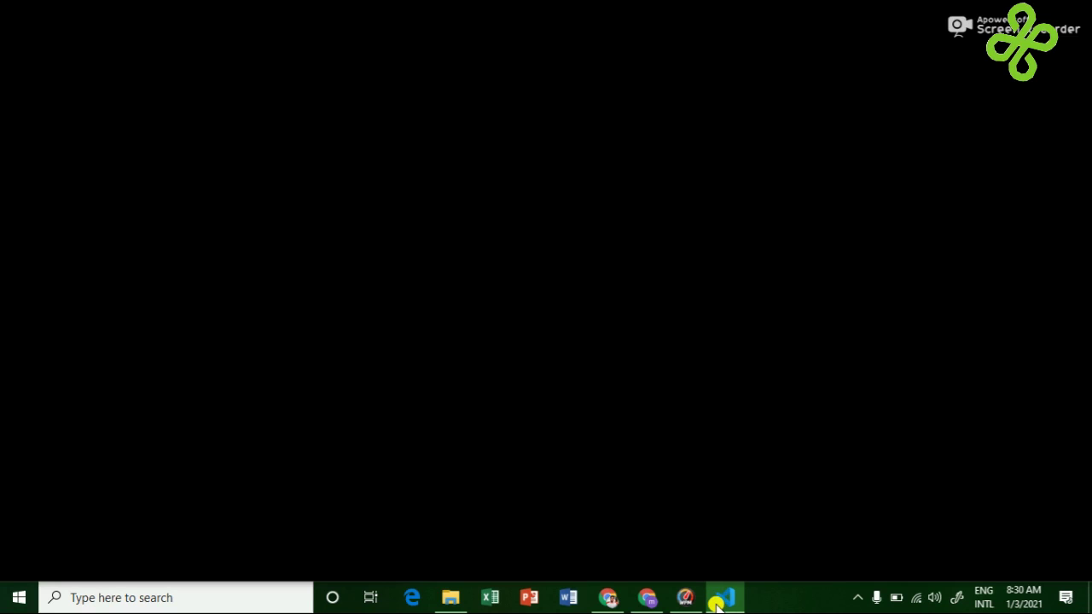
left_click(644, 599)
left_click(723, 599)
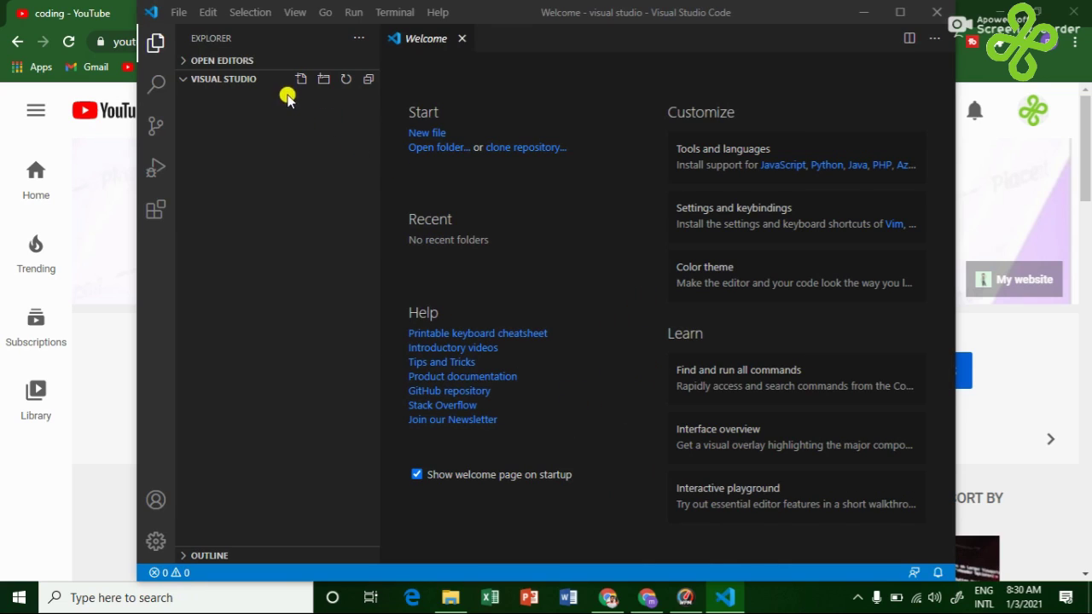
- Create a file named visual.html in the visual studio folder
left_click(297, 79)
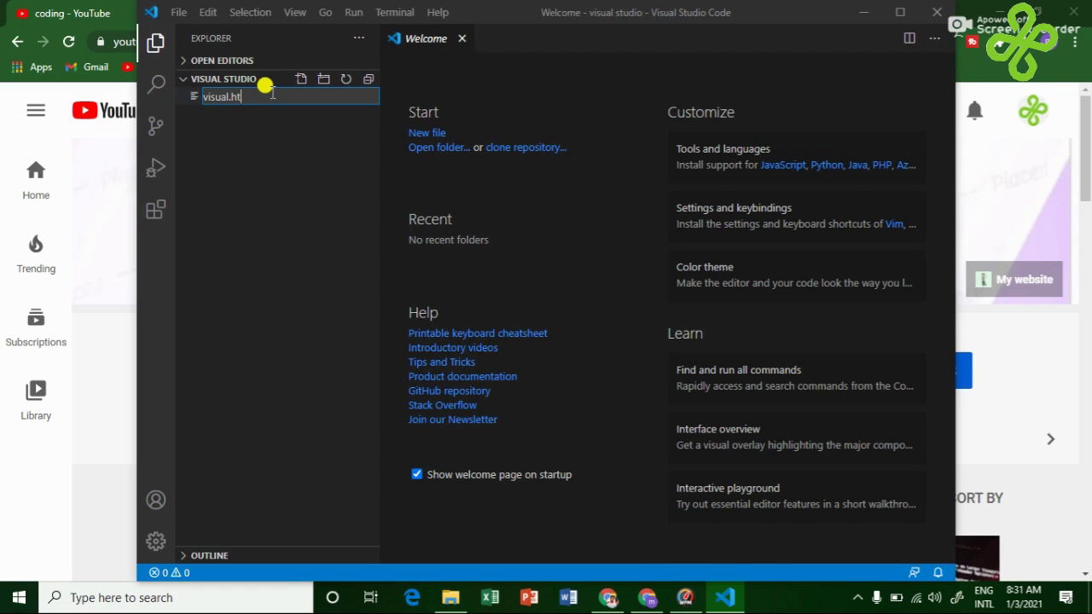
type("visual.html")
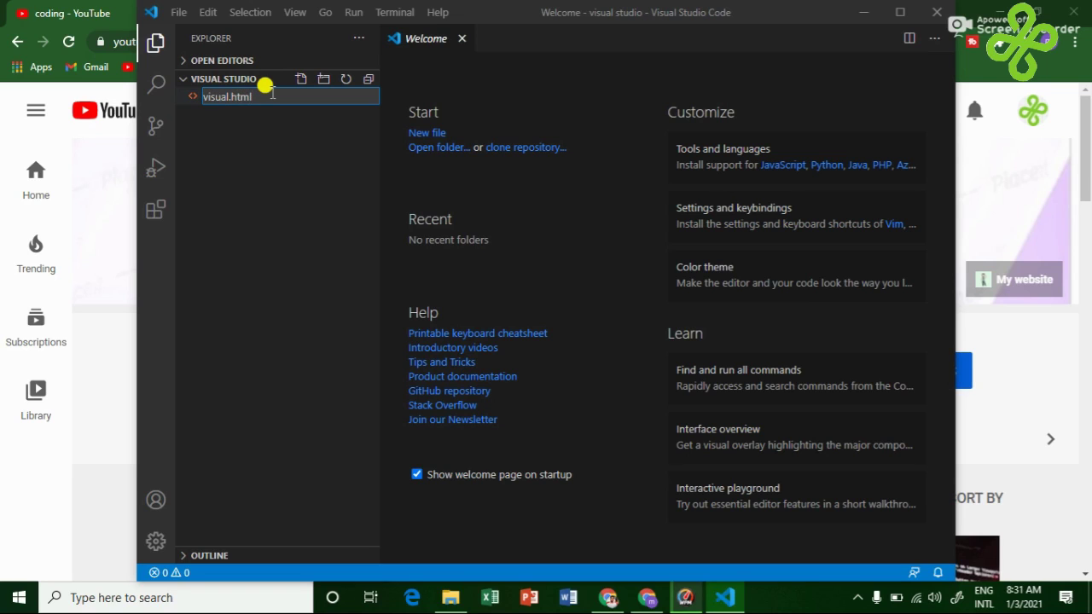
key("Return")
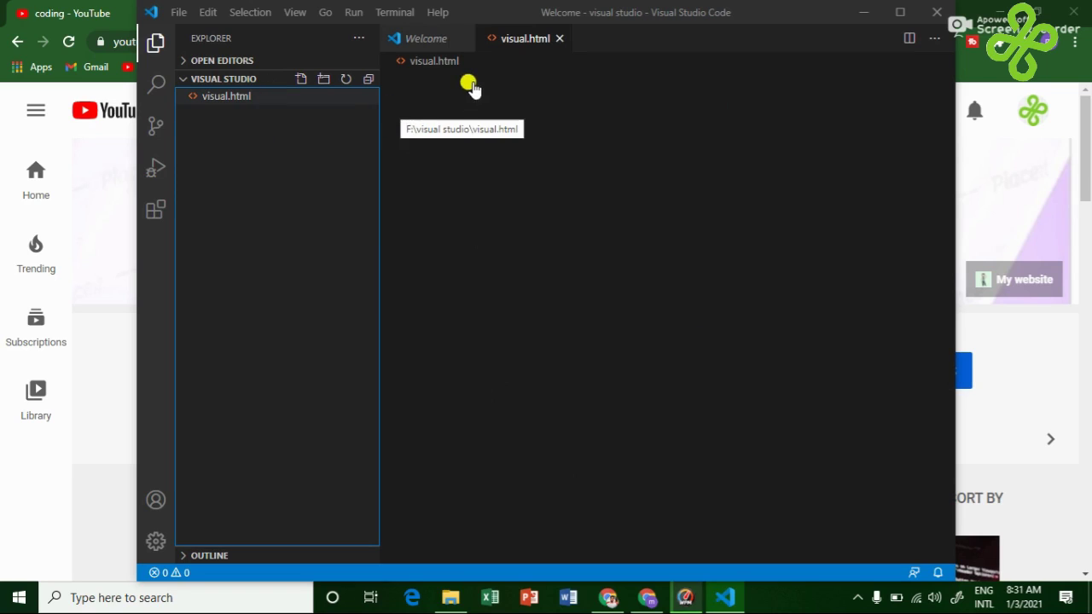
- Insert the <!DOCTYPE html> declaration on the first line of visual.html
left_click(427, 88)
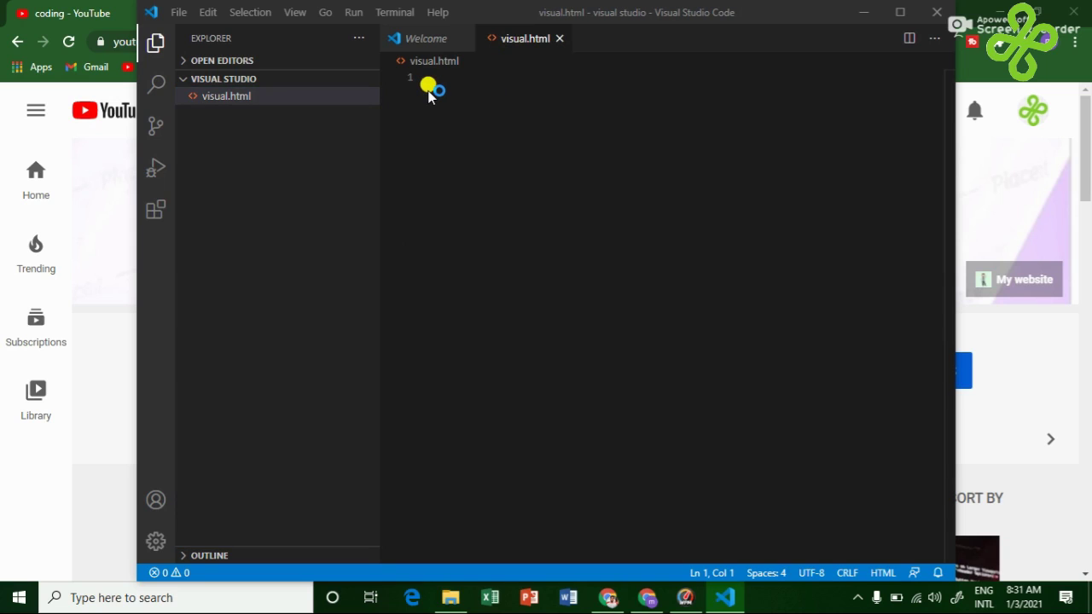
type("<")
key("Return")
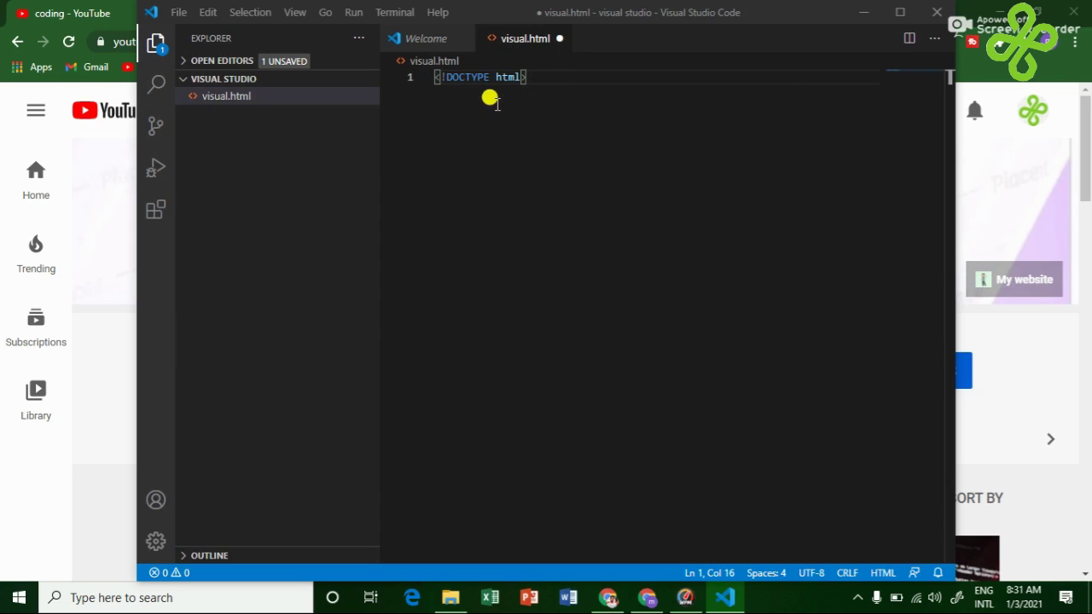
- Delete the entire DOCTYPE declaration from visual.html so the first line is empty
key("BackSpace")
key("BackSpace")
key("BackSpace")
key("BackSpace")
key("BackSpace")
key("BackSpace")
key("BackSpace")
key("BackSpace")
key("BackSpace")
key("BackSpace")
key("BackSpace")
key("BackSpace")
key("BackSpace")
key("BackSpace")
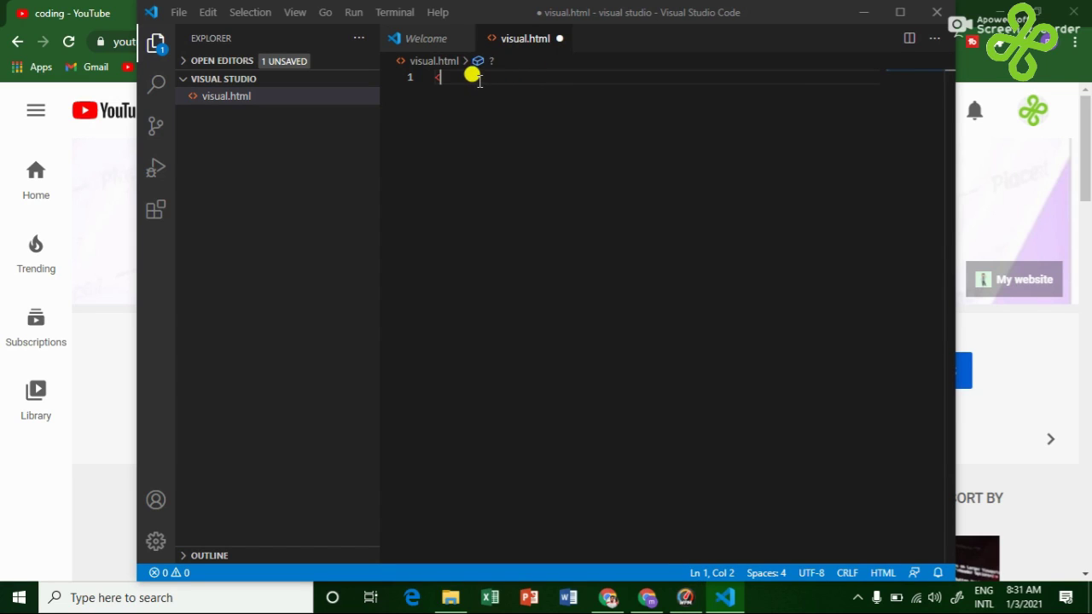
type("<")
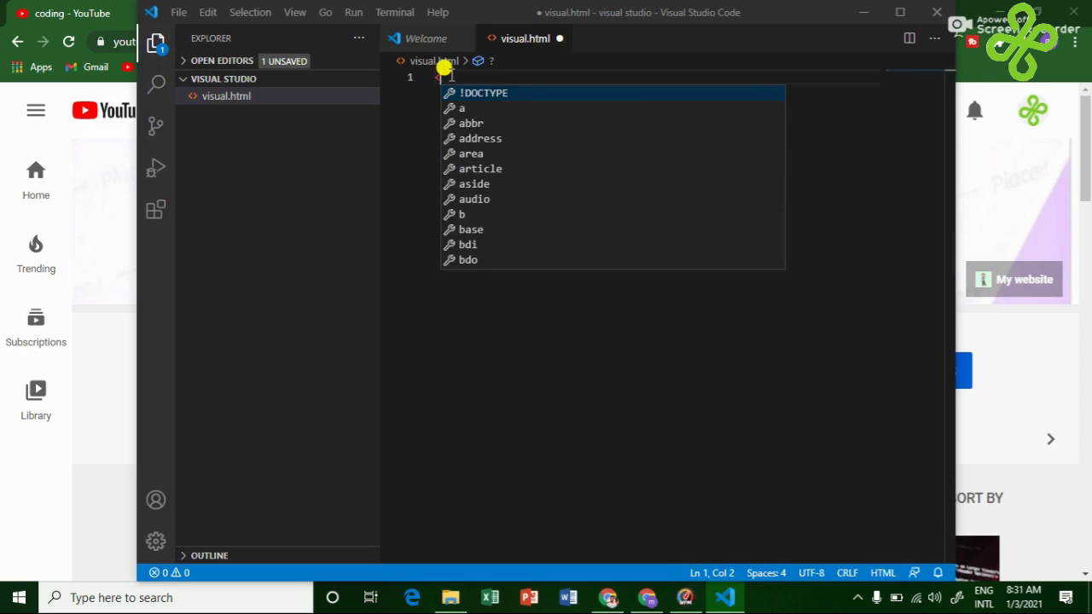
key("BackSpace")
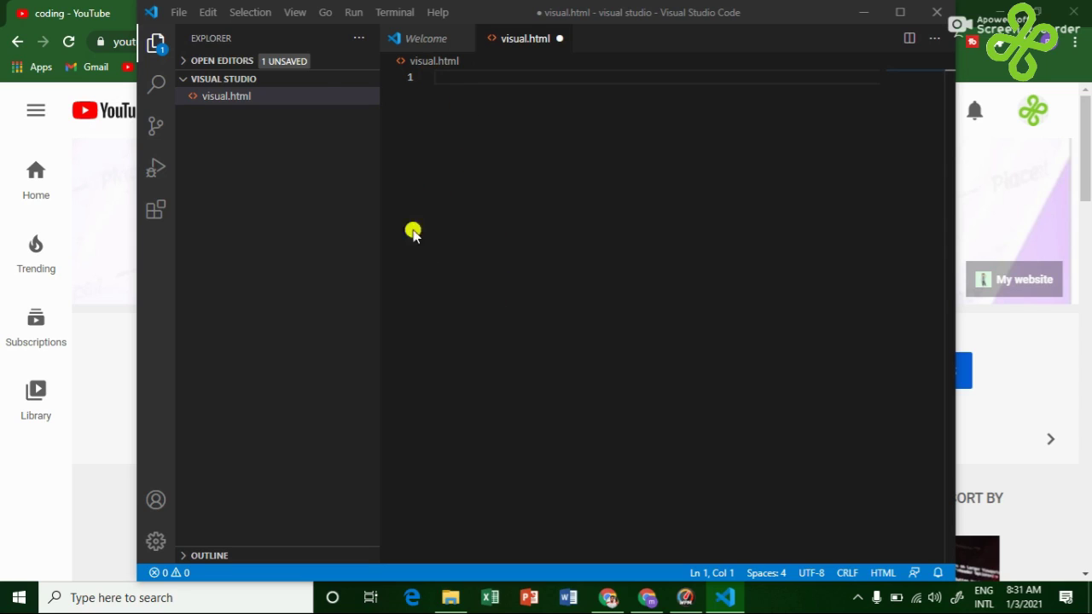
- Create a file named visual.css in the visual studio folder and insert a pair of curly braces on its first line
left_click(301, 79)
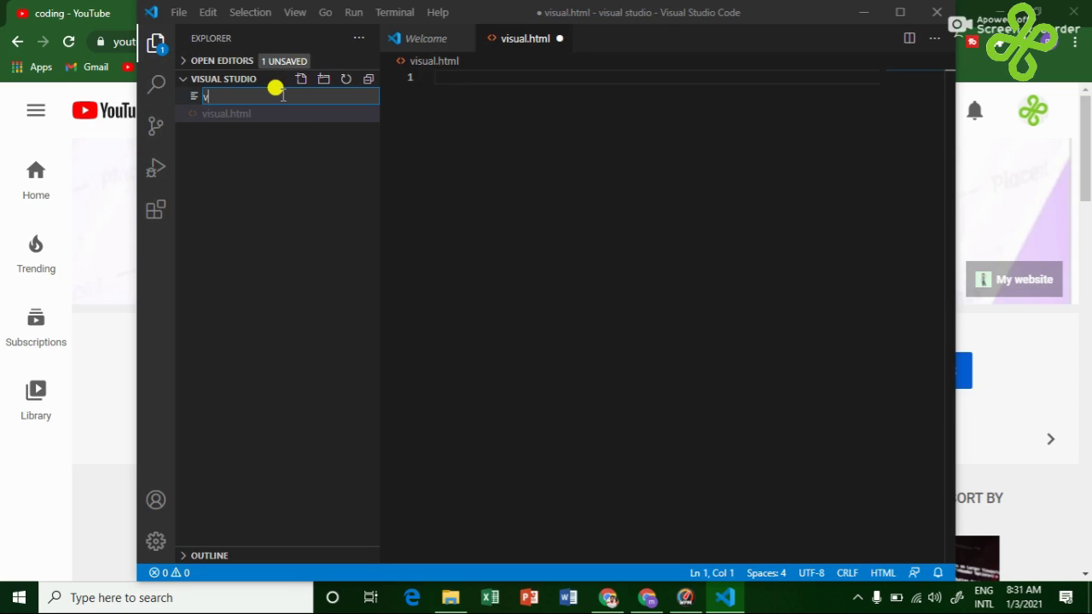
type("visual")
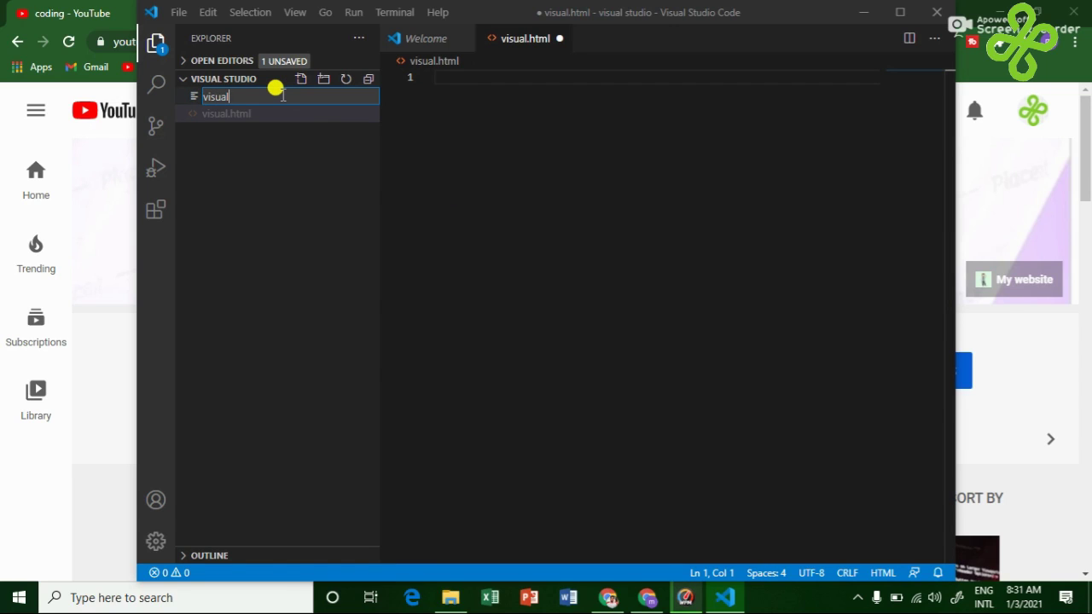
type(".")
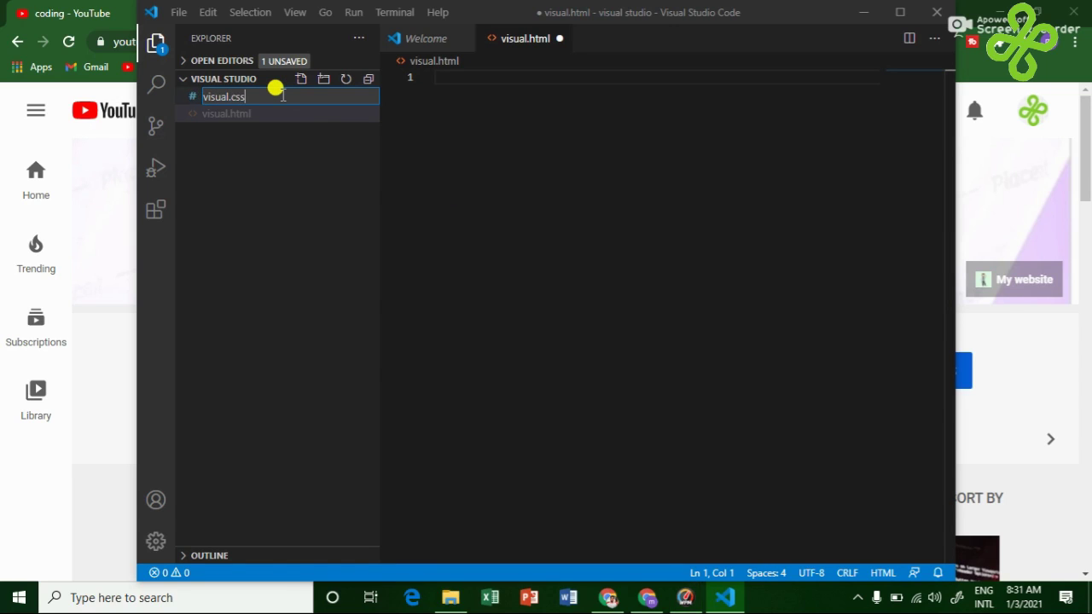
type("css")
key("Return")
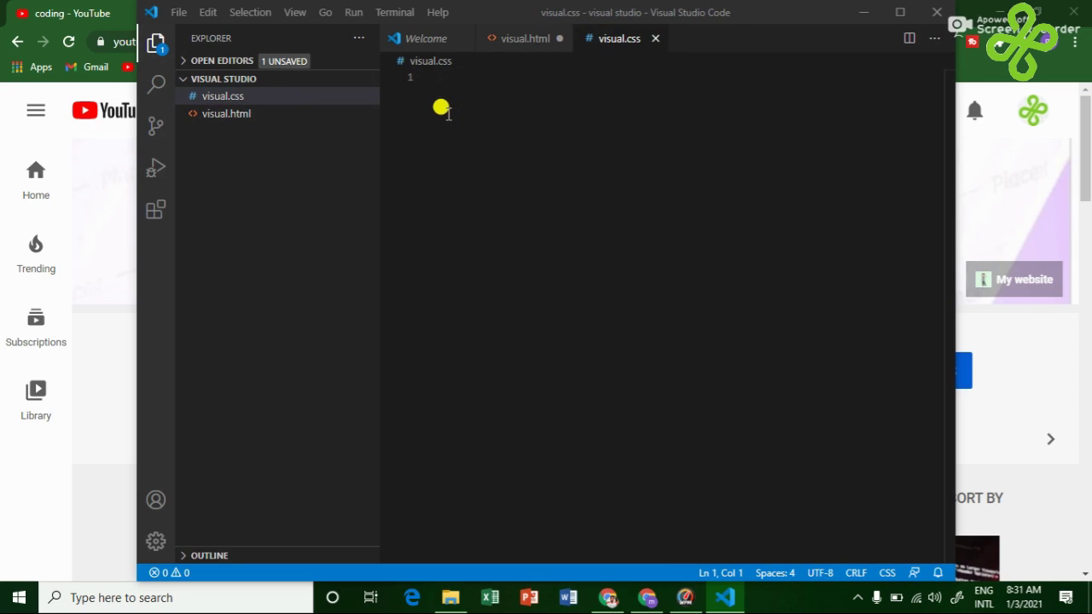
type("{")
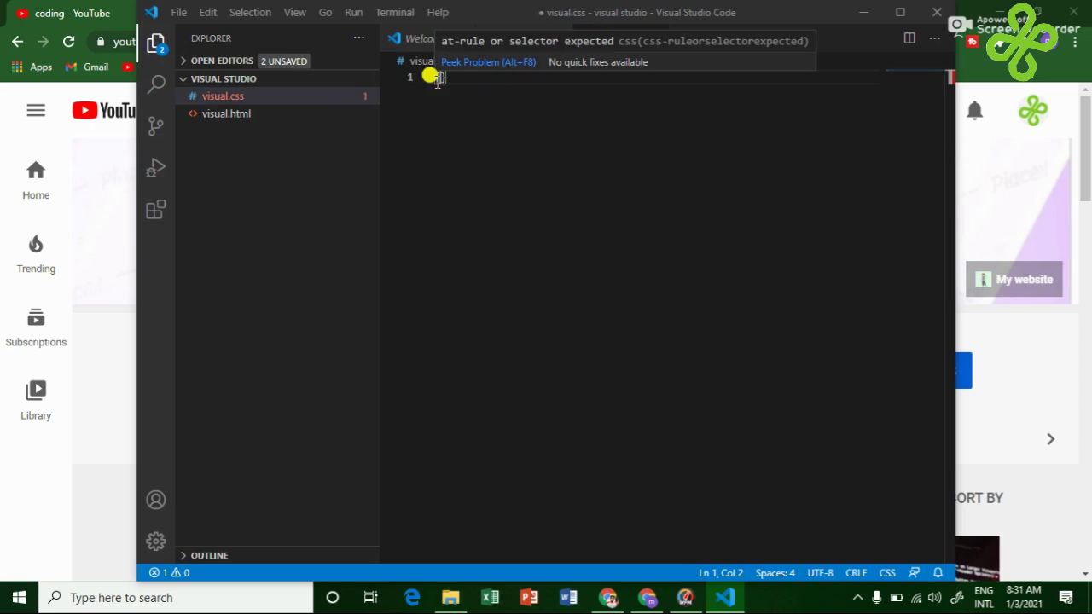
left_click(451, 126)
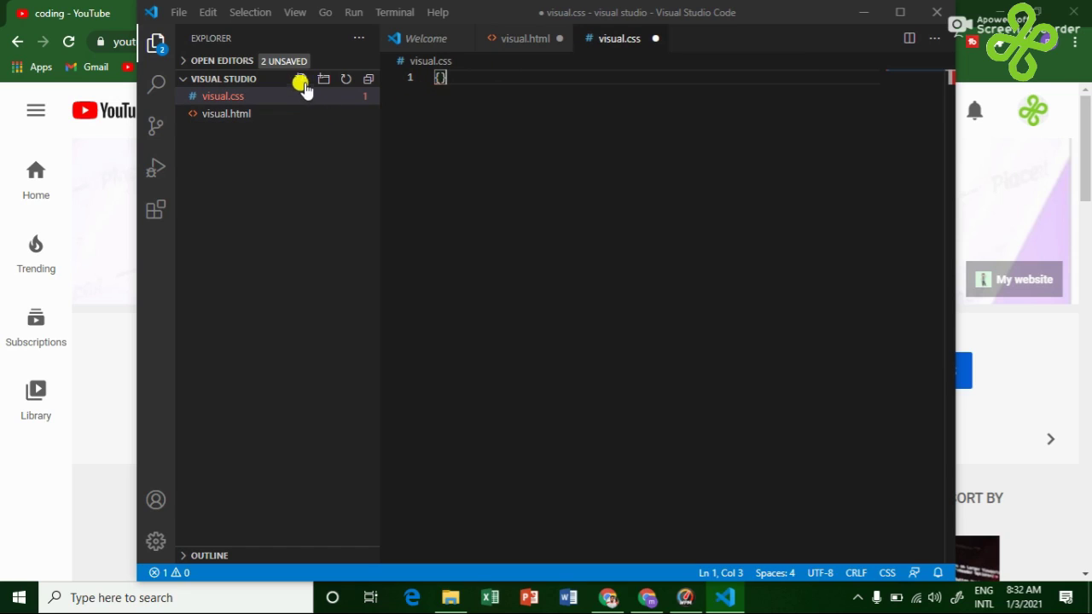
- Create a file named visual.js in the visual studio folder
left_click(300, 81)
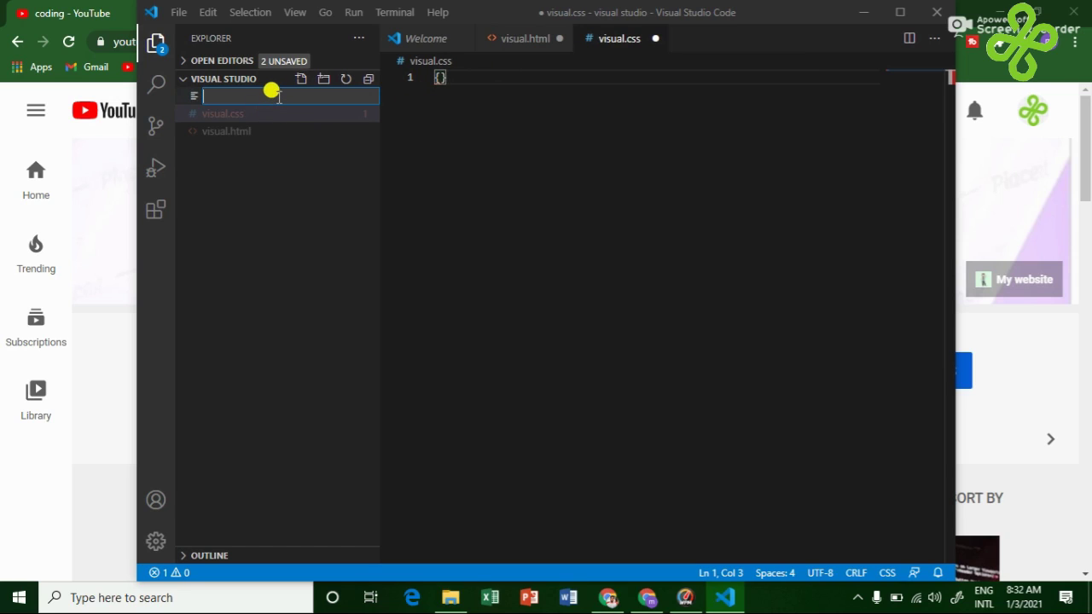
type("visual")
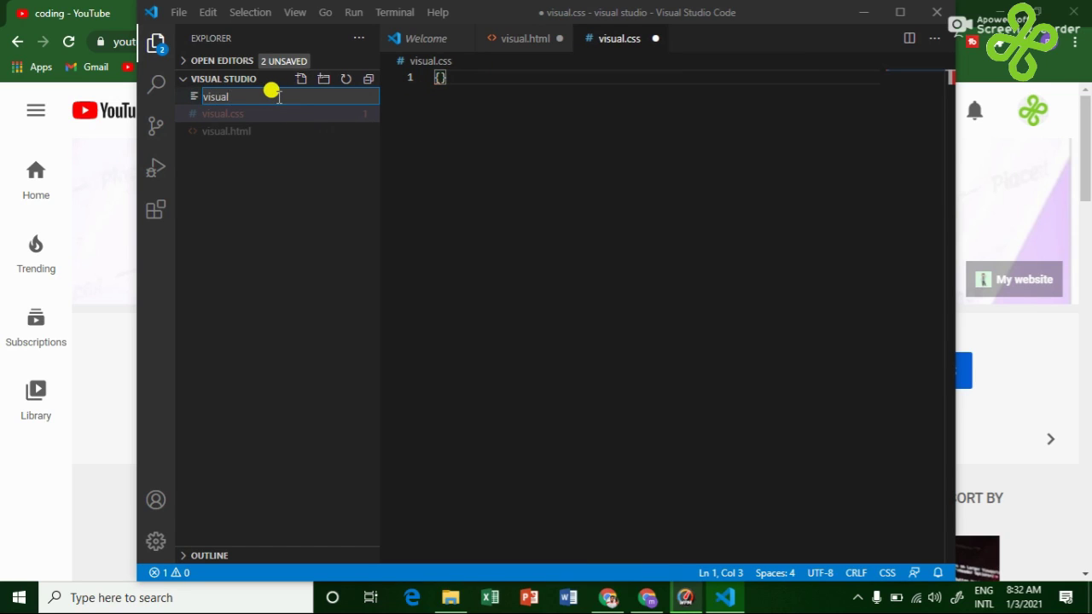
type(".")
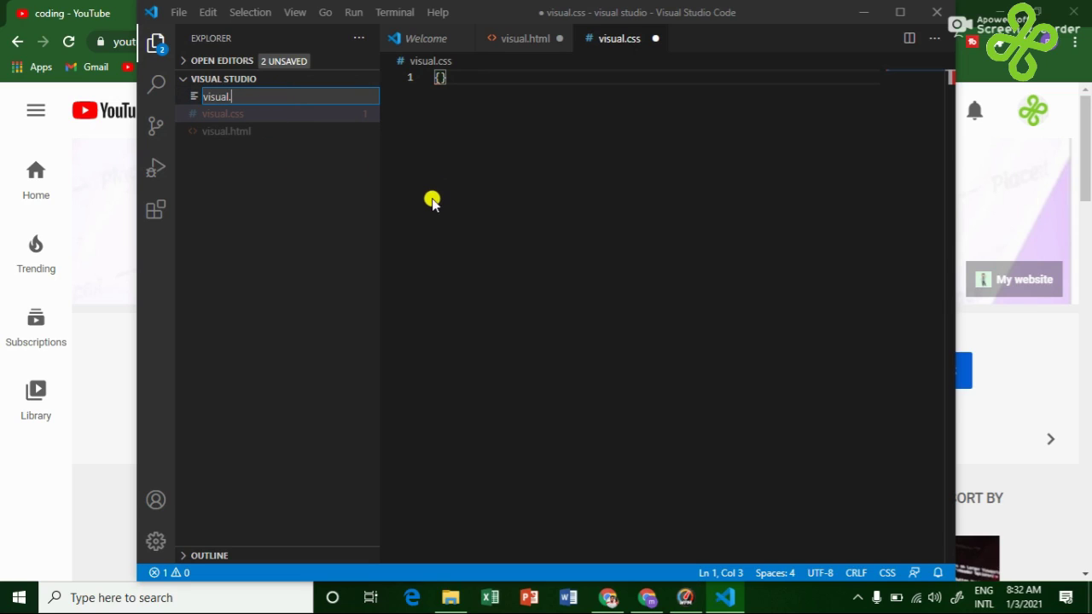
type("js")
key("Return")
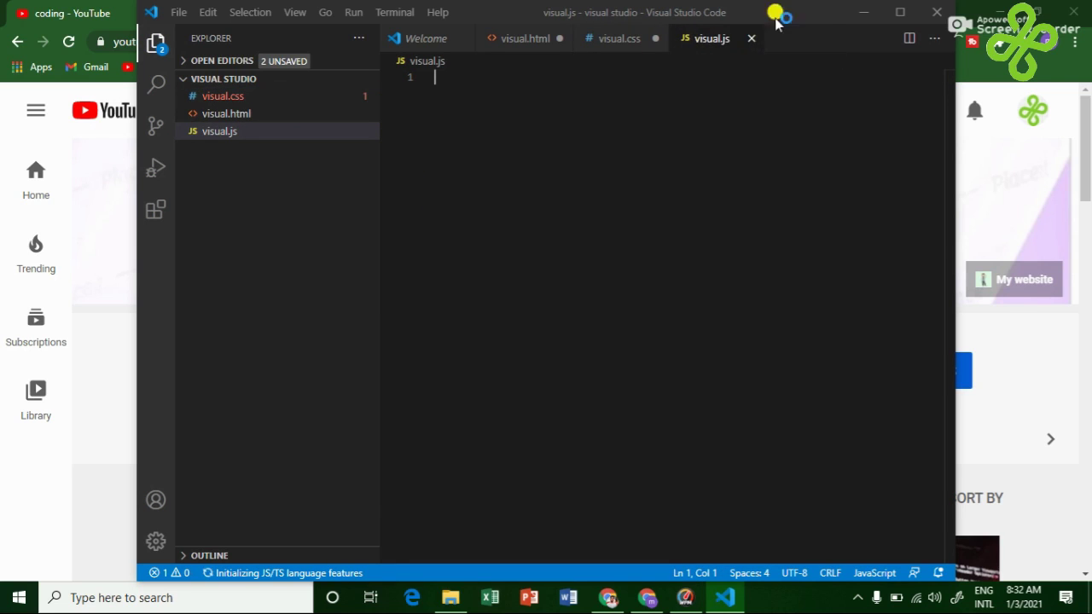
- Maximize the editor window and show the Extensions marketplace
left_click(901, 12)
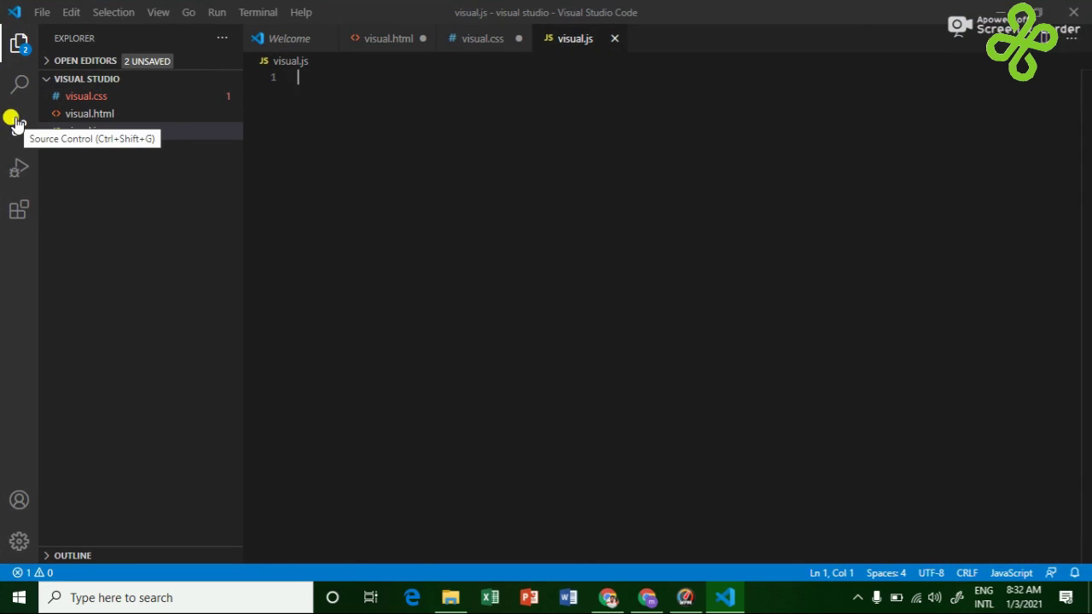
left_click(14, 208)
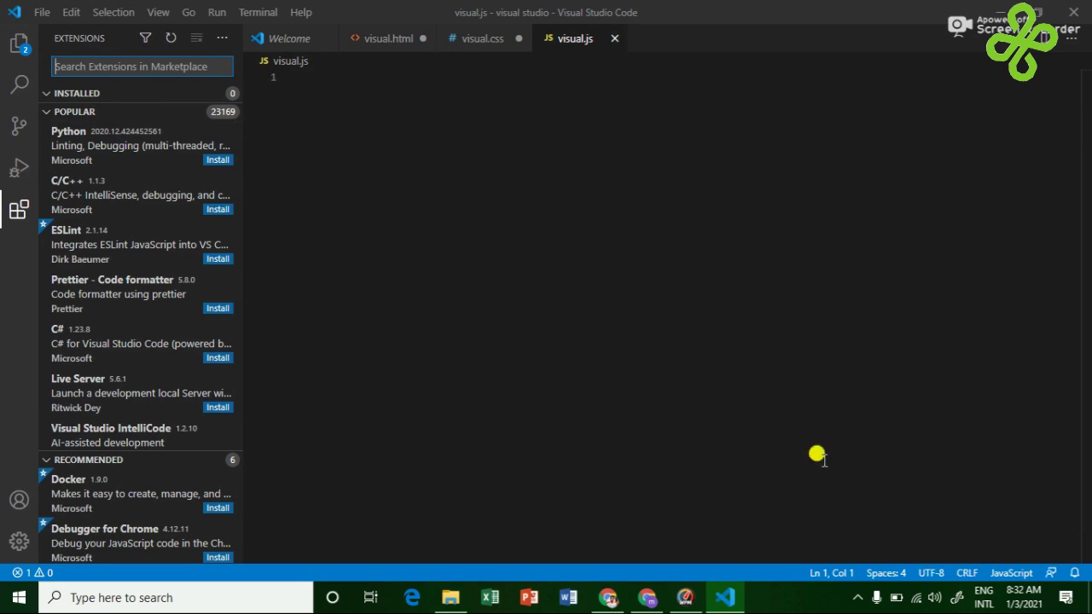
left_click(855, 600)
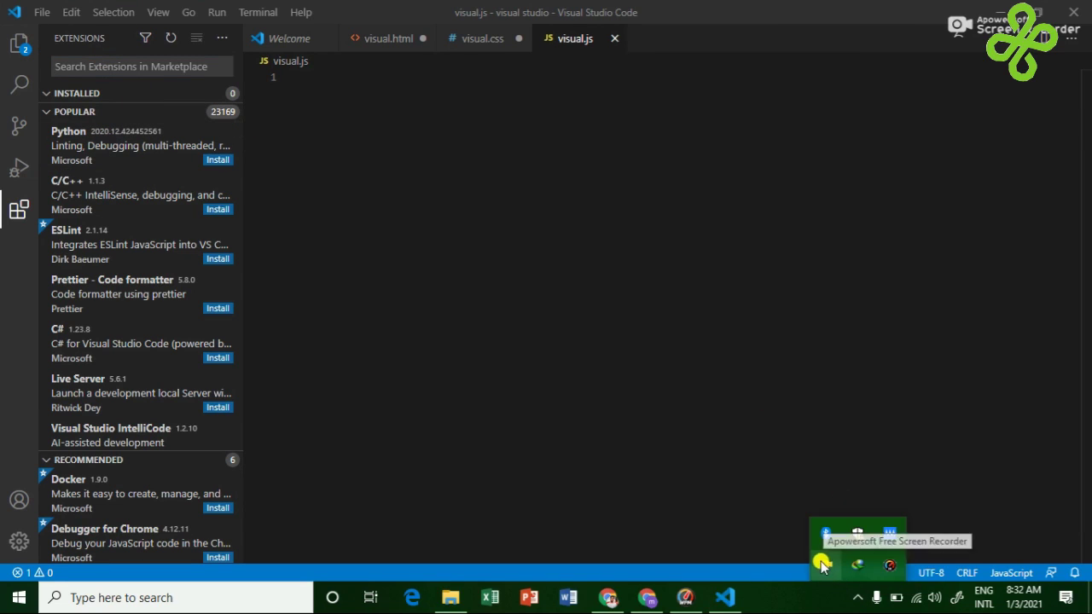
right_click(826, 565)
left_click(712, 416)
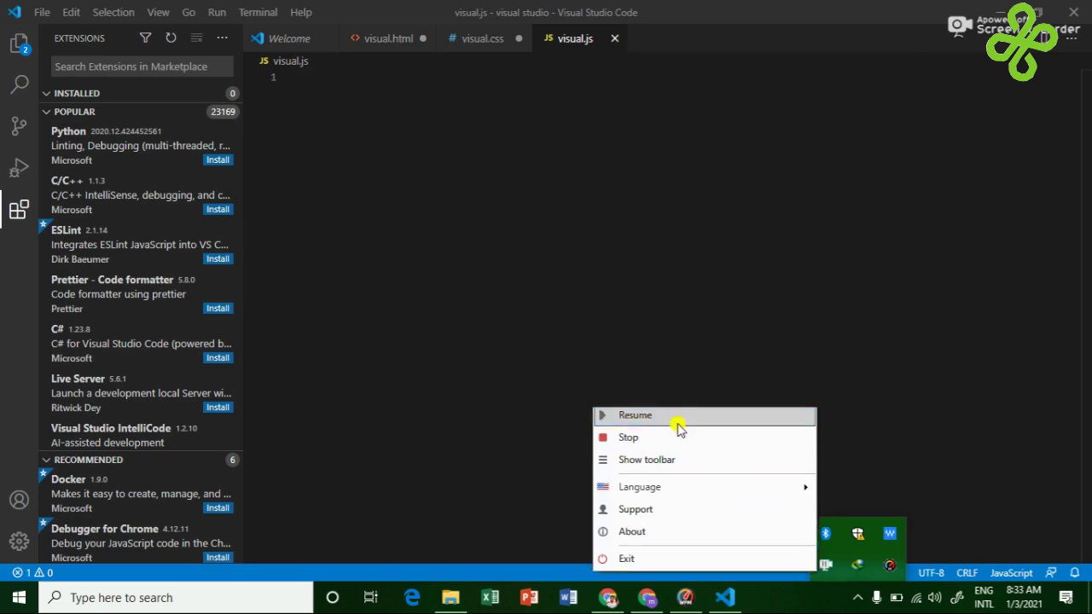
left_click(677, 419)
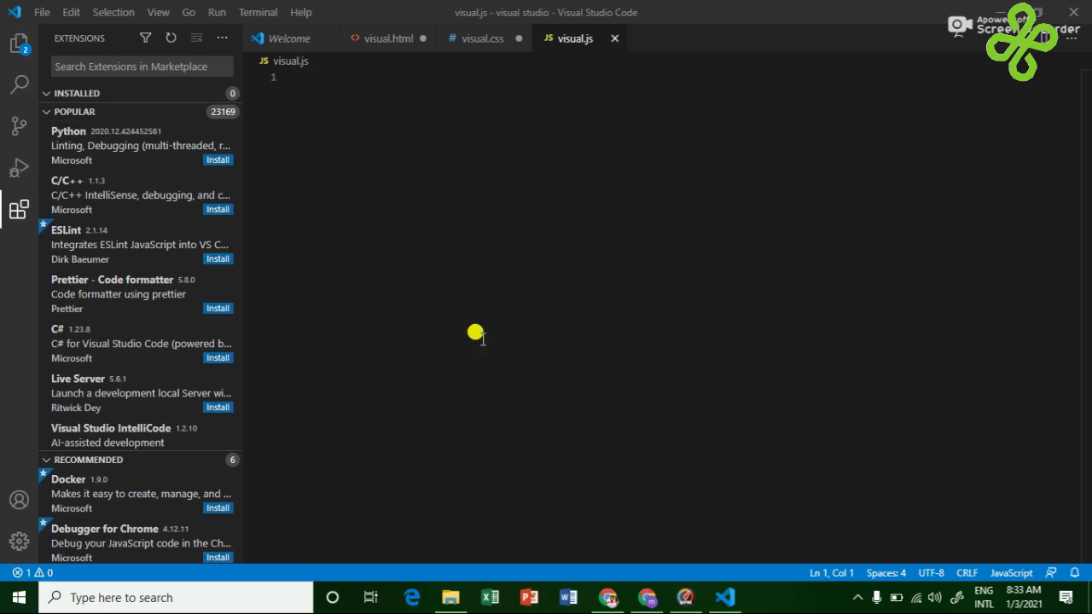
- Search the extension marketplace for "live" and install the Live Server extension by Ritwick Dey
left_click(145, 56)
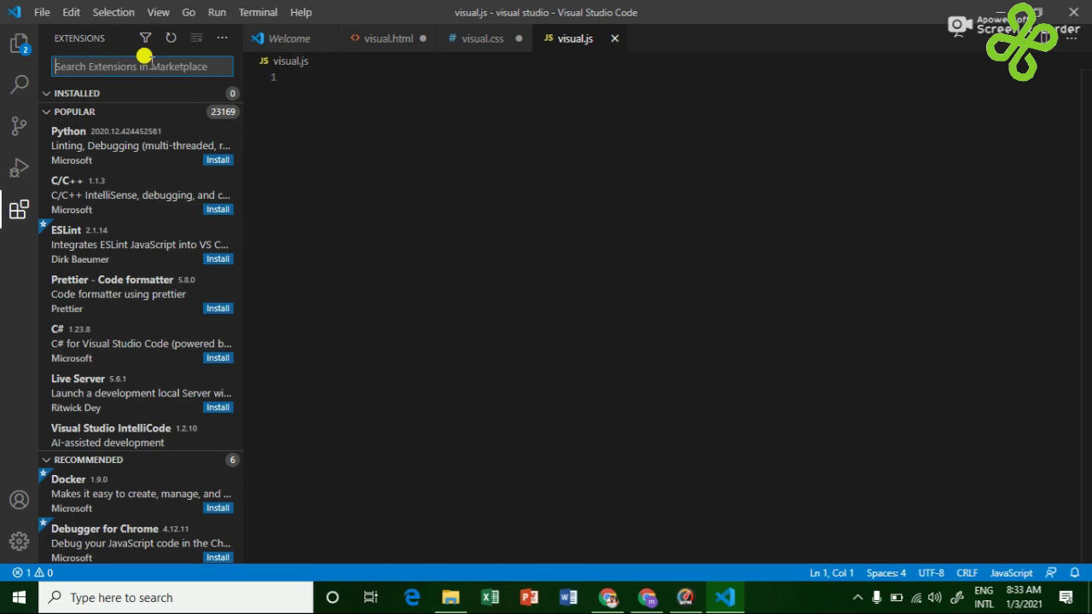
type("live")
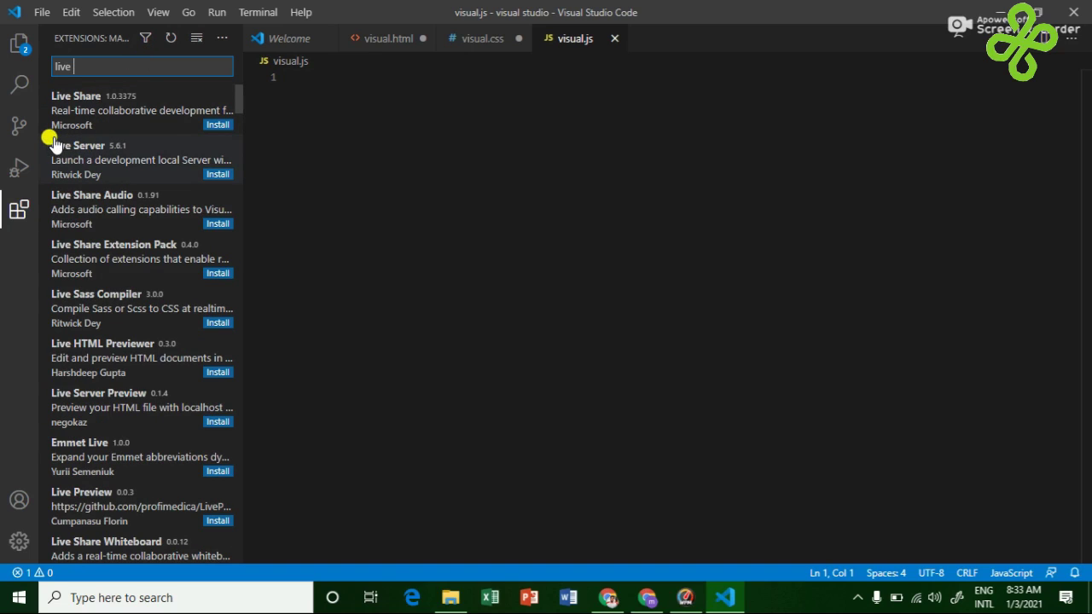
left_click(214, 174)
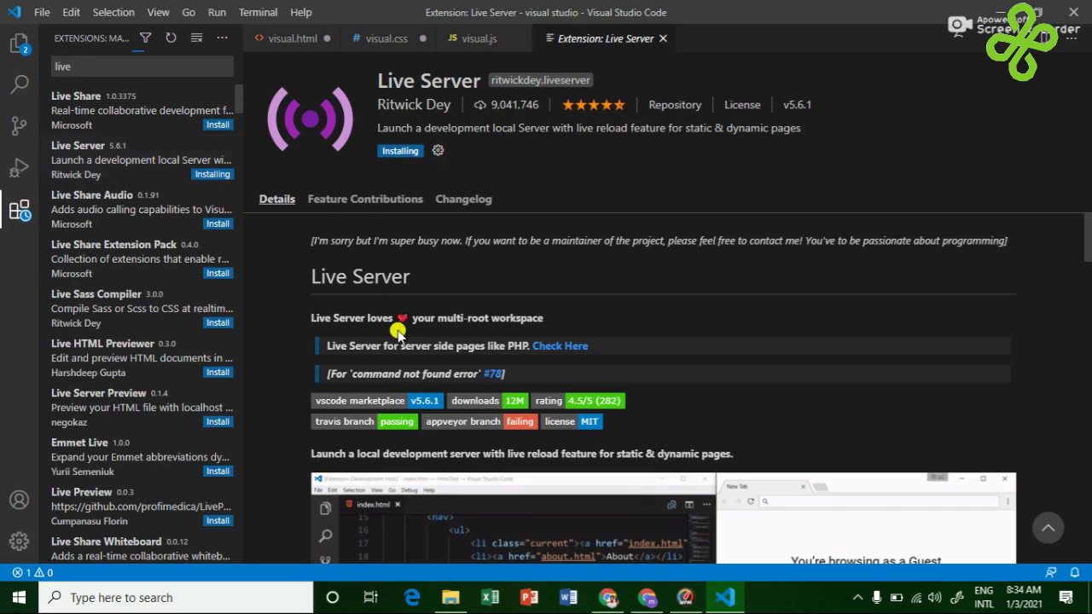
scroll(512, 452, "down", 3)
scroll(518, 458, "down", 10)
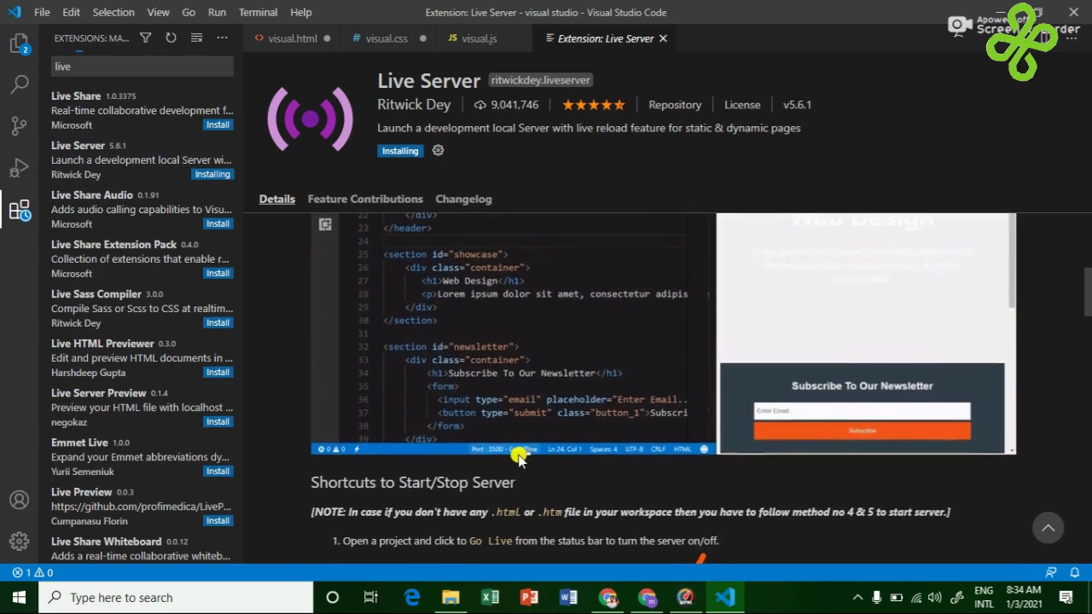
scroll(518, 458, "up", 12)
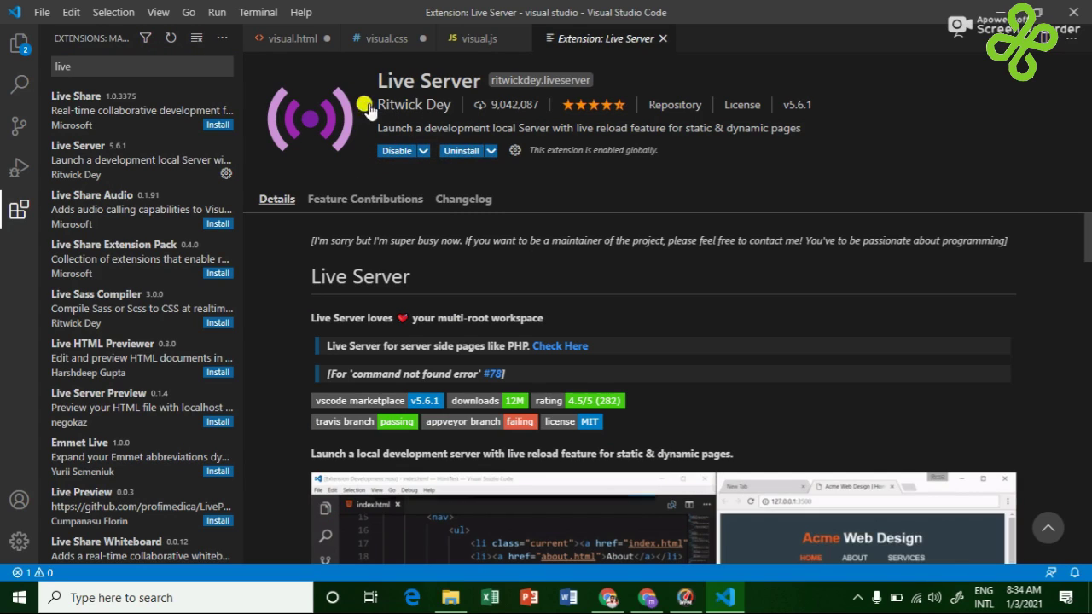
- Hide the extensions list and bring the Live Server details page back into view
left_click(395, 43)
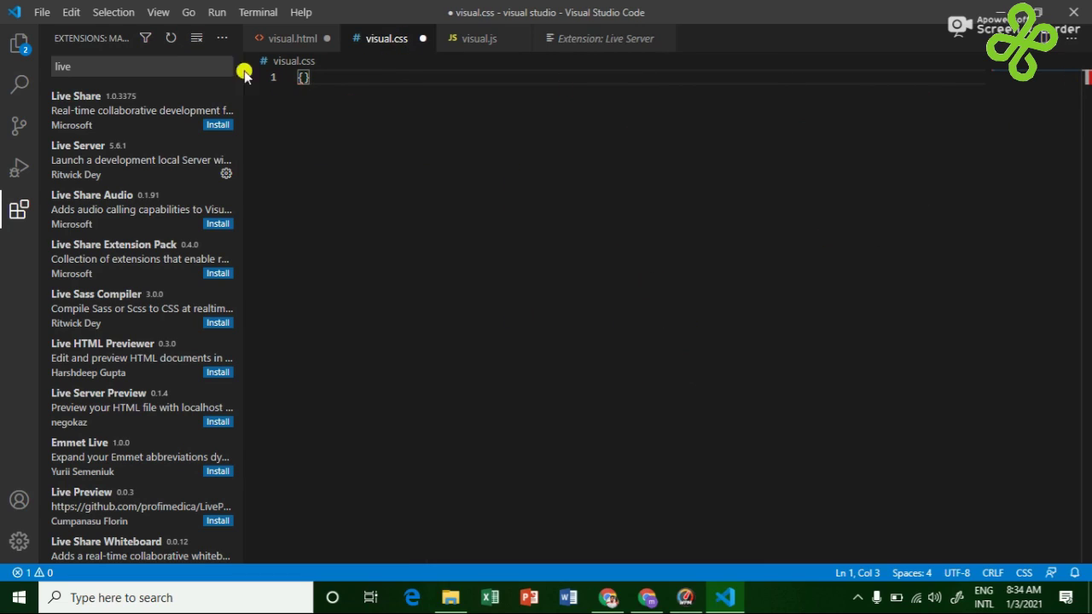
left_click(21, 198)
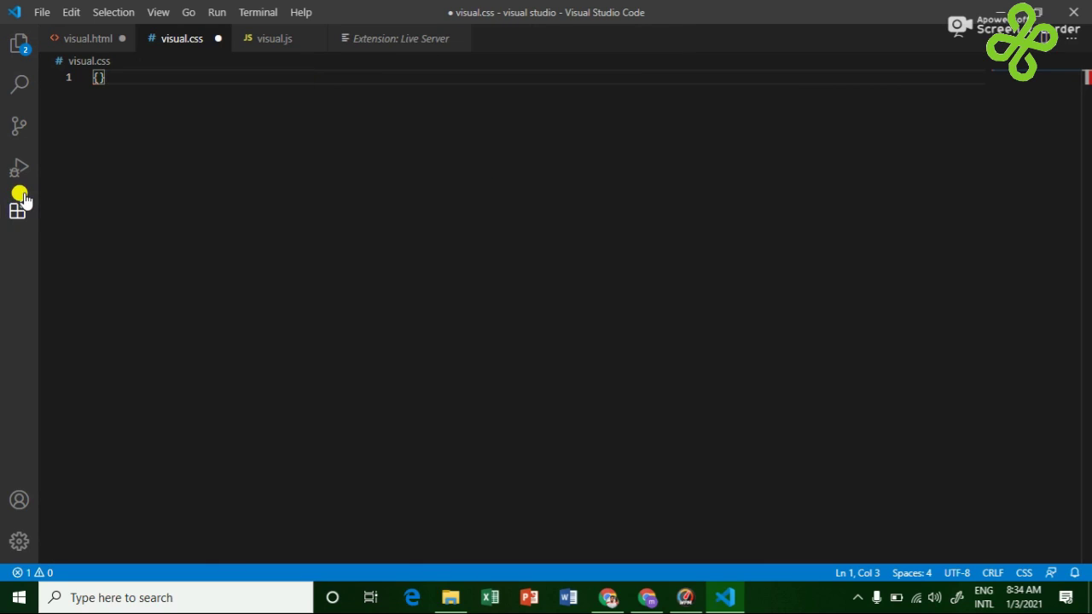
left_click(362, 43)
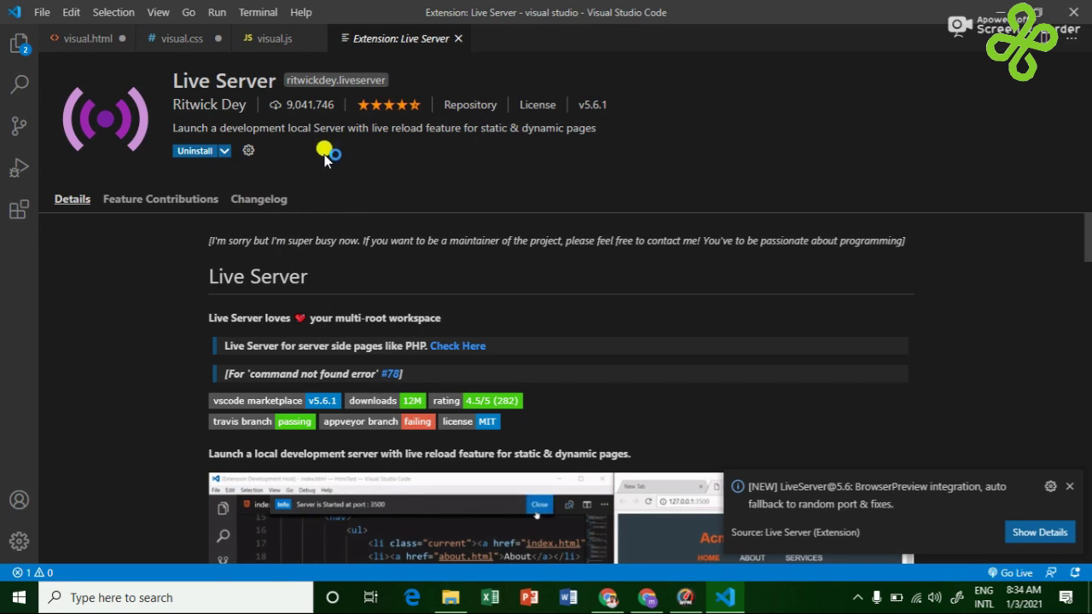
- Examine the Live Server page's instructions for starting and stopping the server, and dismiss the extension's BrowserPreview notification
scroll(346, 235, "down", 10)
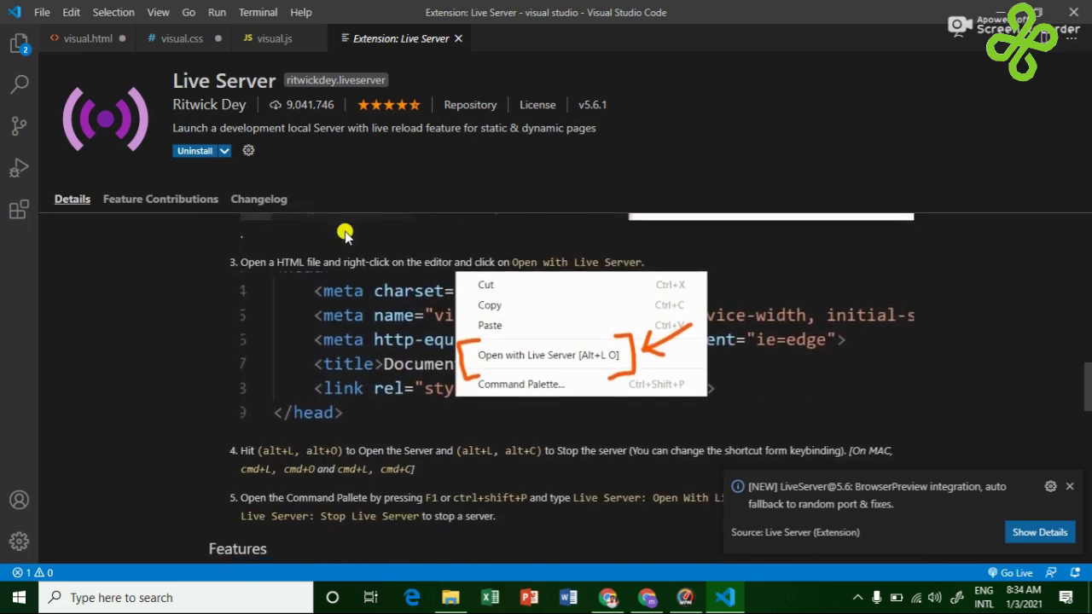
scroll(346, 235, "up", 12)
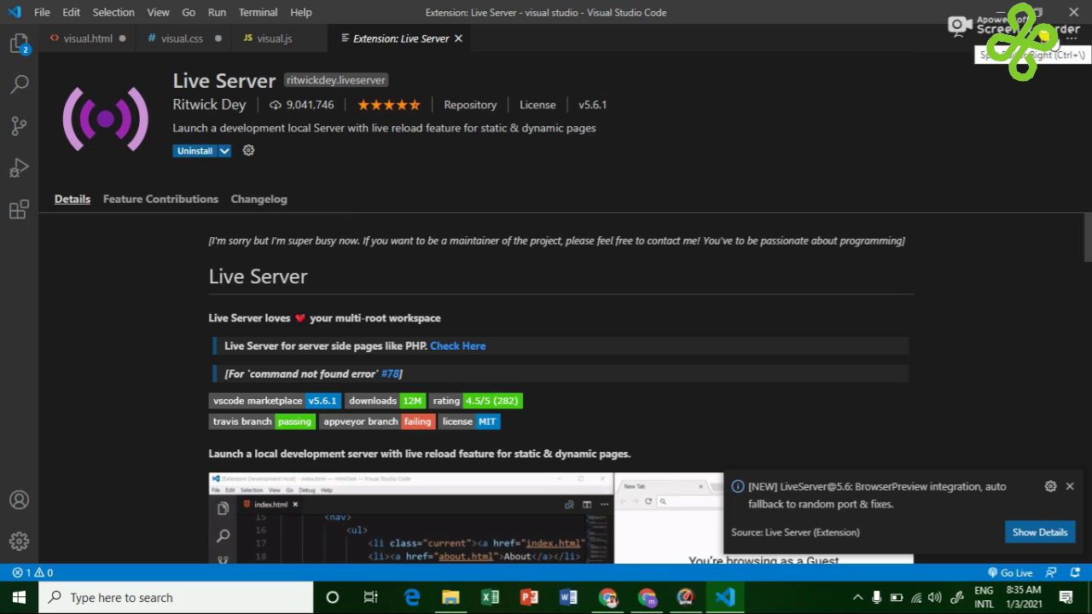
left_click(1071, 38)
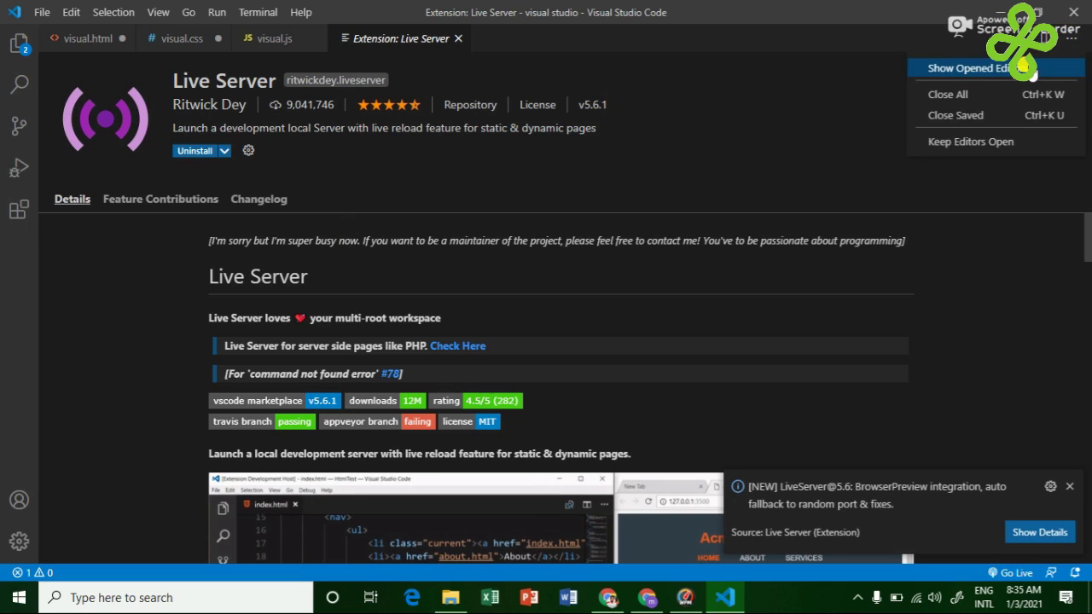
left_click(986, 202)
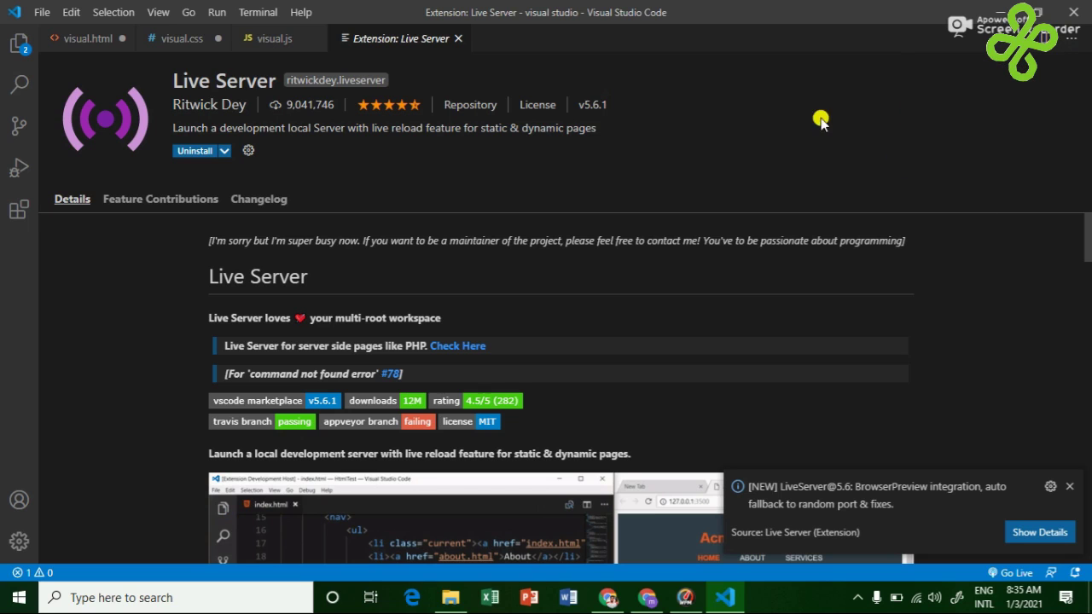
scroll(562, 384, "down", 10)
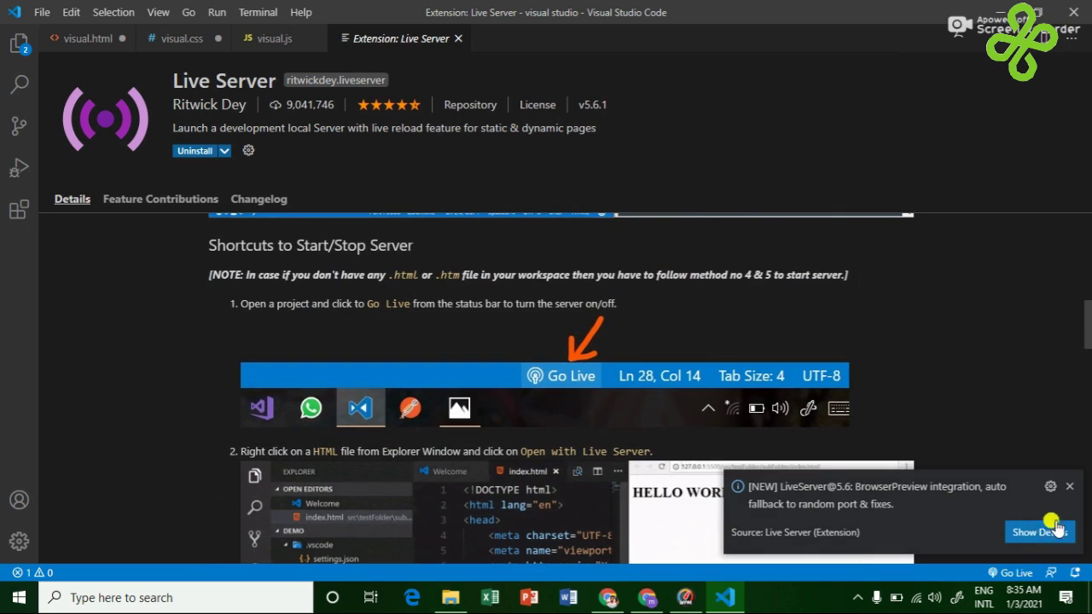
left_click(1067, 487)
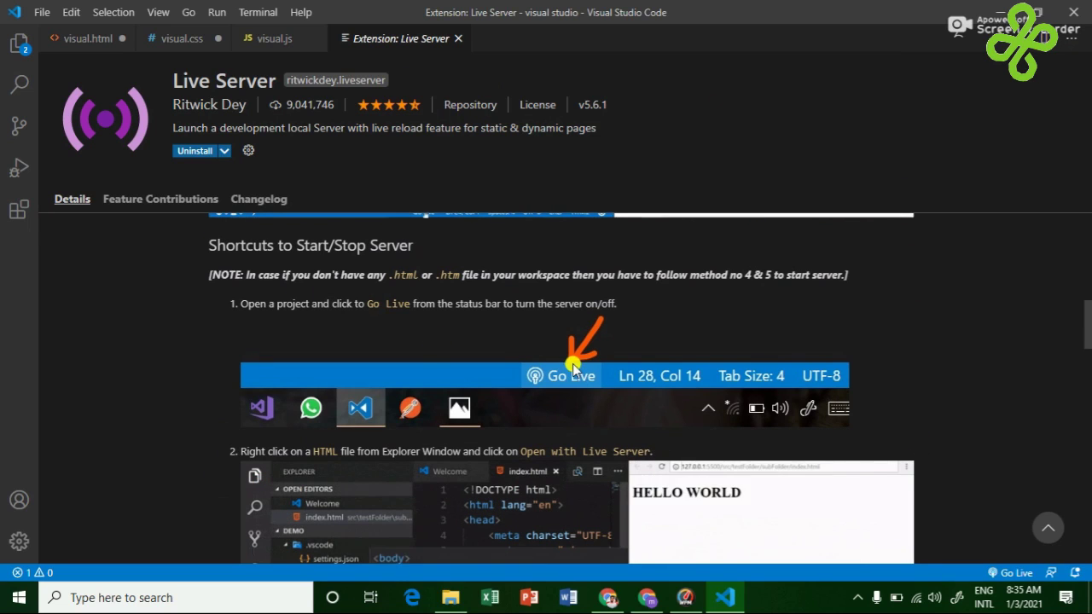
scroll(570, 373, "down", 2)
scroll(574, 367, "down", 3)
scroll(574, 367, "up", 2)
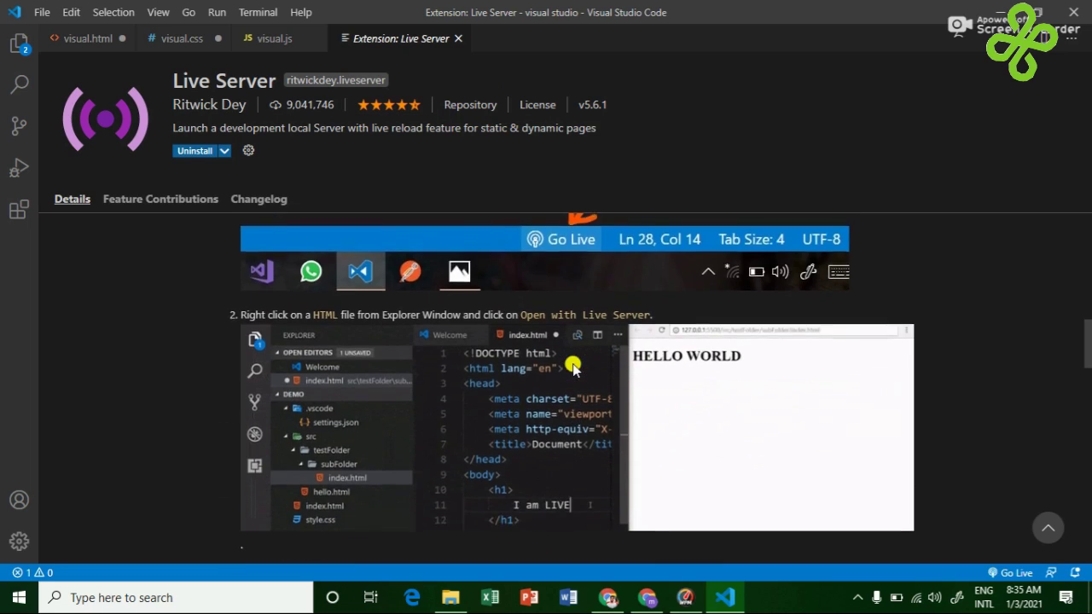
scroll(573, 367, "up", 1)
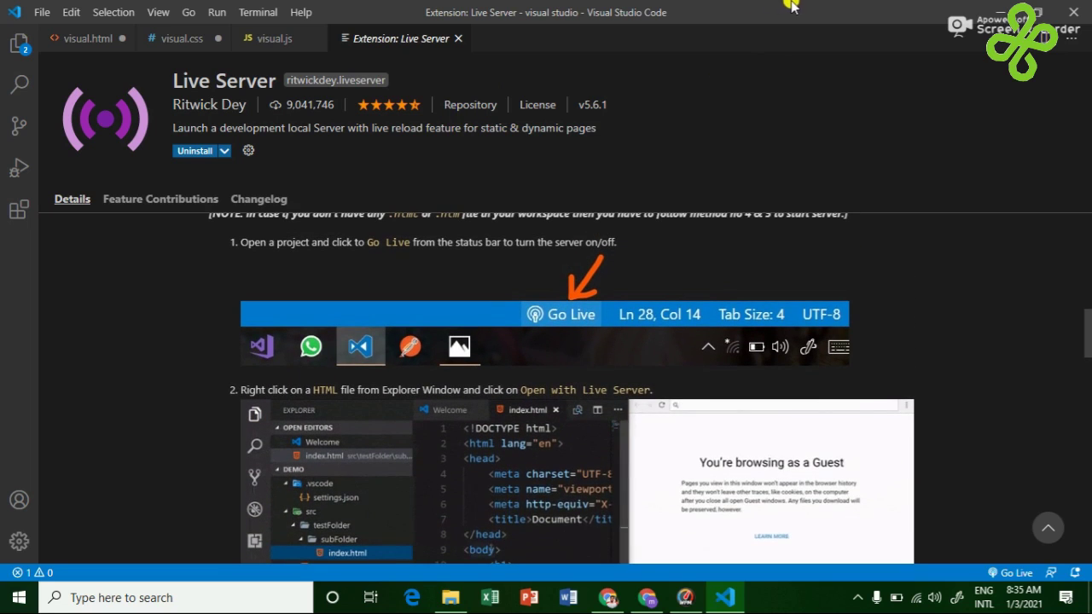
left_click(190, 13)
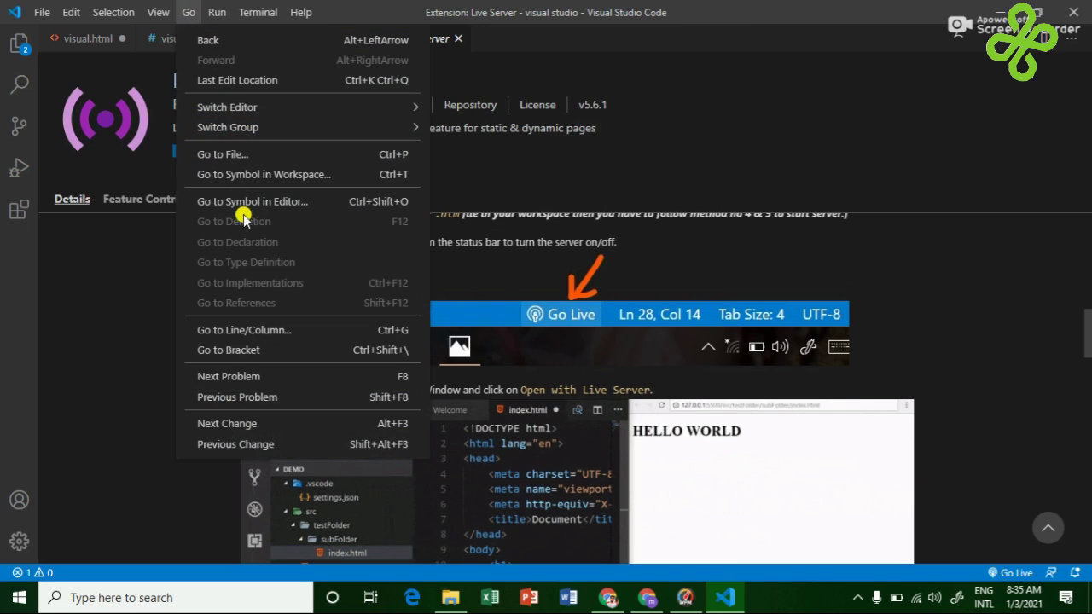
- Look through the Live Server extension's feature contributions and its changelog
left_click(159, 434)
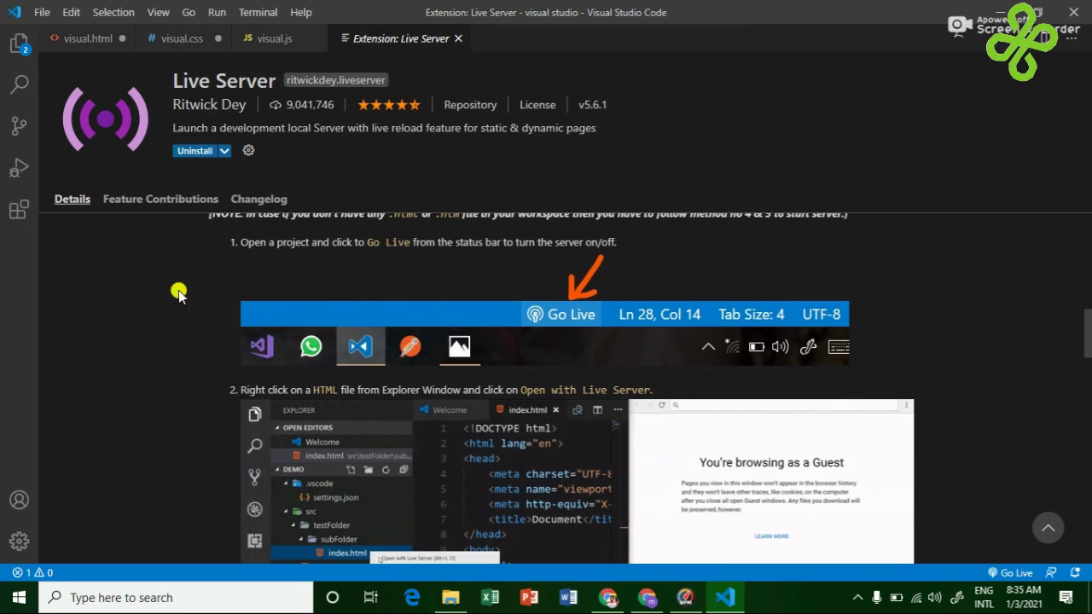
left_click(143, 198)
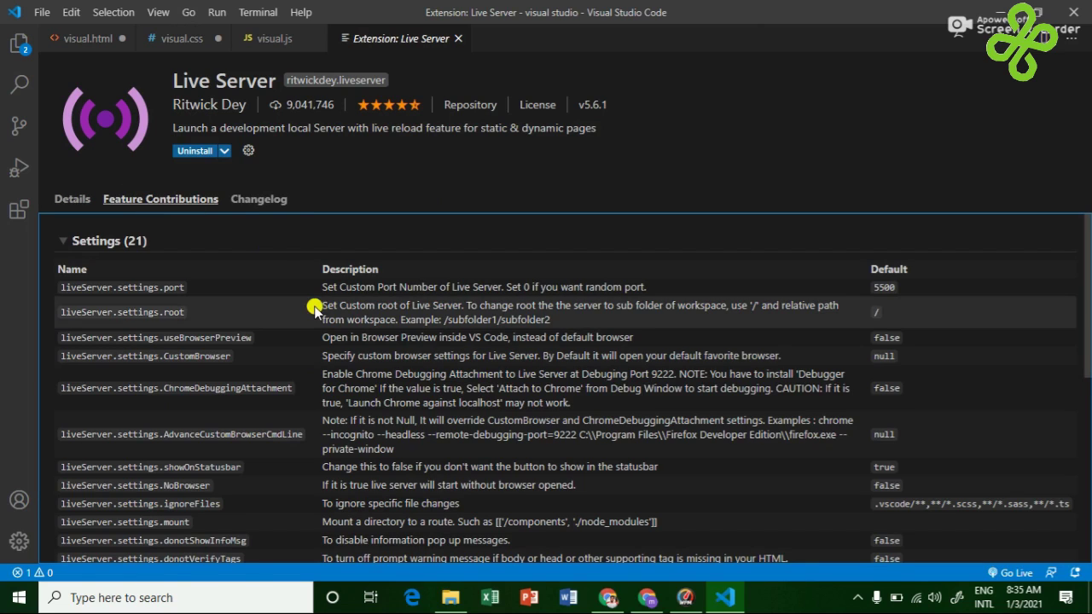
left_click(269, 202)
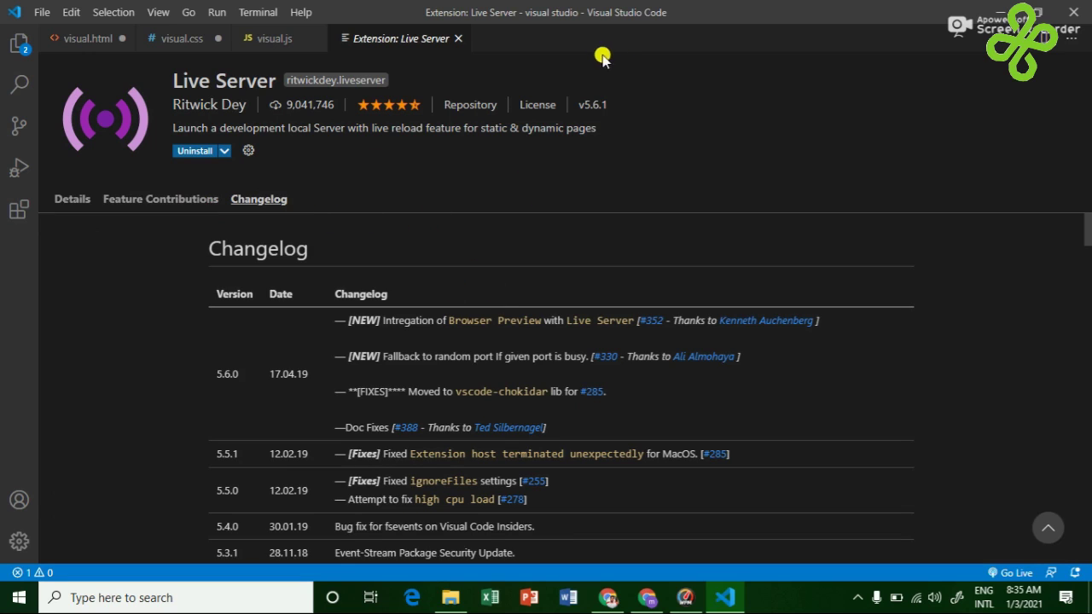
- Split the editor area side by side and turn on Keep Editors Open for the Live Server group
left_click(1045, 37)
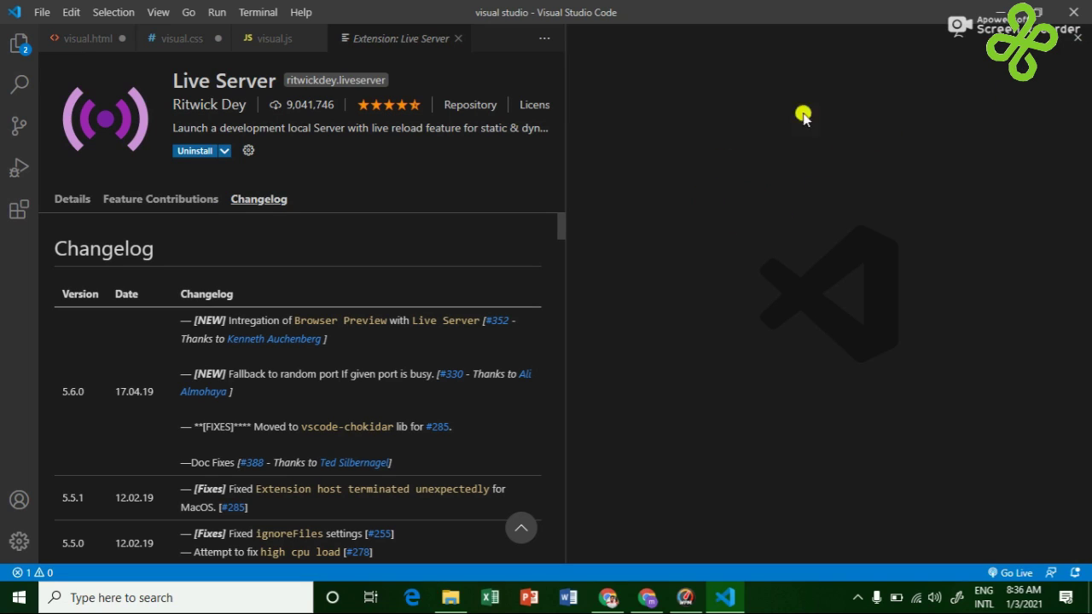
left_click(544, 40)
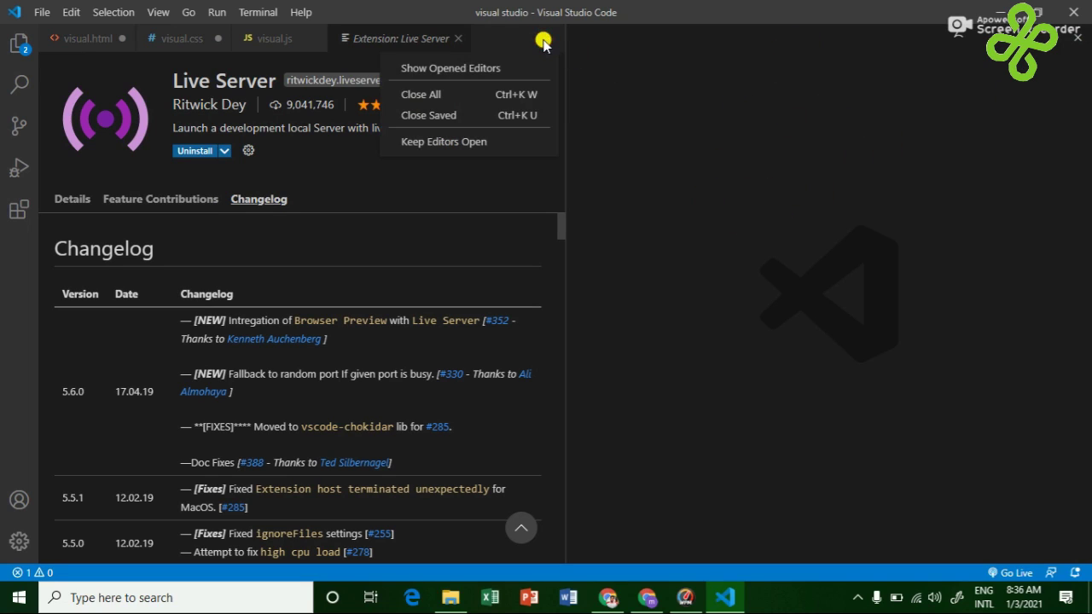
left_click(523, 140)
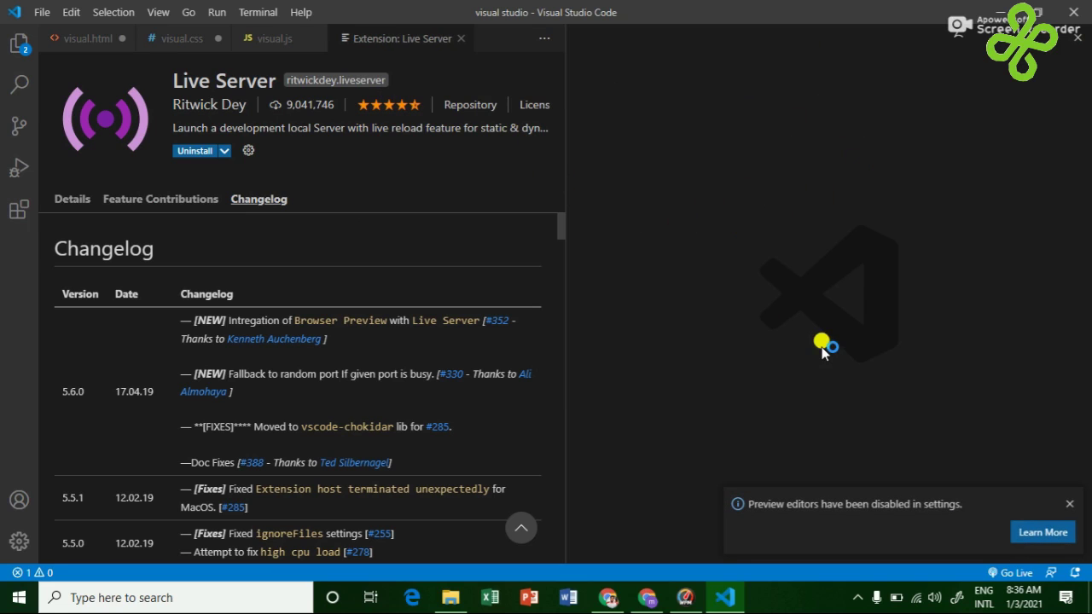
- Read the online documentation about preview mode, switch back to Visual Studio Code and close the empty editor group
left_click(1033, 533)
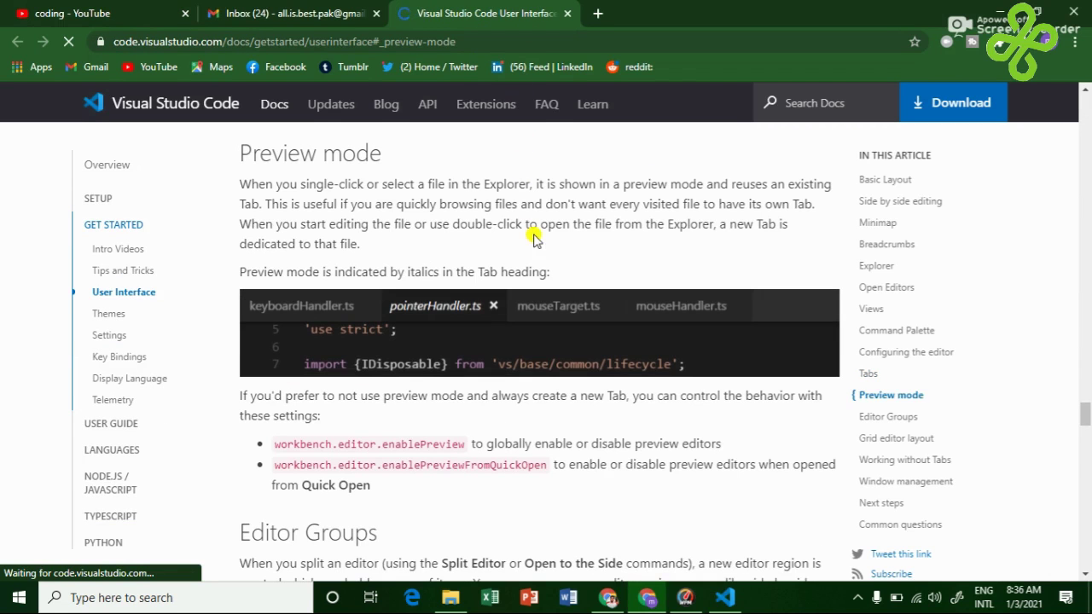
scroll(376, 224, "down", 10)
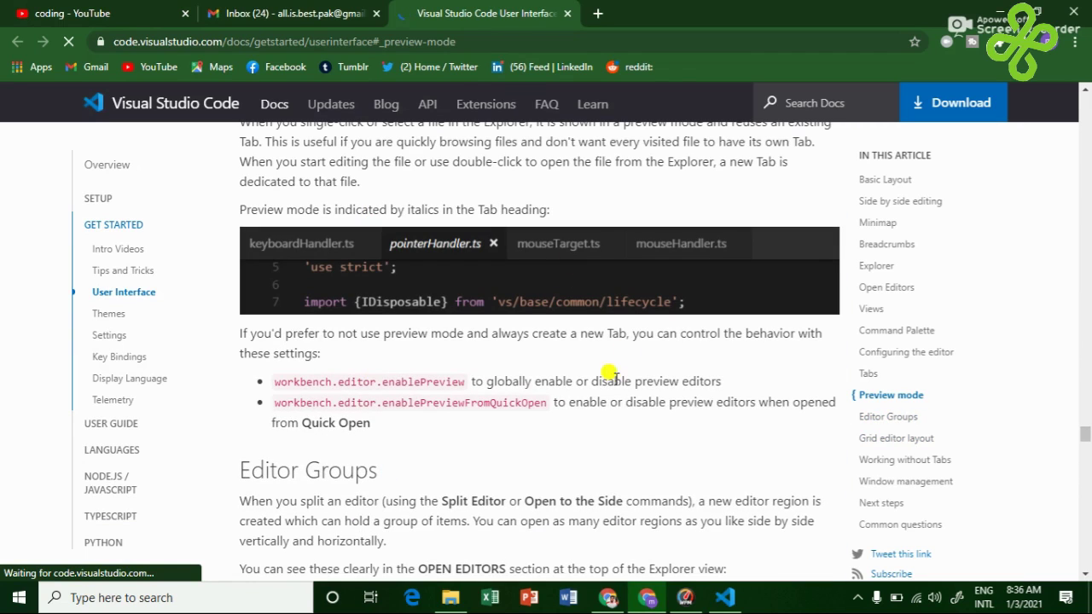
left_click(724, 597)
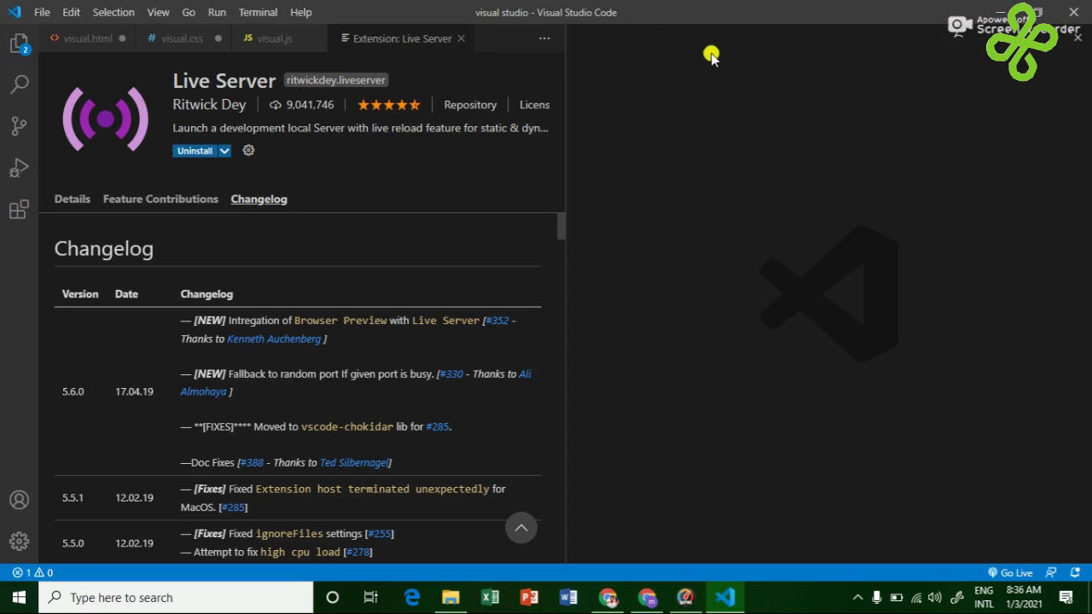
left_click(1076, 41)
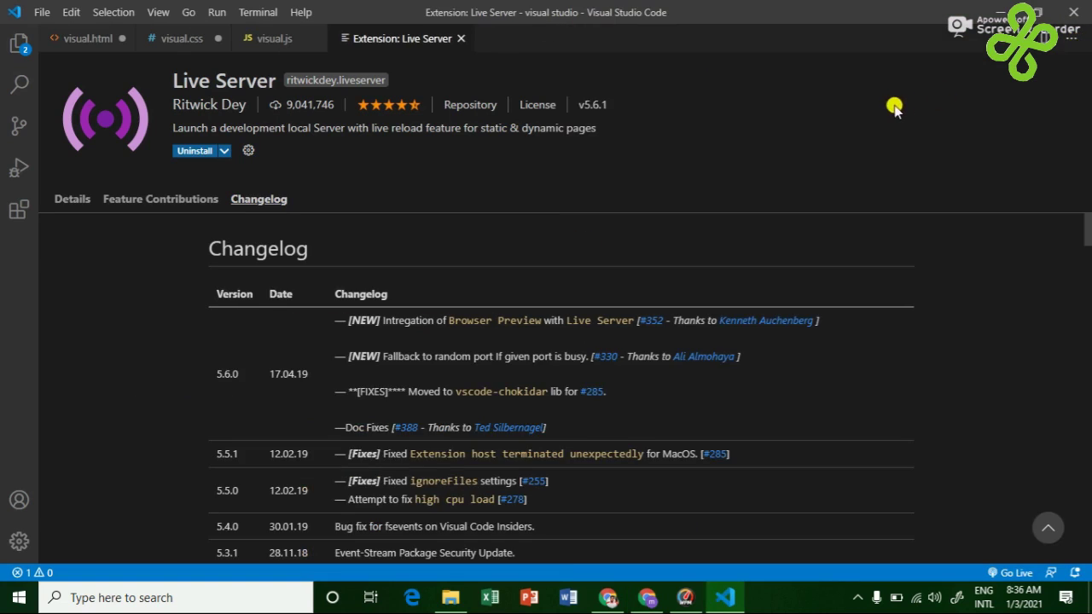
- Open the editor settings, search them for "live" and look through the matches
left_click(16, 544)
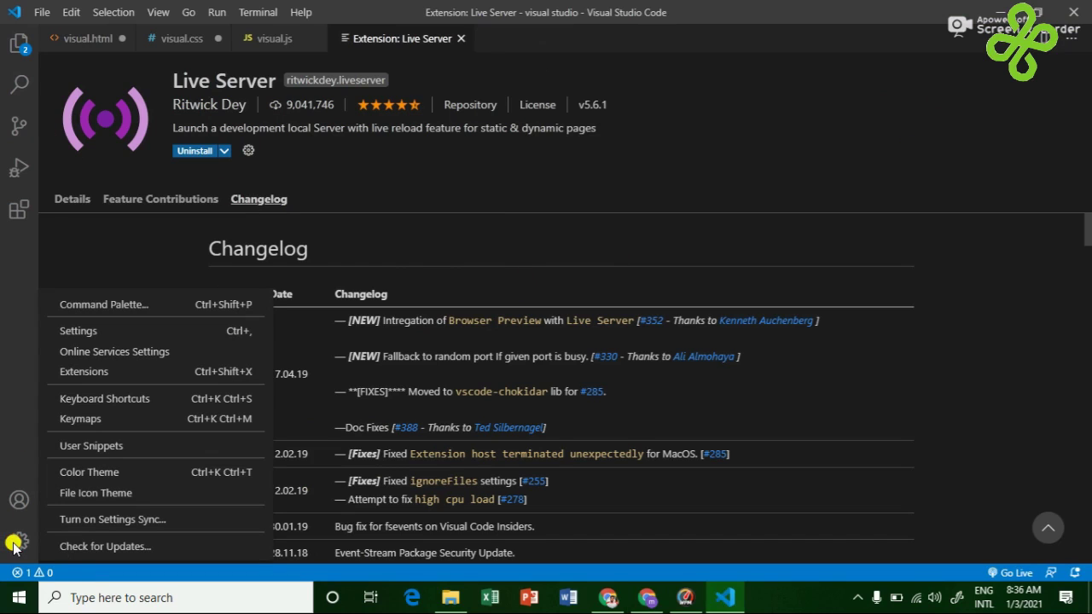
left_click(92, 334)
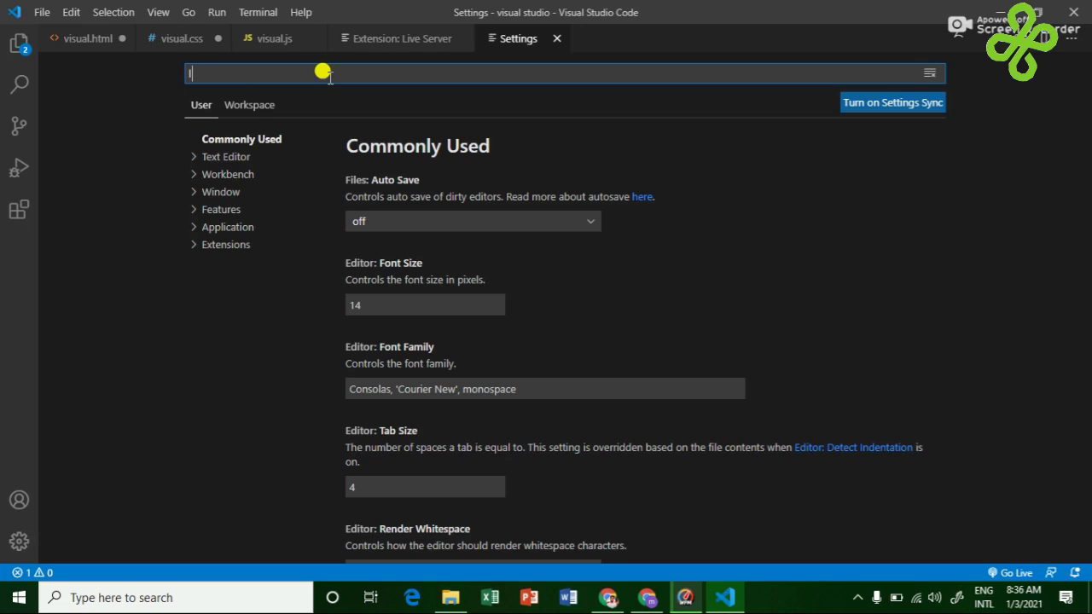
type("live")
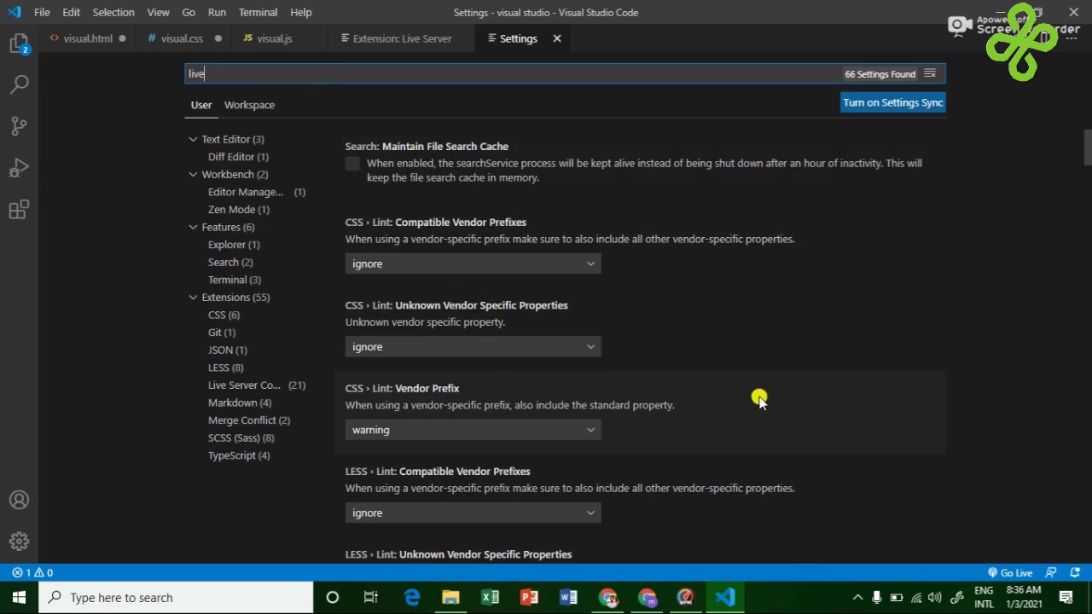
scroll(978, 412, "down", 5)
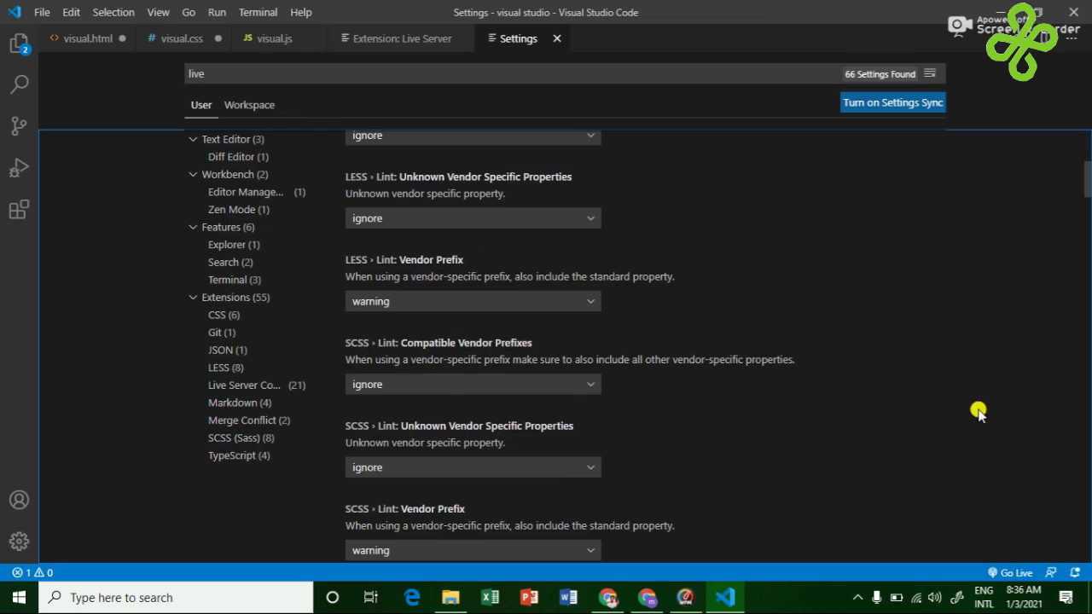
scroll(929, 392, "down", 2)
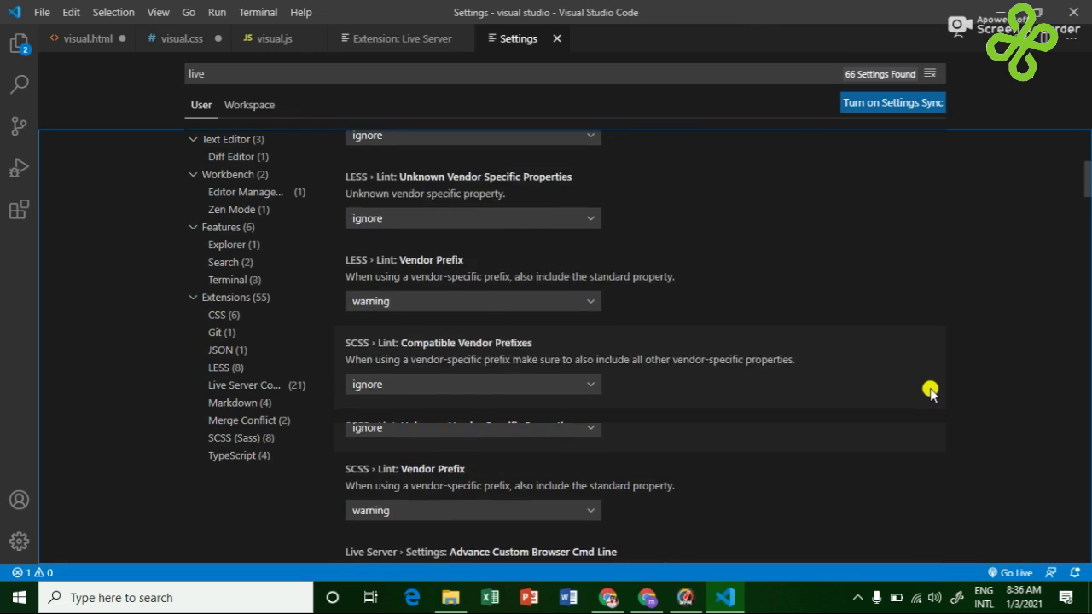
- Filter the found settings to the Live Server extension and examine its browser, debugging and message options
left_click(216, 142)
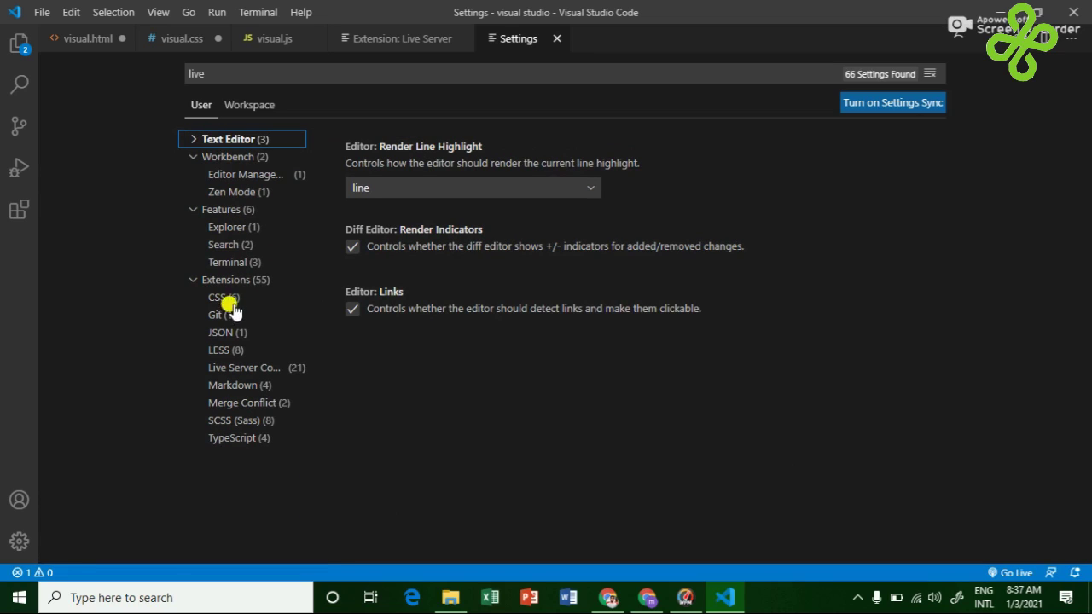
left_click(237, 367)
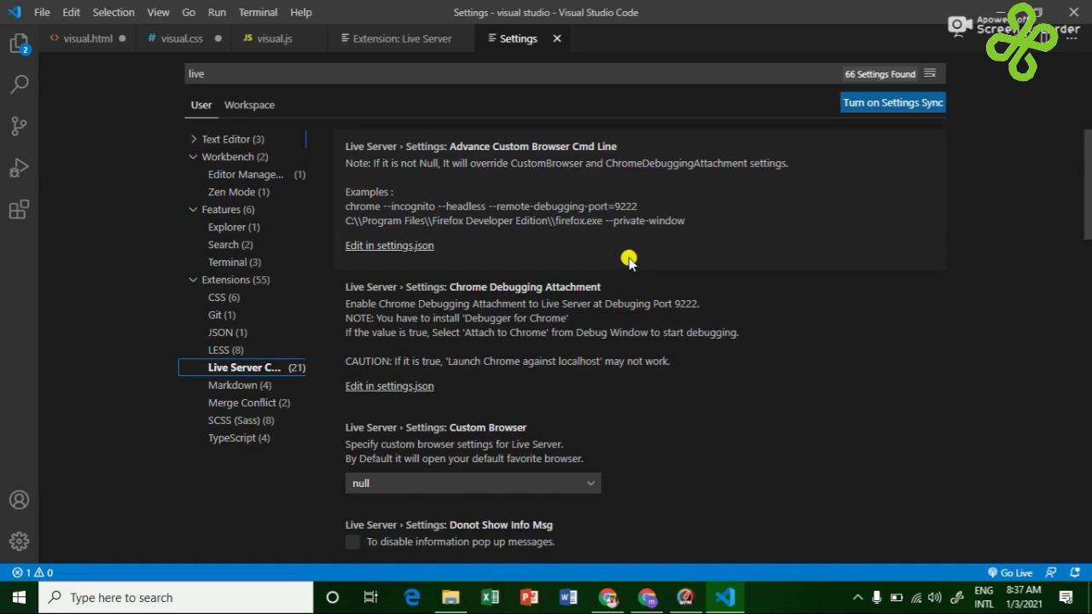
scroll(629, 262, "down", 1)
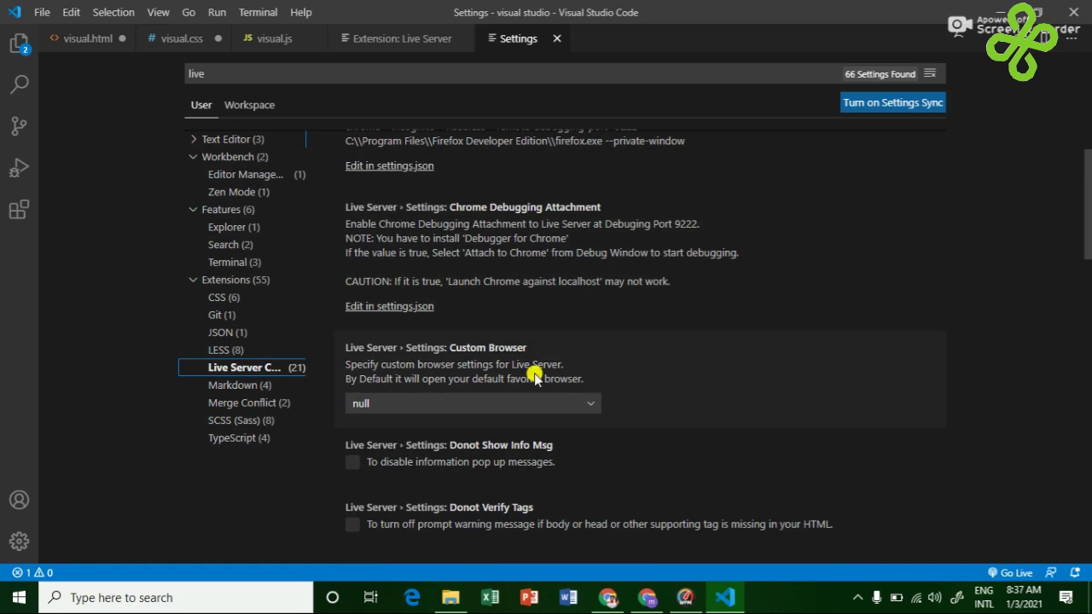
scroll(463, 453, "down", 1)
scroll(463, 456, "up", 1)
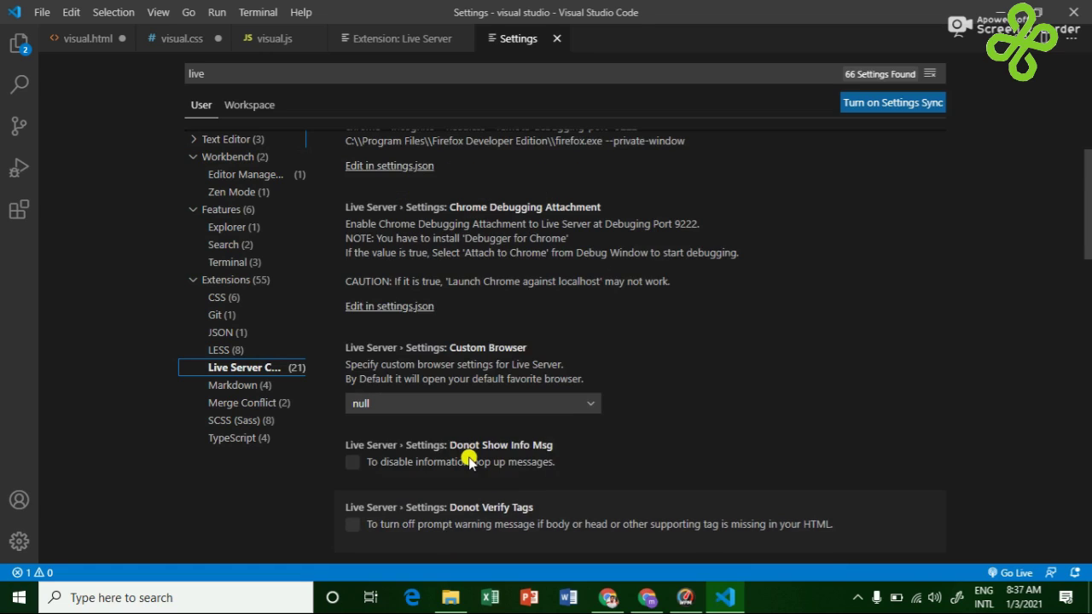
scroll(469, 459, "down", 2)
scroll(364, 427, "up", 3)
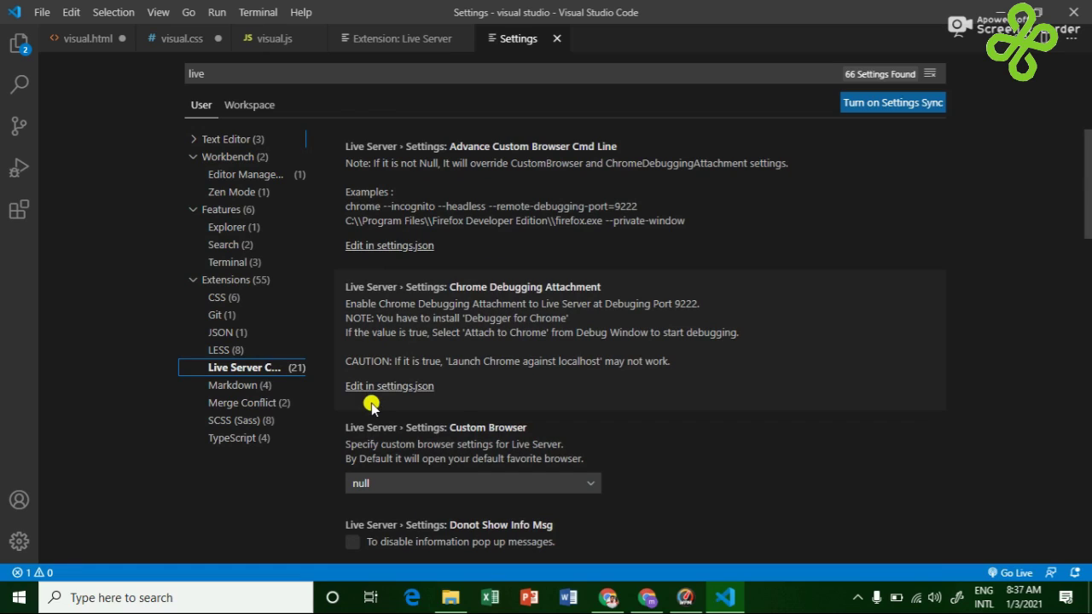
- Examine the TypeScript and Text Editor settings, including the choices for Render Line Highlight
left_click(239, 441)
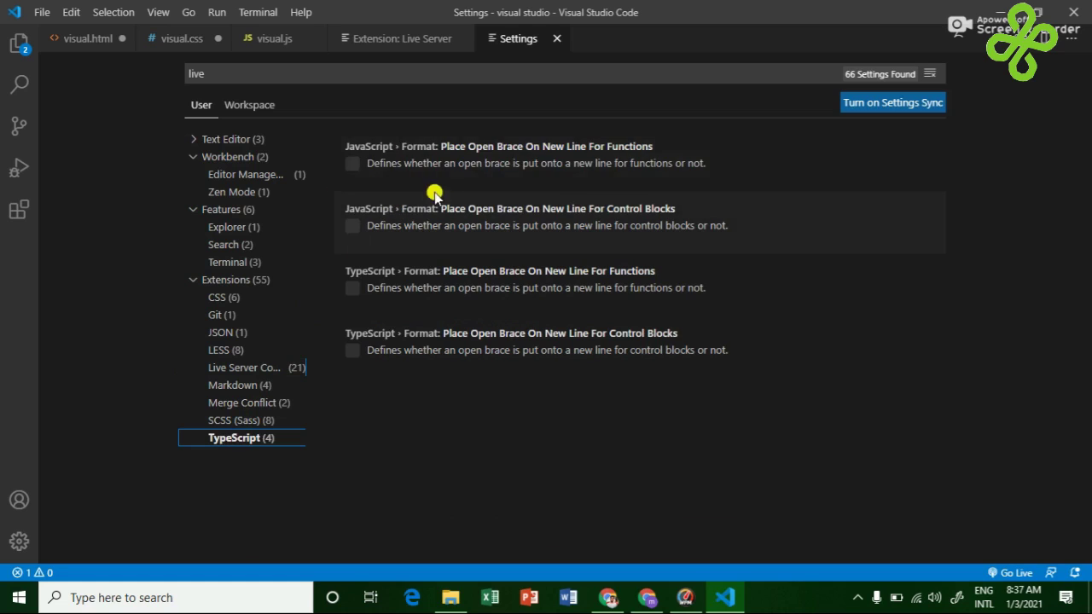
left_click(203, 141)
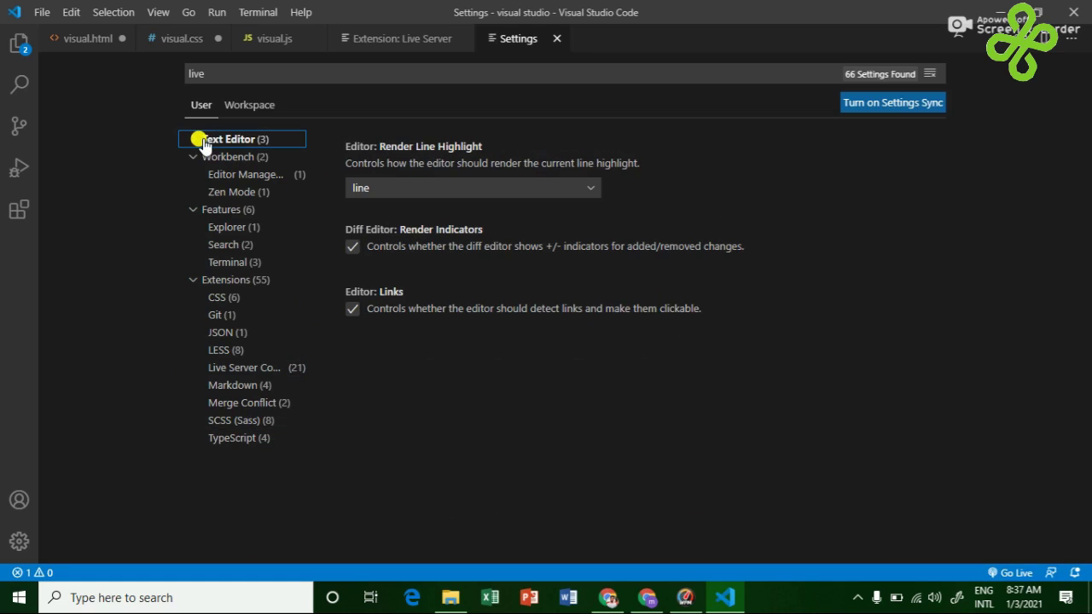
left_click(481, 195)
left_click(548, 188)
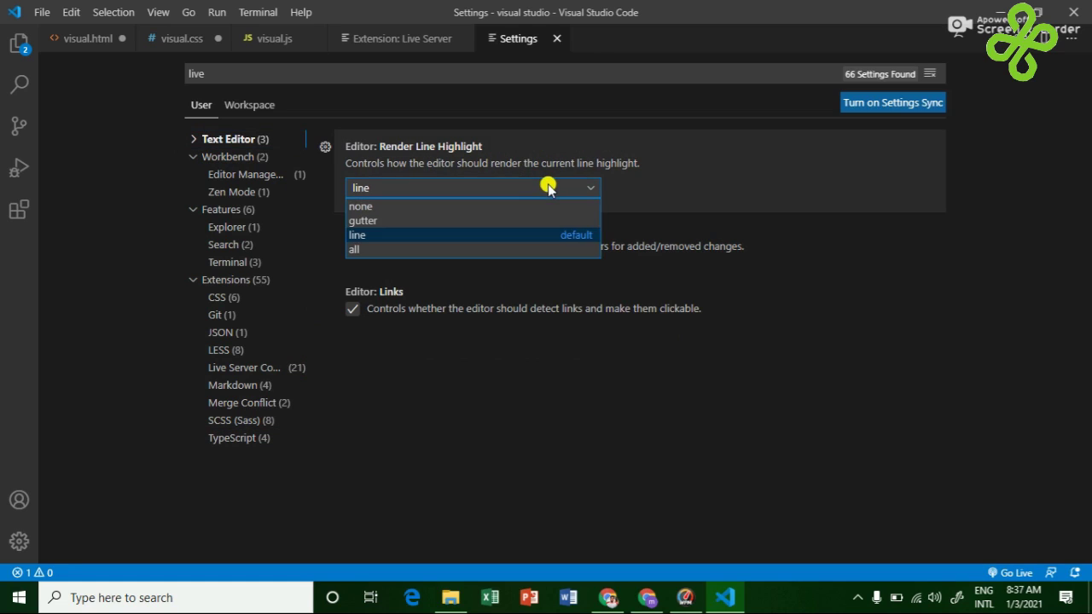
left_click(604, 351)
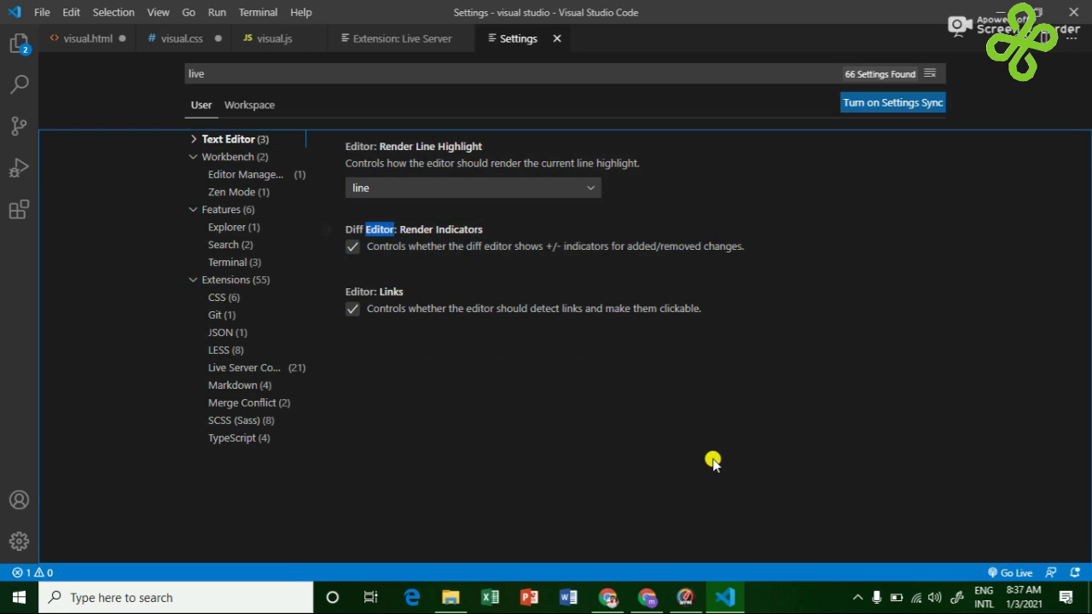
- Choose right as the Open Positioning for editors in the Workbench's Editor Management settings
left_click(248, 178)
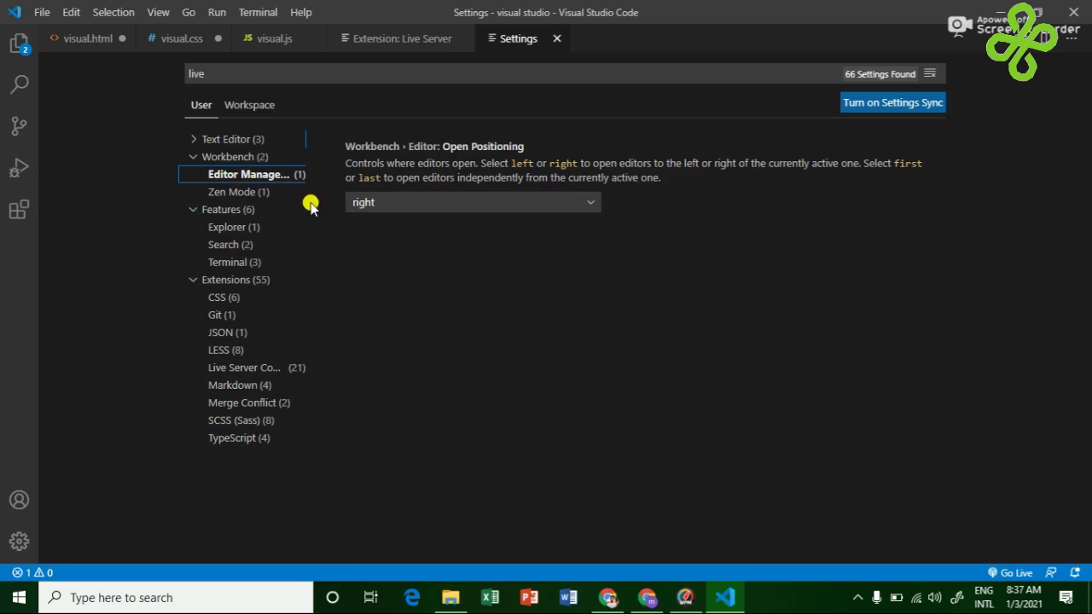
left_click(572, 203)
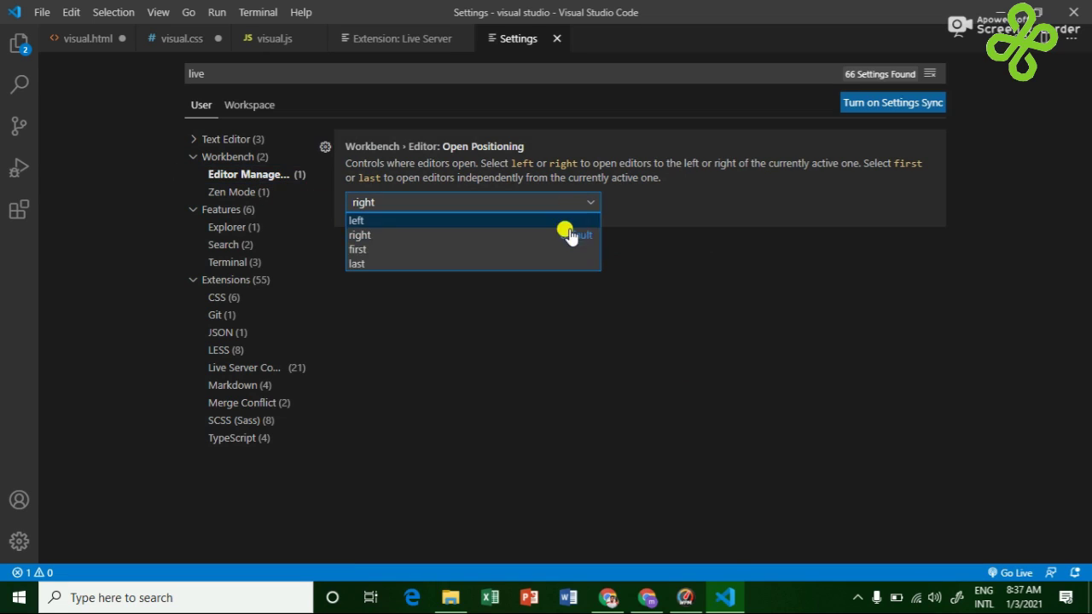
left_click(569, 235)
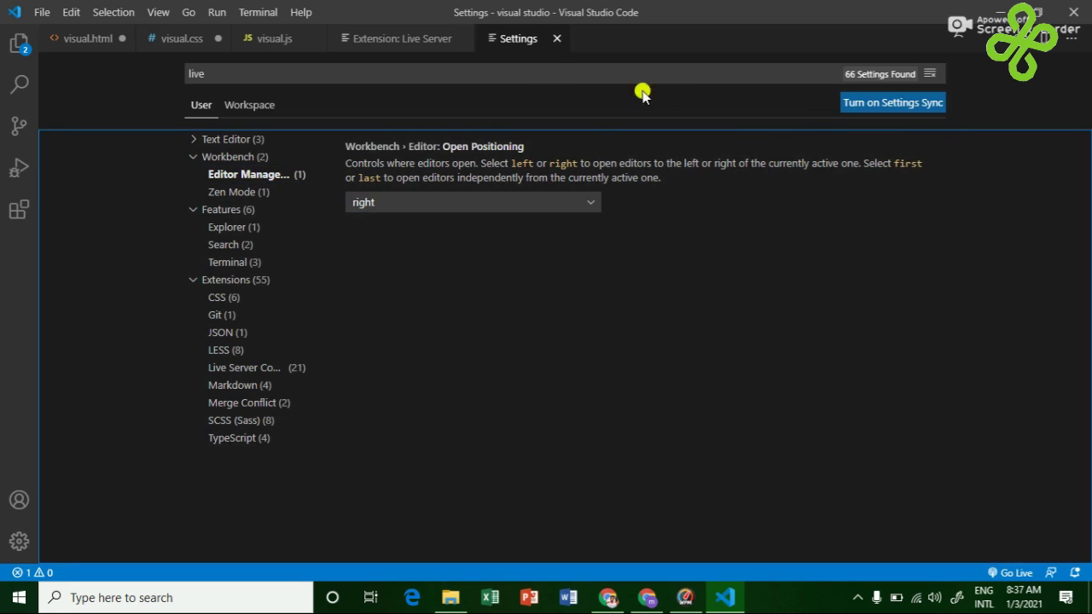
- Close the settings and review the Live Server details page, from the start/stop instructions to the version notes
left_click(556, 39)
left_click(453, 39)
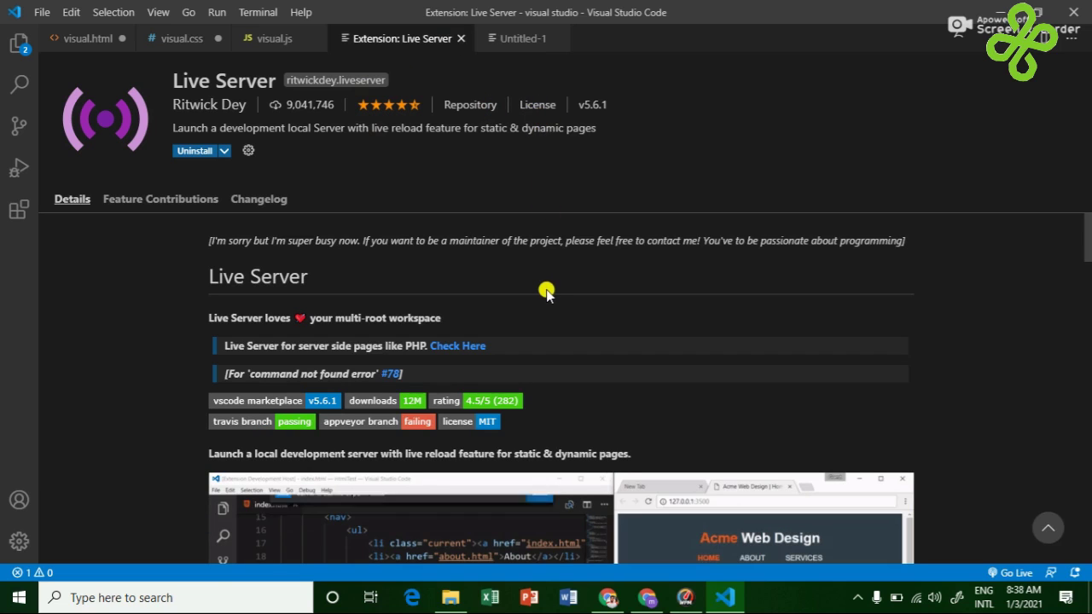
scroll(546, 290, "down", 2)
scroll(544, 293, "down", 10)
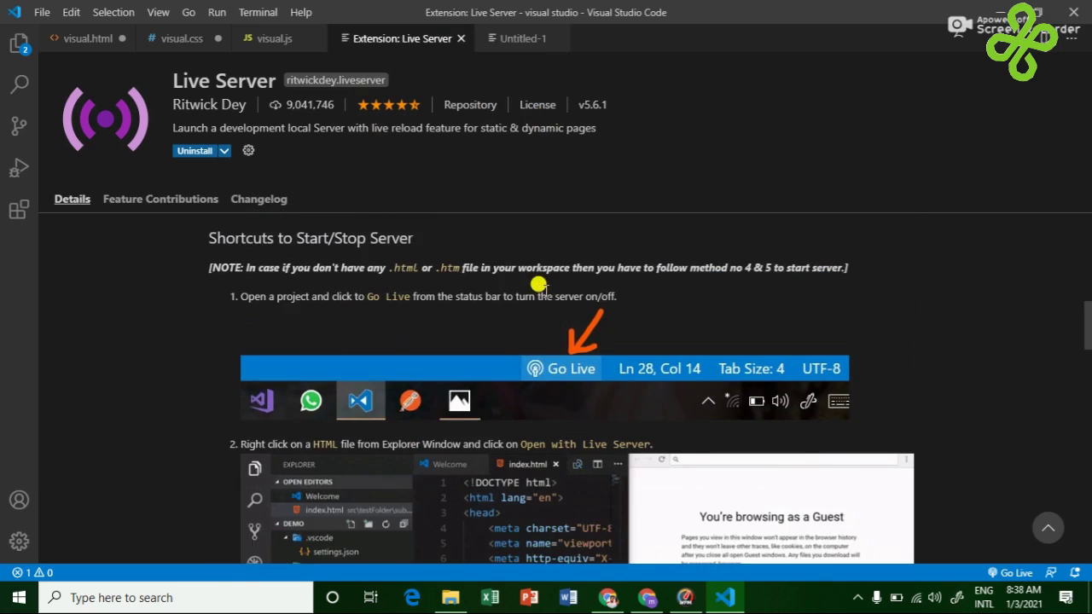
scroll(544, 292, "down", 10)
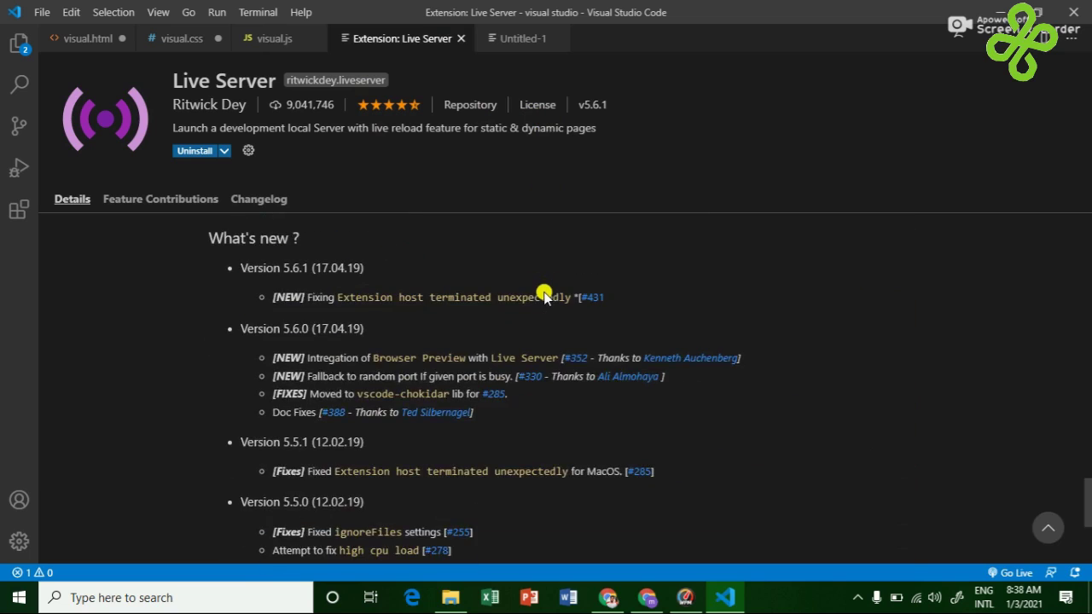
scroll(541, 290, "up", 15)
- Minimize the code editor and close the browser window with the preview mode documentation
left_click(1001, 10)
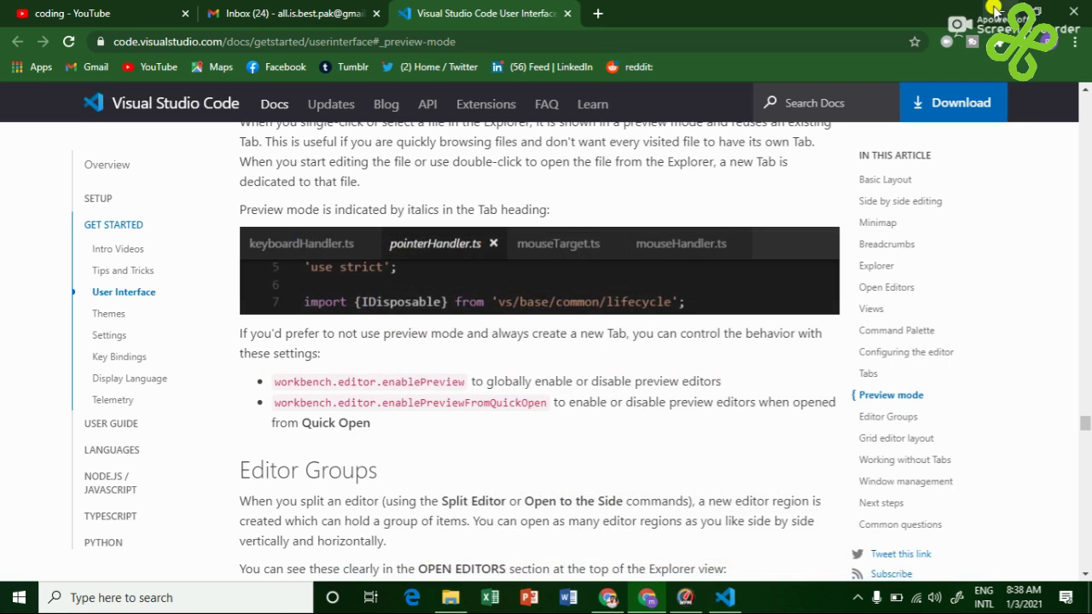
left_click(1073, 9)
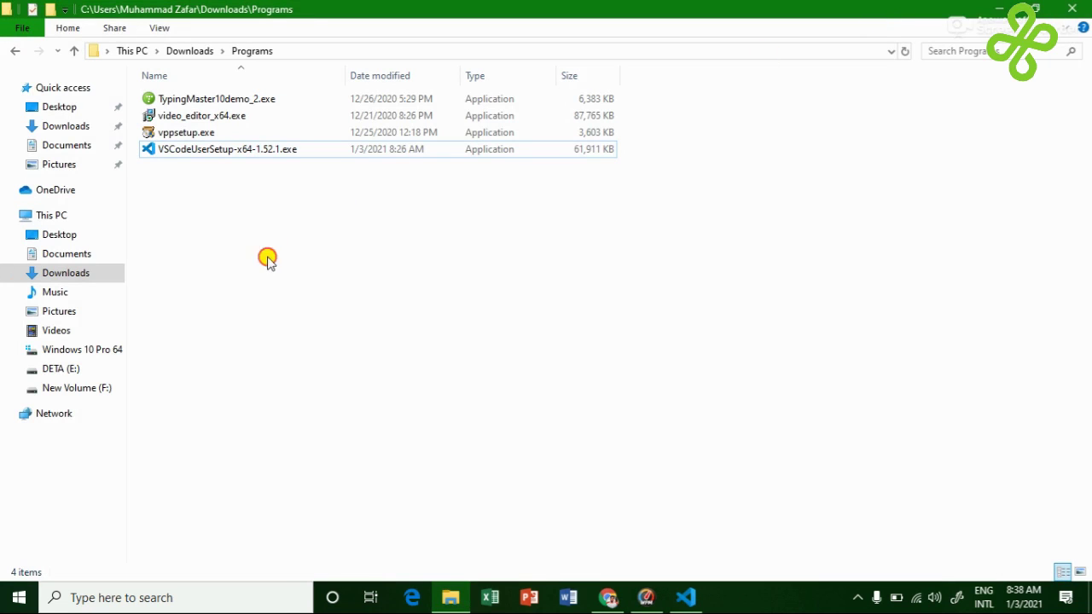
- Look through the New Volume (F:) drive in File Explorer and switch back to Visual Studio Code
left_click(94, 388)
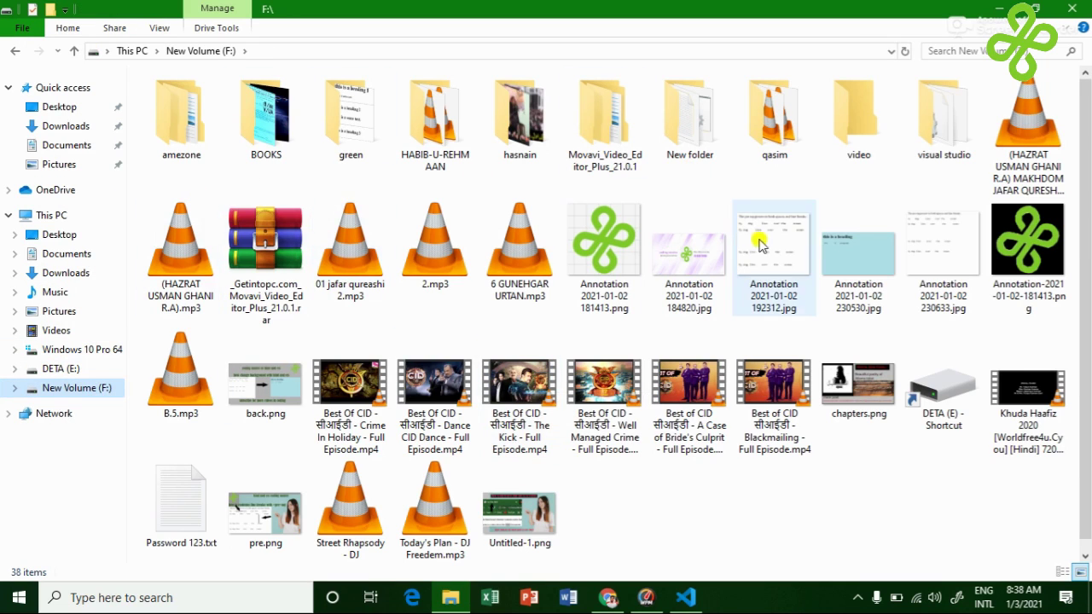
scroll(265, 175, "down", 1)
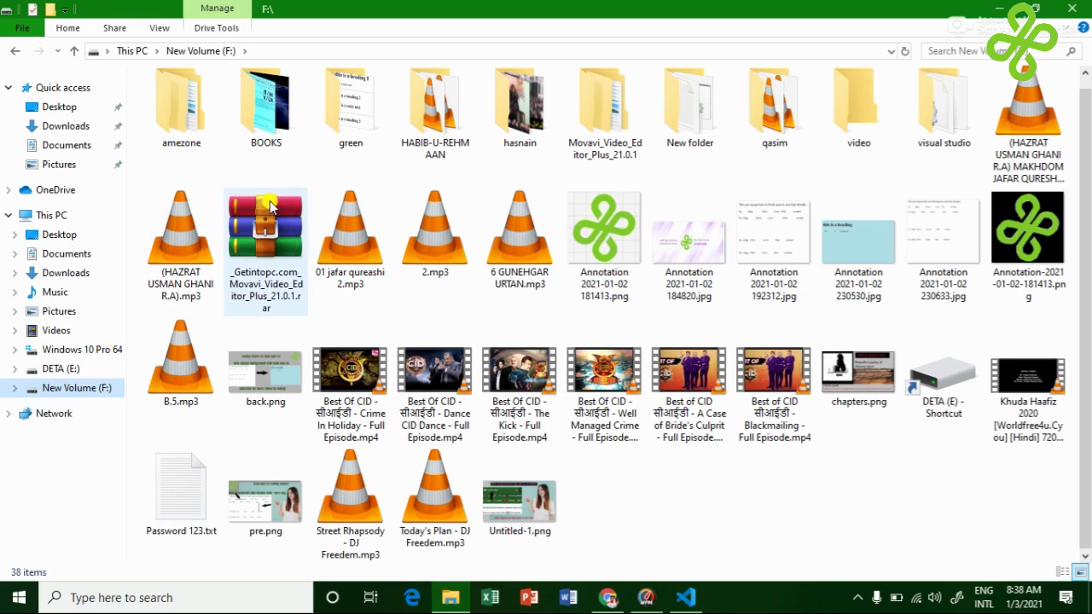
left_click(685, 597)
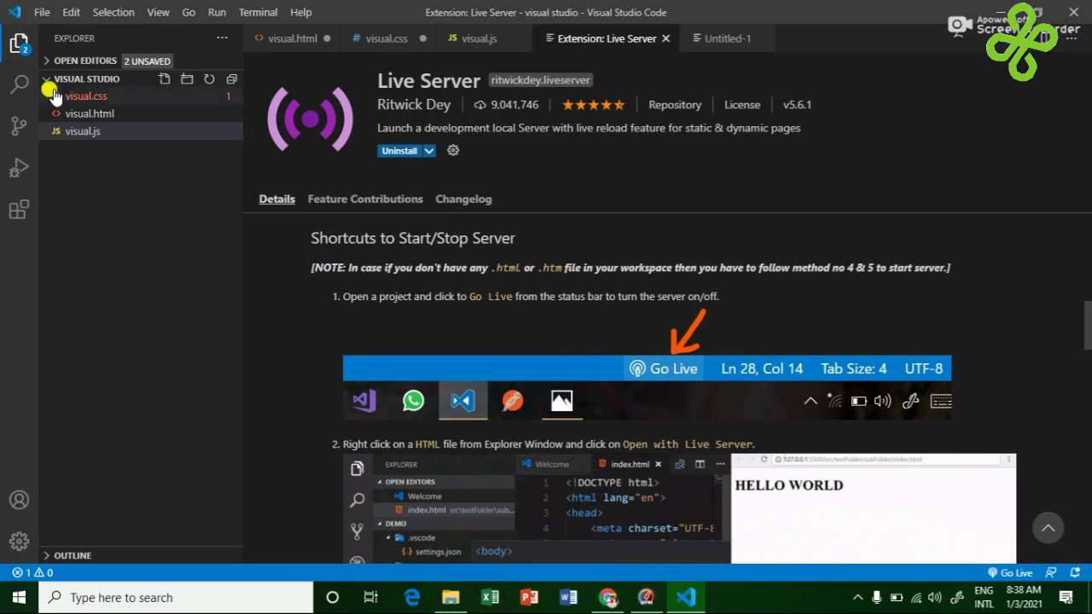
- Expand the list of open editors in the Explorer and save all unsaved files
left_click(84, 64)
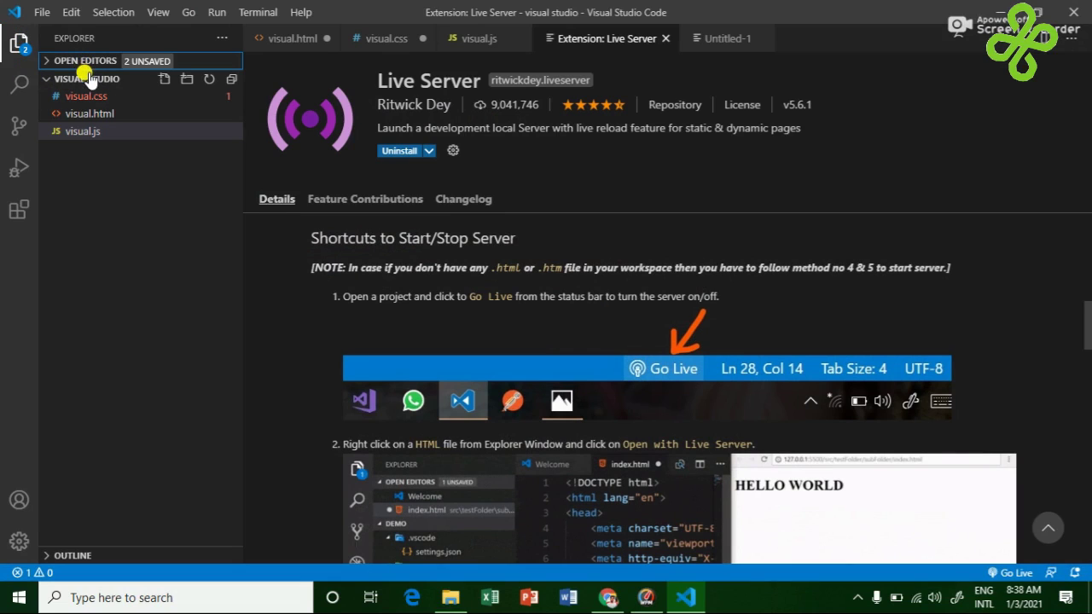
left_click(187, 79)
left_click(210, 81)
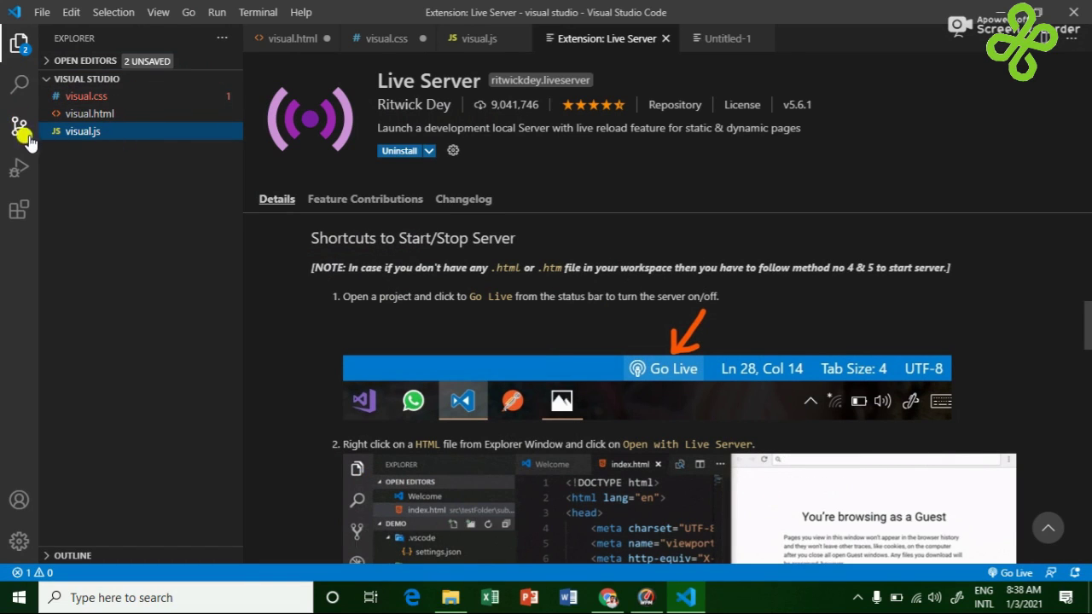
left_click(52, 57)
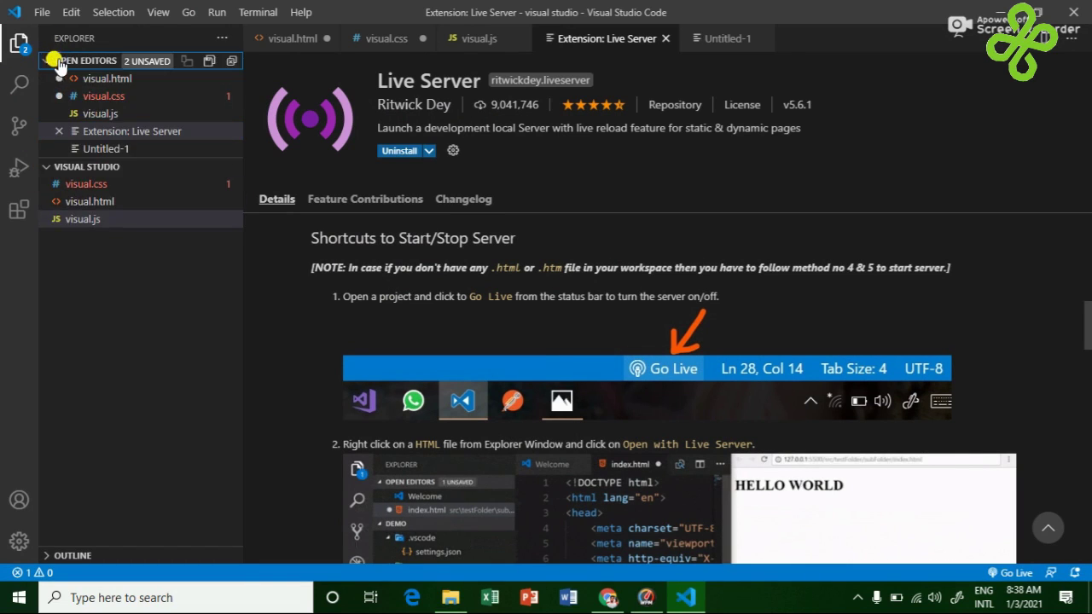
left_click(155, 66)
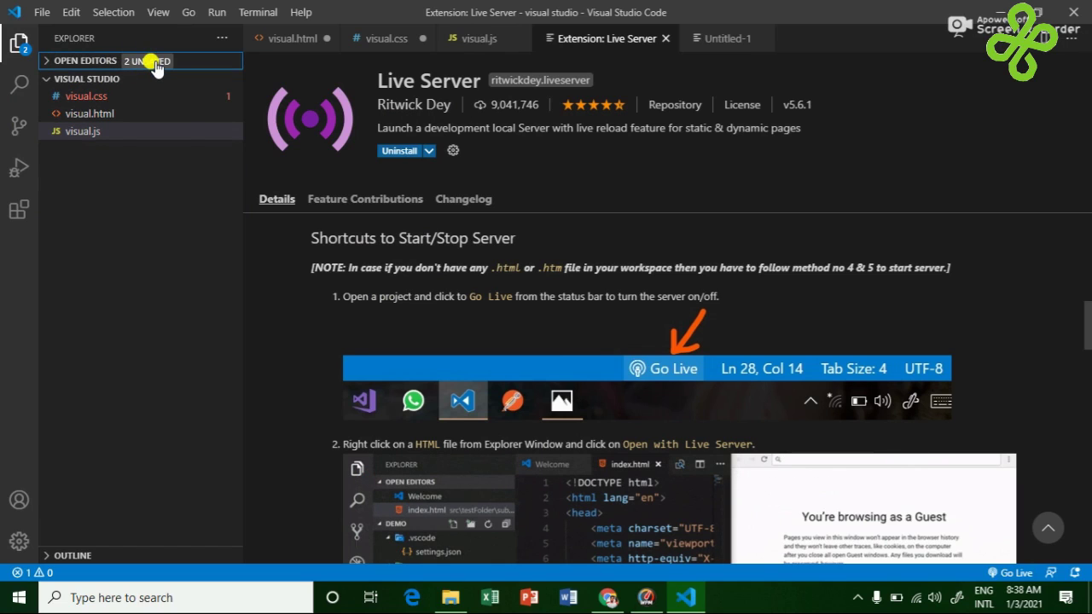
left_click(150, 61)
left_click(209, 64)
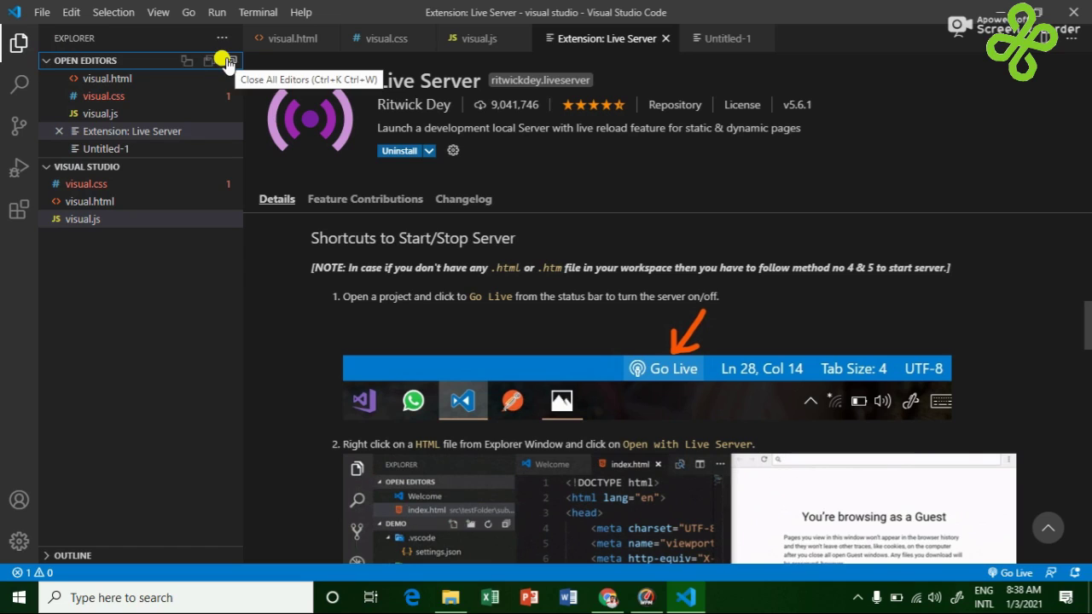
- Switch to visual.html, return to the Live Server page, and close the Untitled-1 editor
left_click(109, 81)
left_click(110, 81)
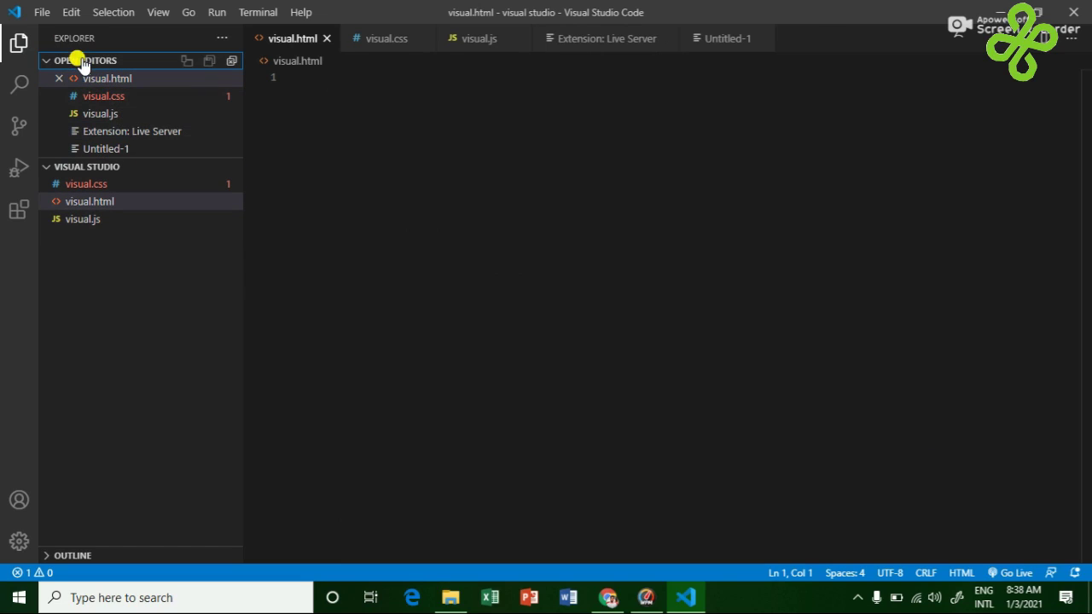
left_click(140, 134)
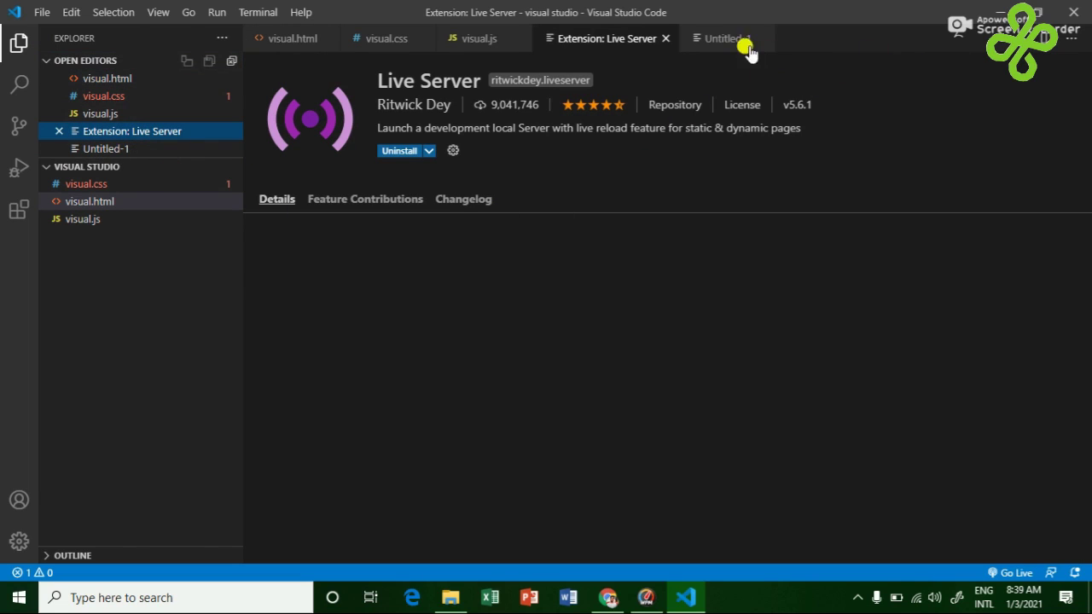
left_click(716, 39)
left_click(760, 40)
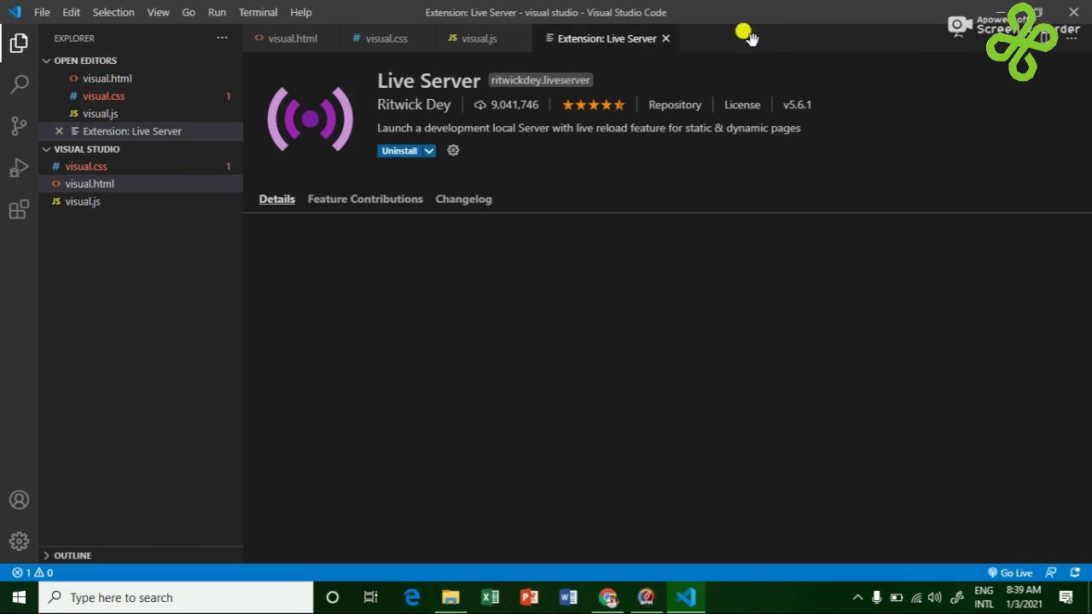
- Start debugging visual.js in Chrome to generate a launch.json configuration, and look over the generated file
left_click(490, 48)
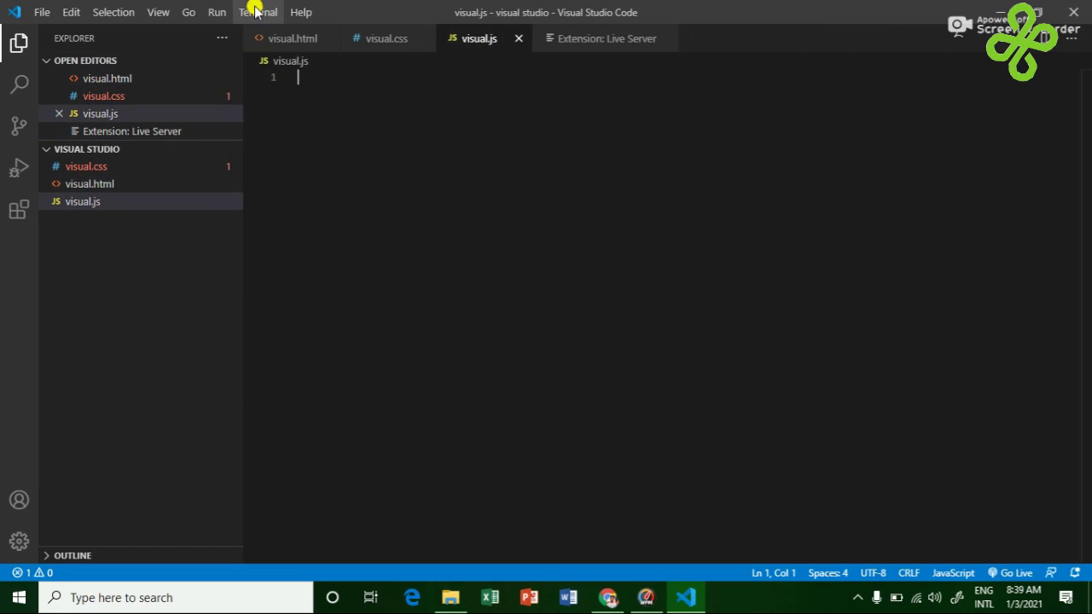
left_click(218, 12)
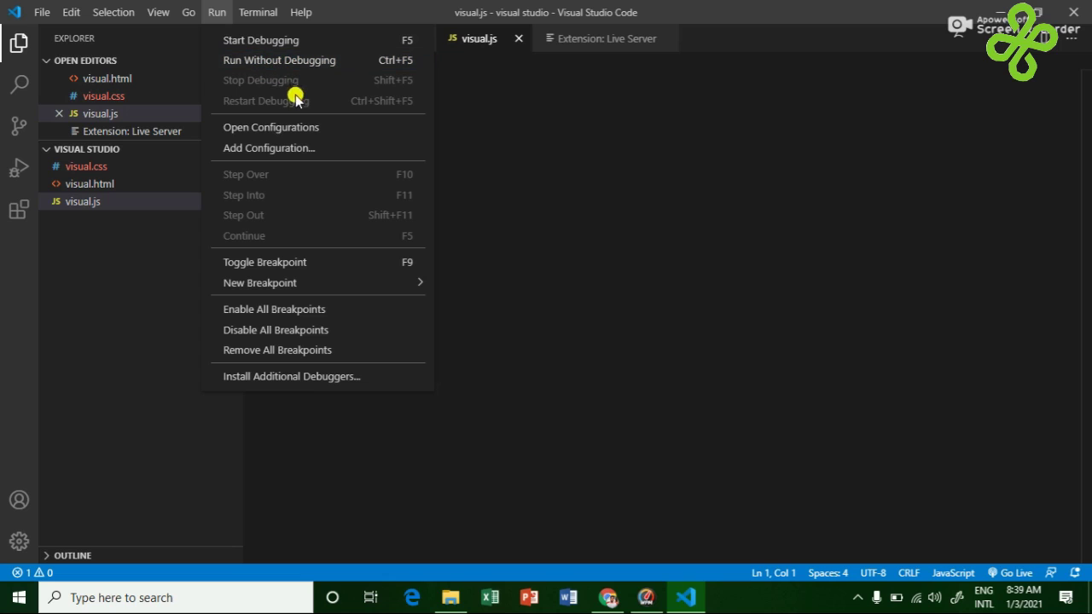
left_click(311, 40)
left_click(338, 65)
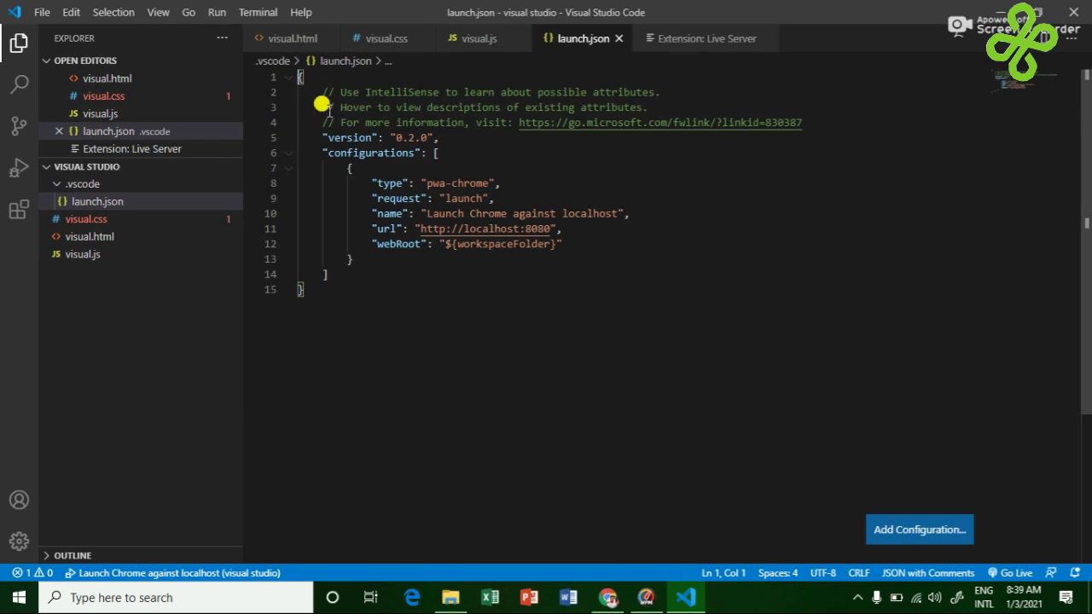
left_click(657, 41)
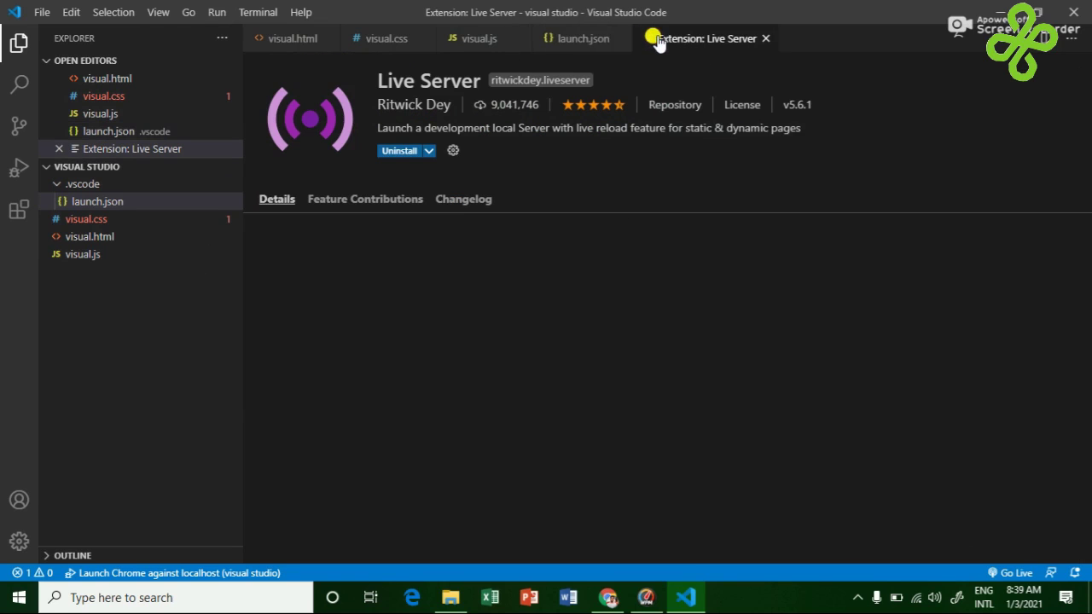
left_click(565, 44)
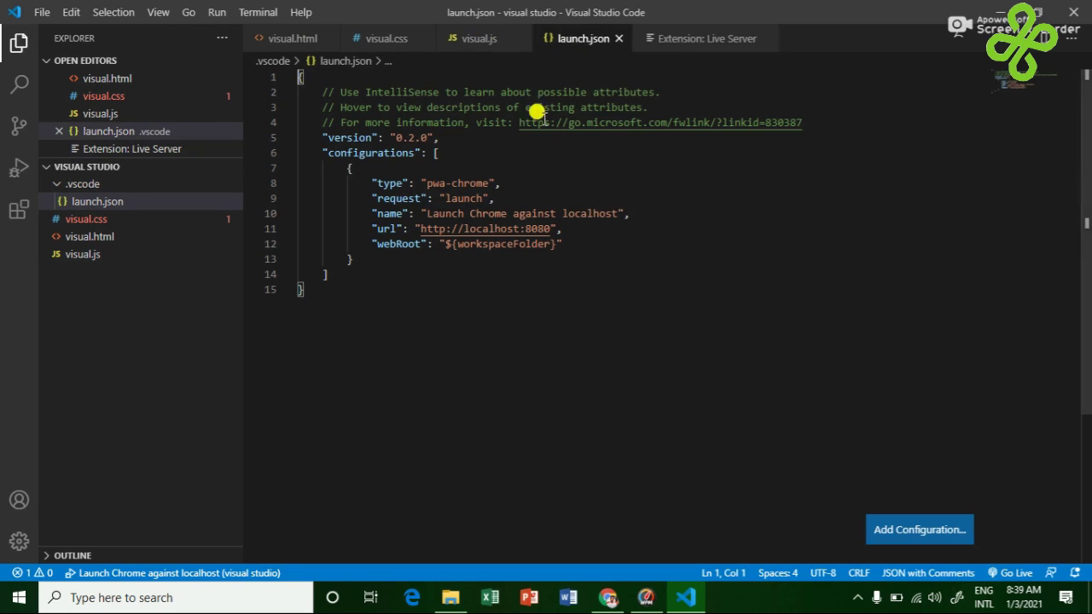
scroll(538, 220, "down", 1)
scroll(533, 215, "up", 1)
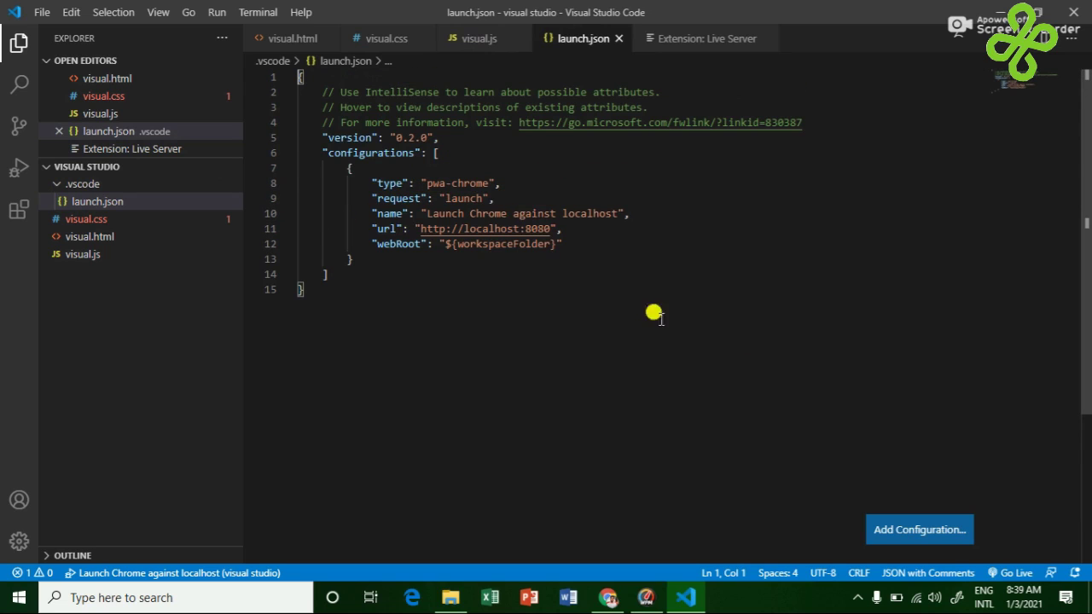
- Try adding another configuration to launch.json, and close the file without saving the changes
left_click(917, 533)
left_click(653, 451)
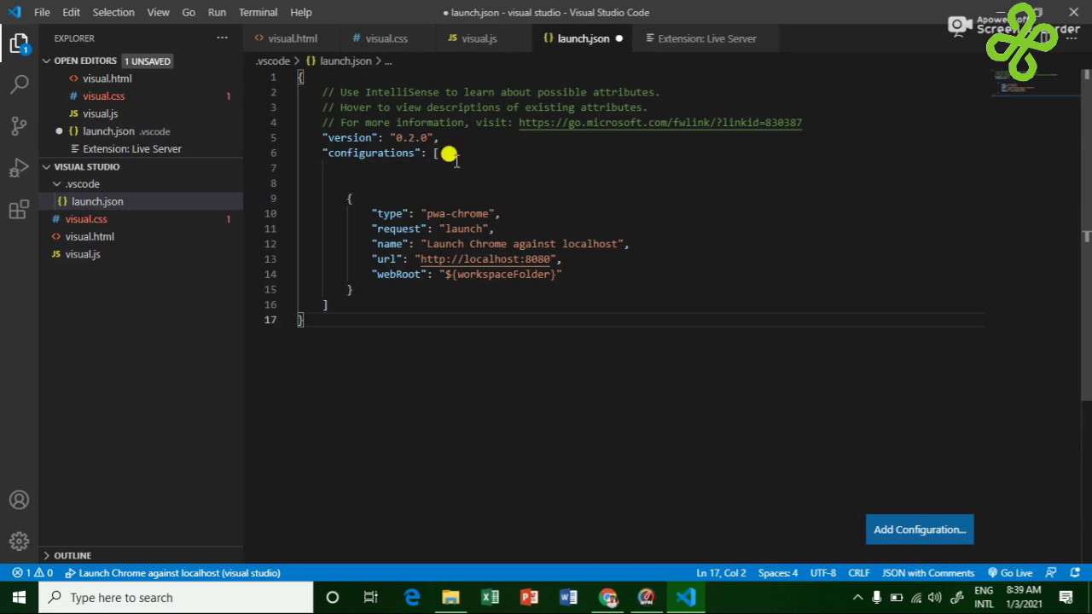
left_click(473, 43)
left_click(593, 43)
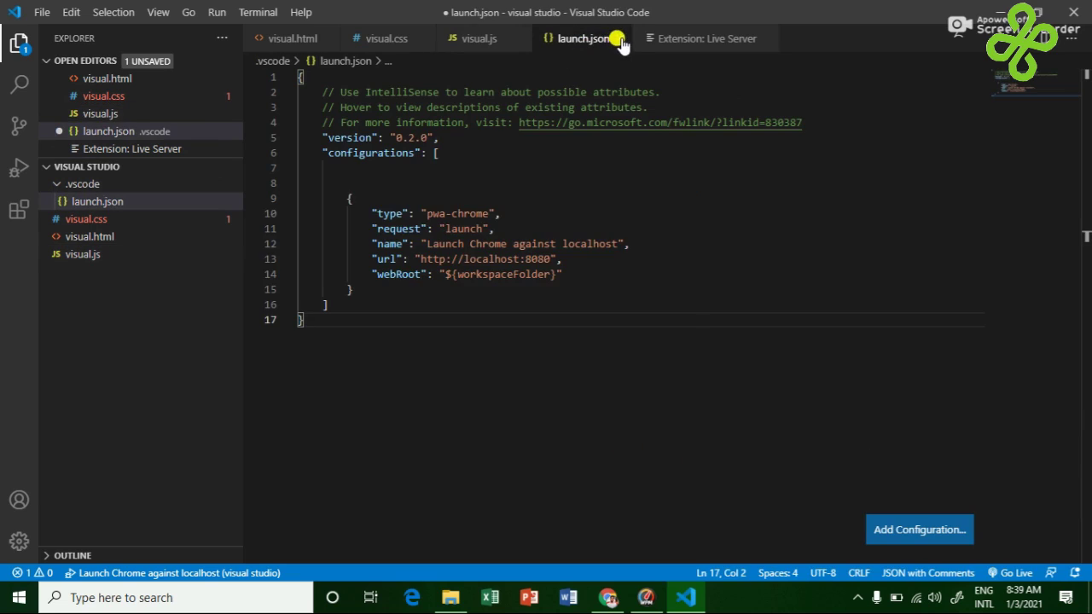
left_click(619, 39)
left_click(585, 315)
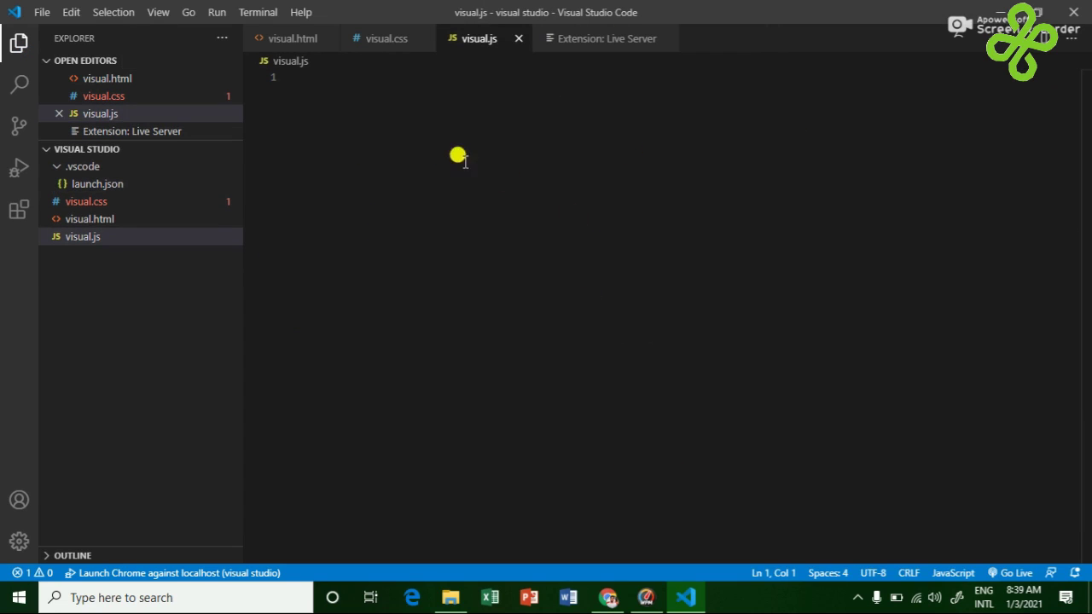
- Show the opened editors from the Live Server page and pick Extension: Live Server from the list
left_click(576, 43)
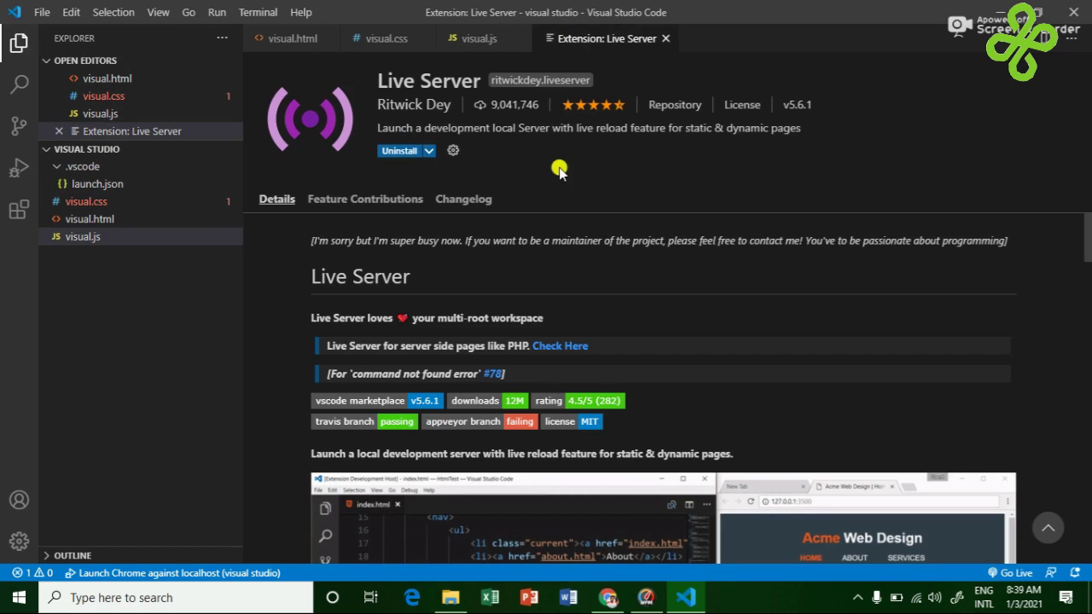
left_click(1069, 38)
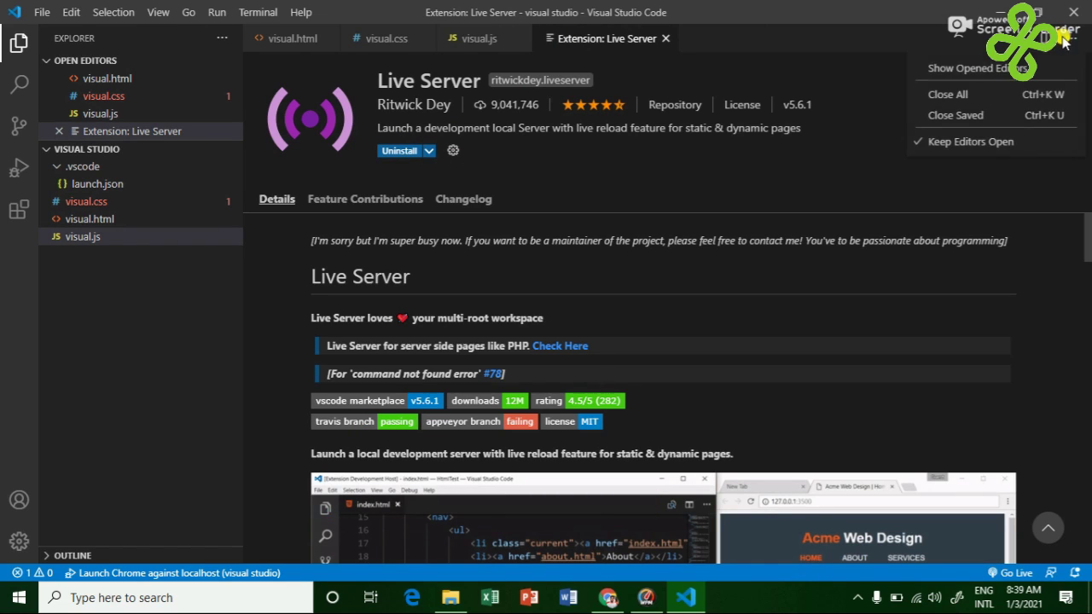
left_click(988, 68)
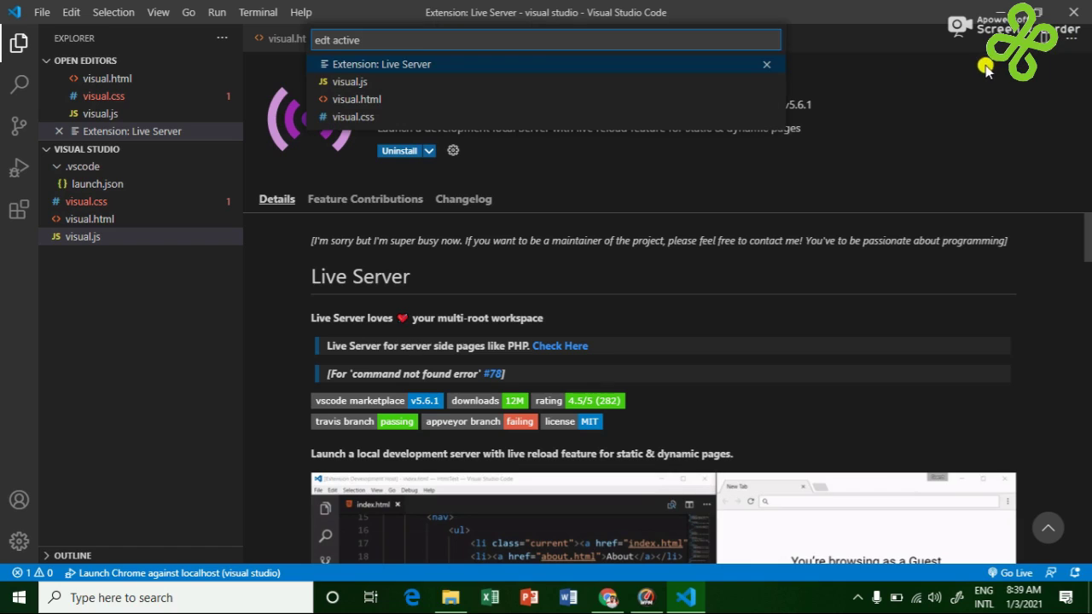
left_click(418, 66)
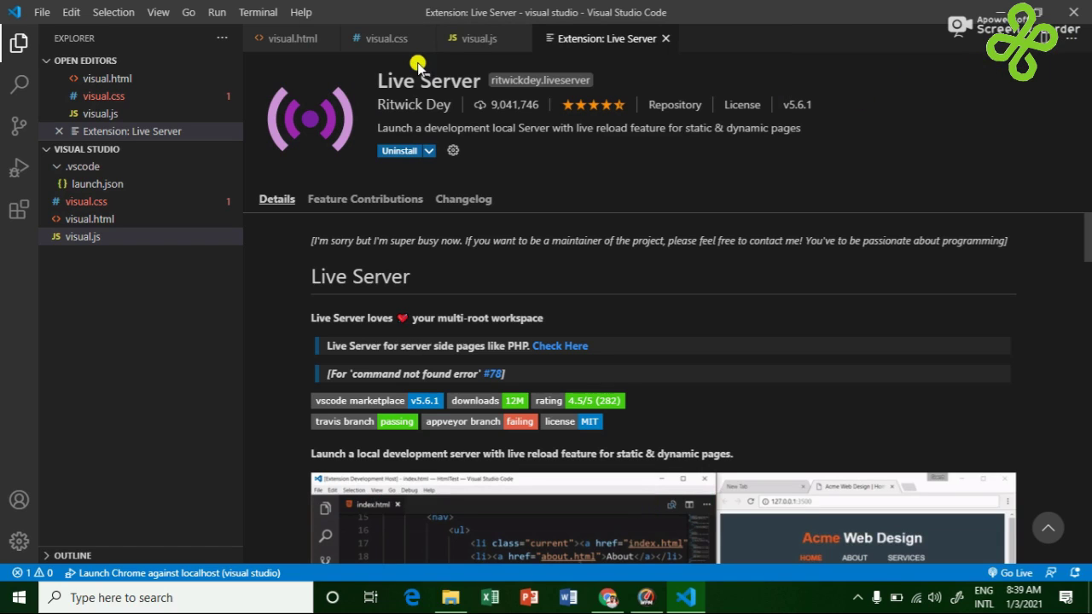
- Split the editor into two side-by-side groups and turn off Keep Editors Open in the first group
left_click(1069, 39)
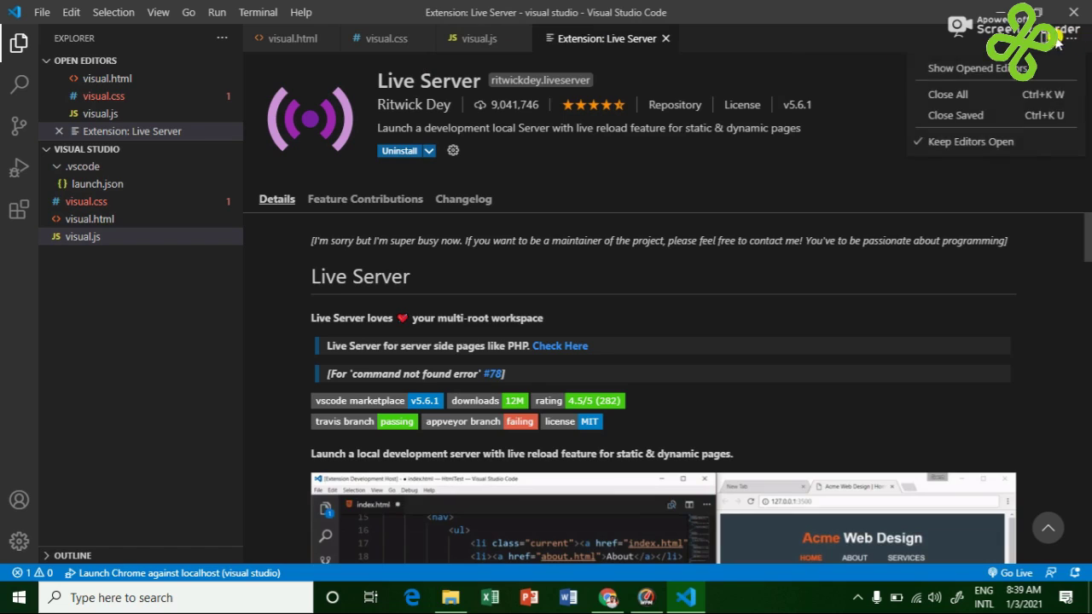
left_click(1045, 38)
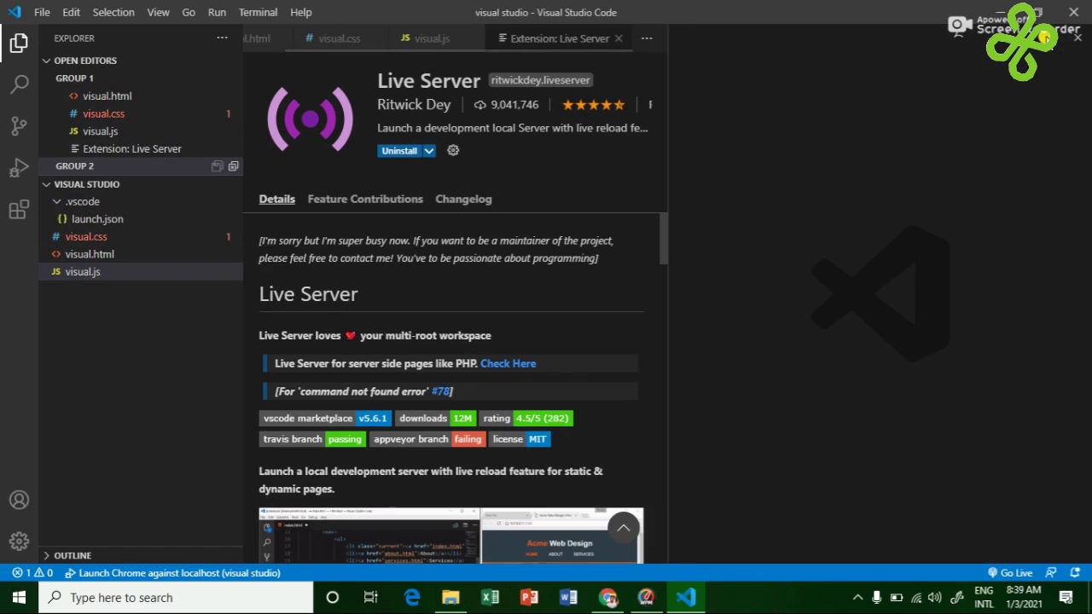
left_click(646, 38)
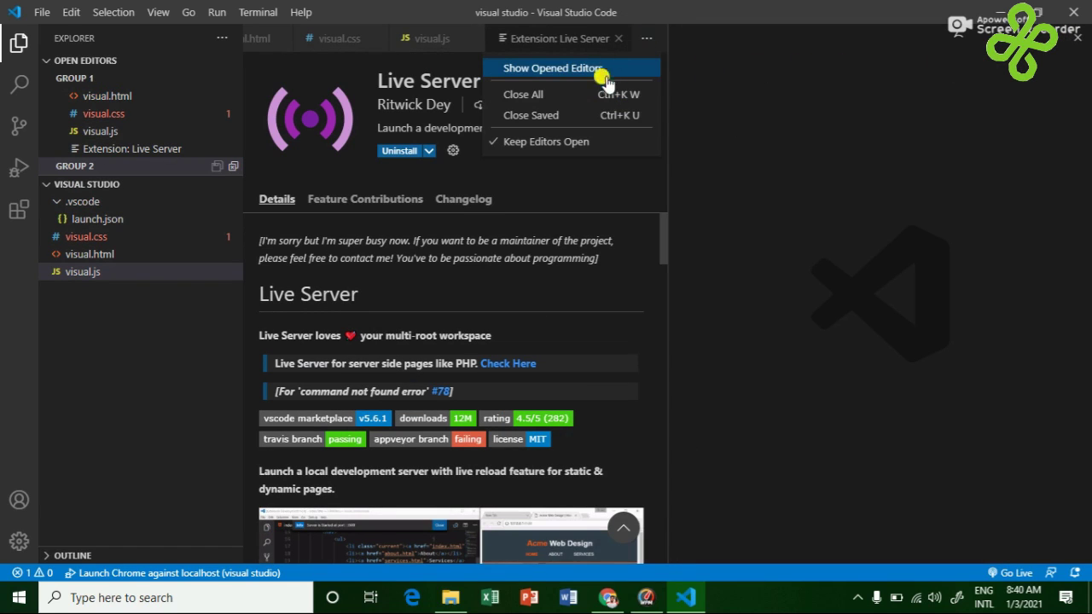
left_click(603, 141)
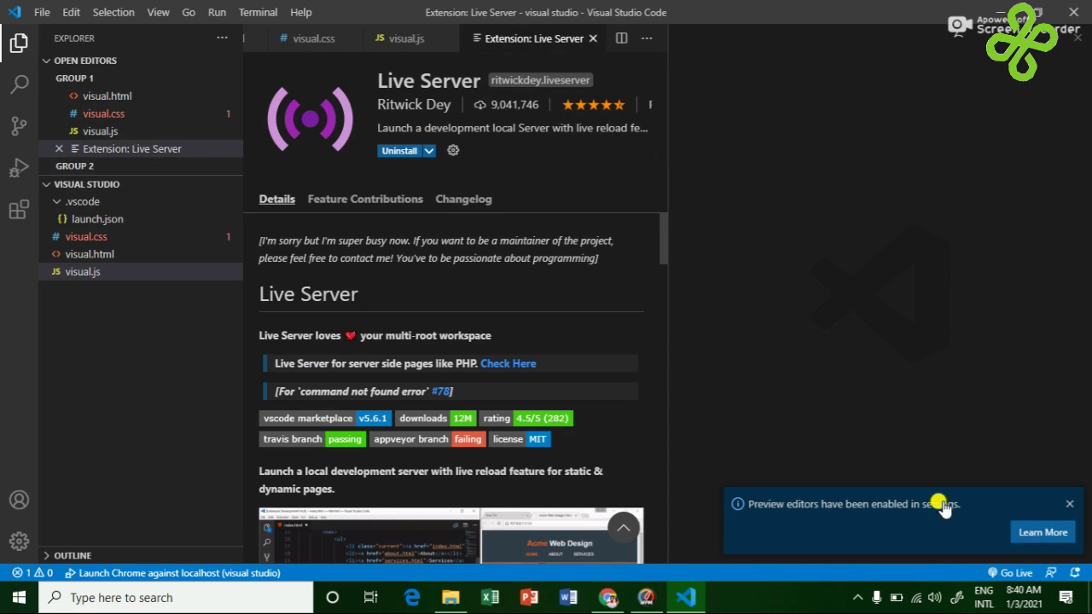
- Open the preview editors documentation in the browser, read from Preview mode through Grid editor layout, and return to Visual Studio Code
left_click(1042, 531)
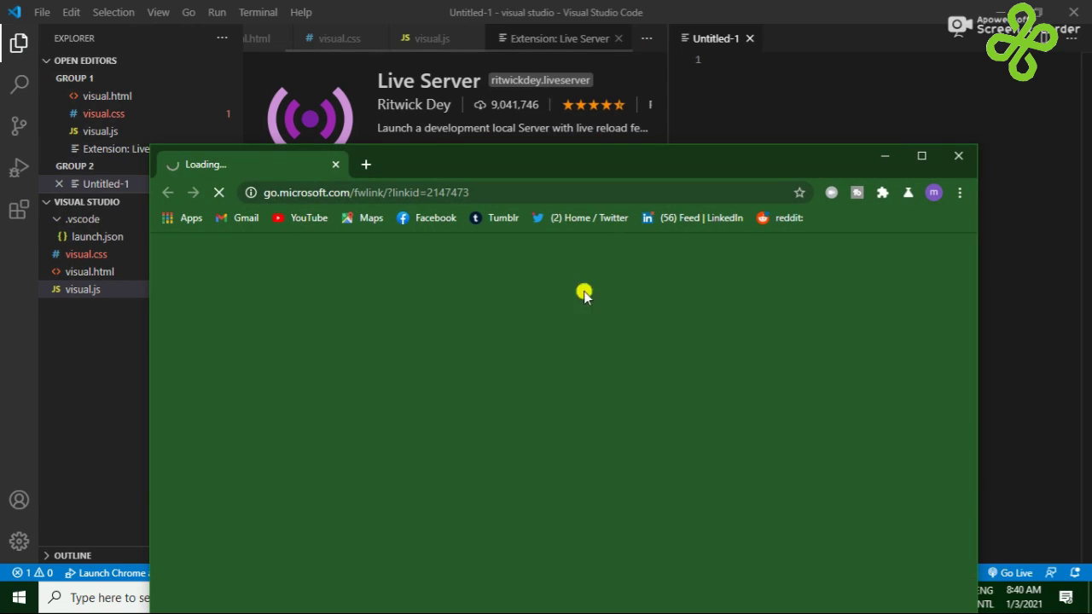
left_click(925, 159)
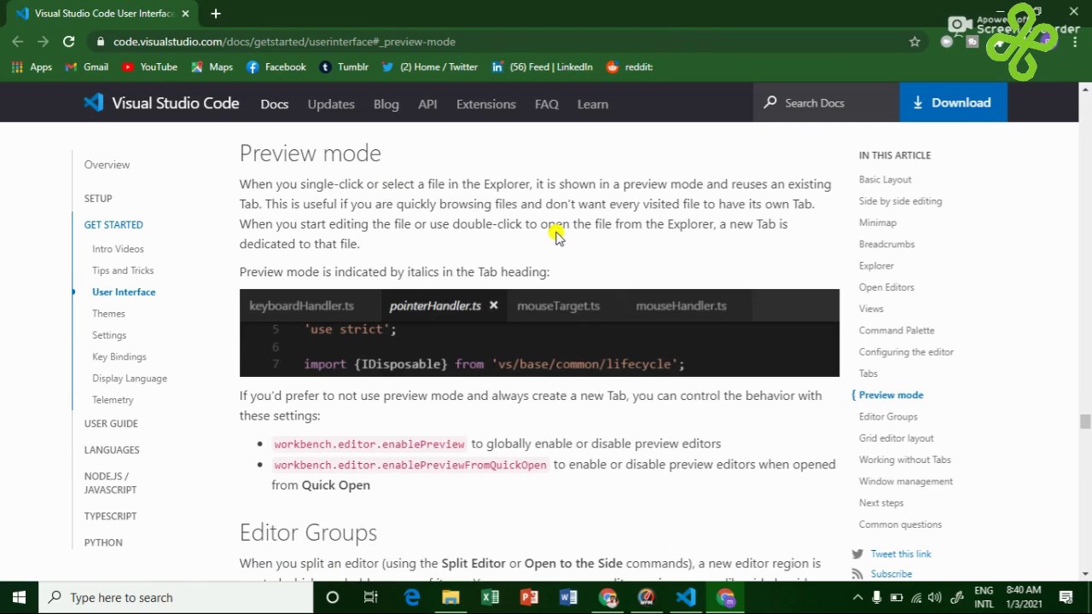
scroll(555, 236, "down", 10)
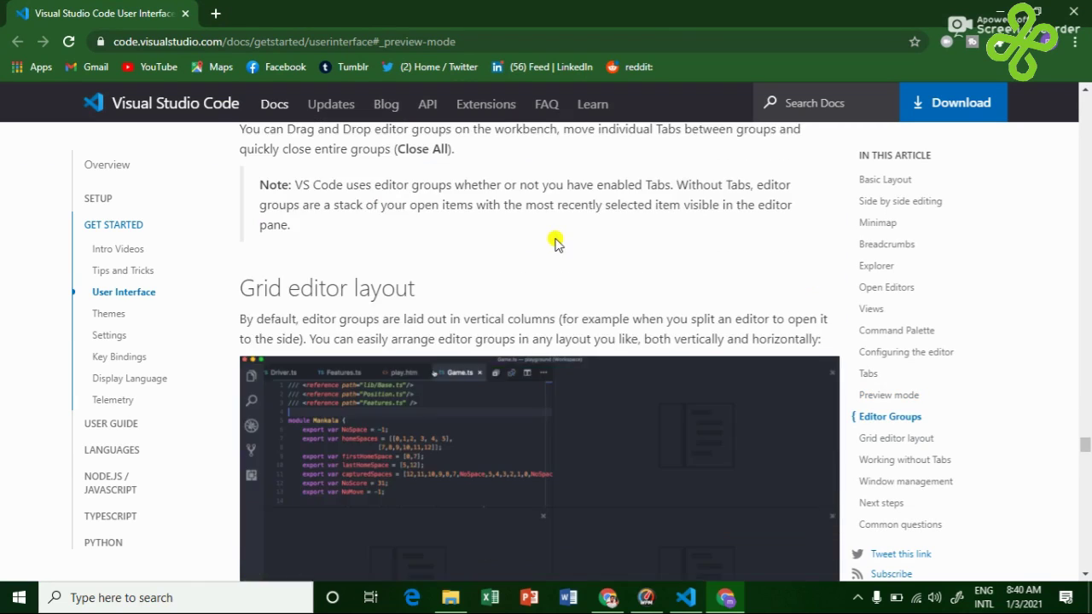
scroll(554, 243, "down", 6)
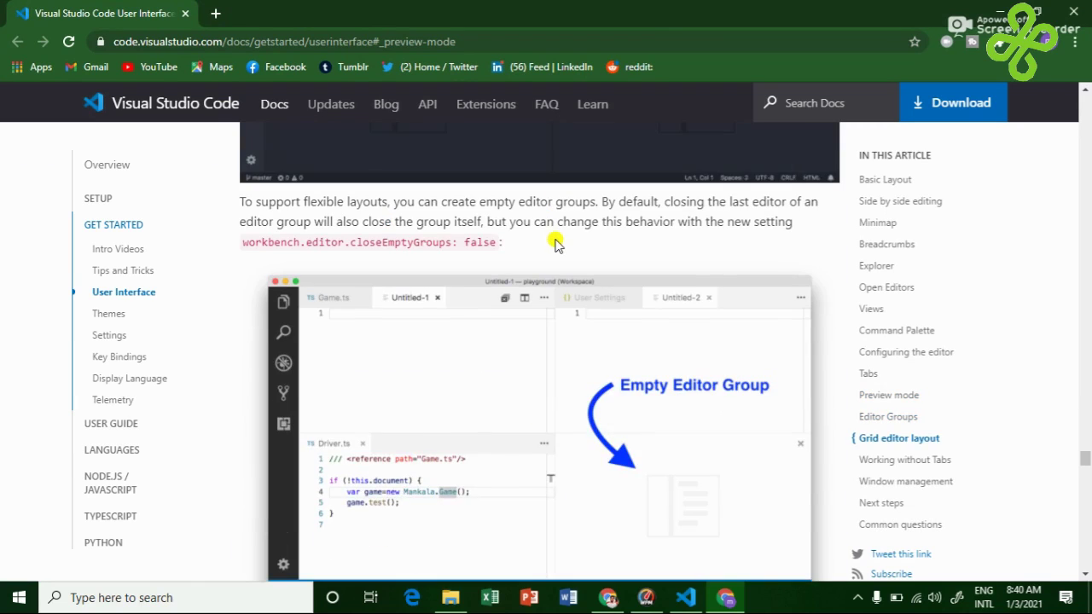
scroll(555, 243, "down", 6)
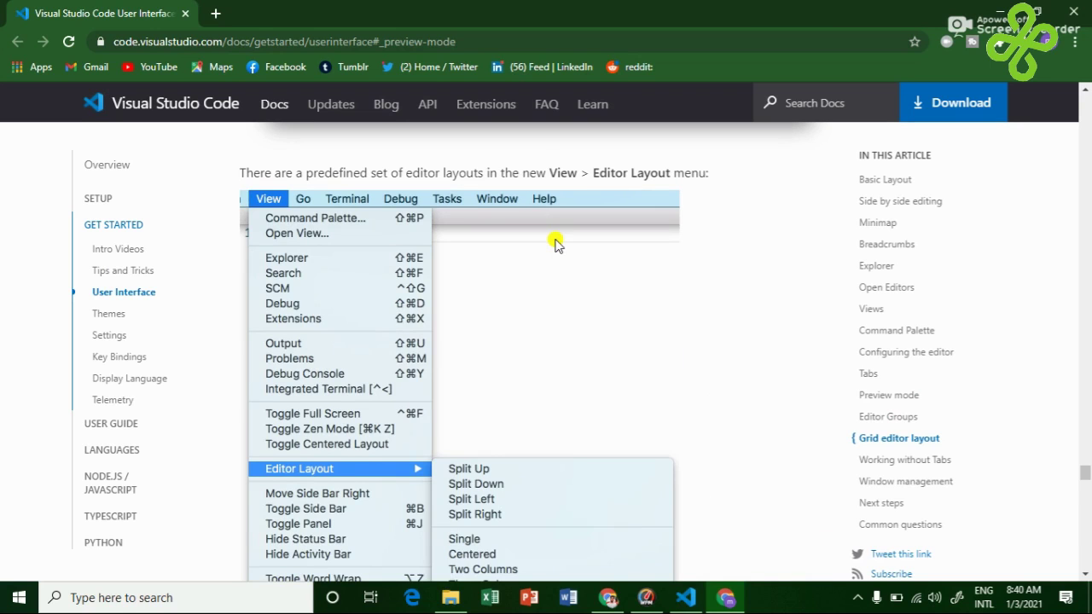
scroll(555, 244, "down", 2)
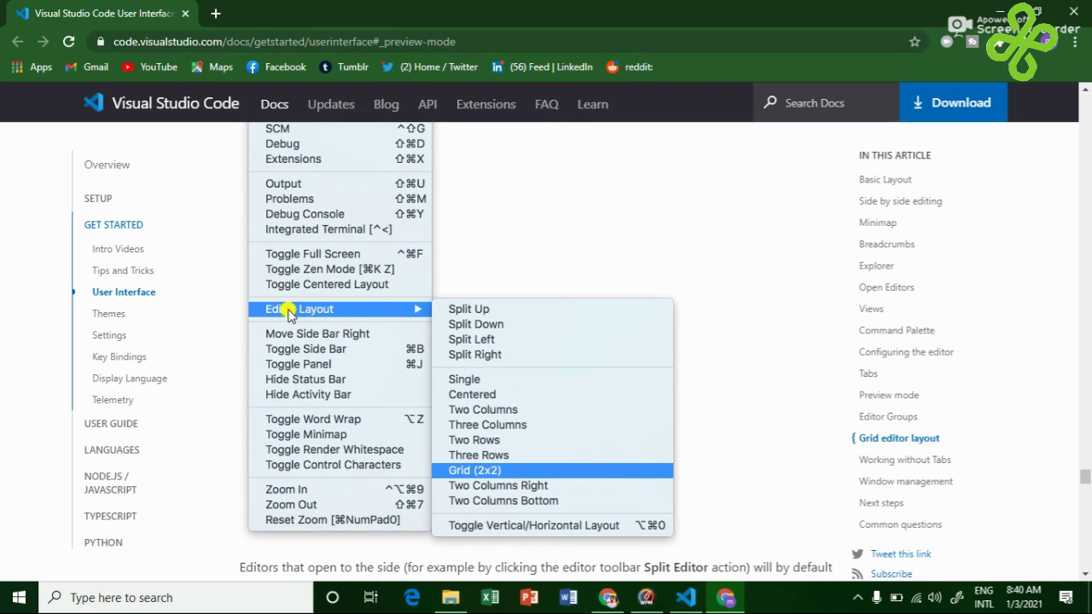
scroll(534, 465, "down", 4)
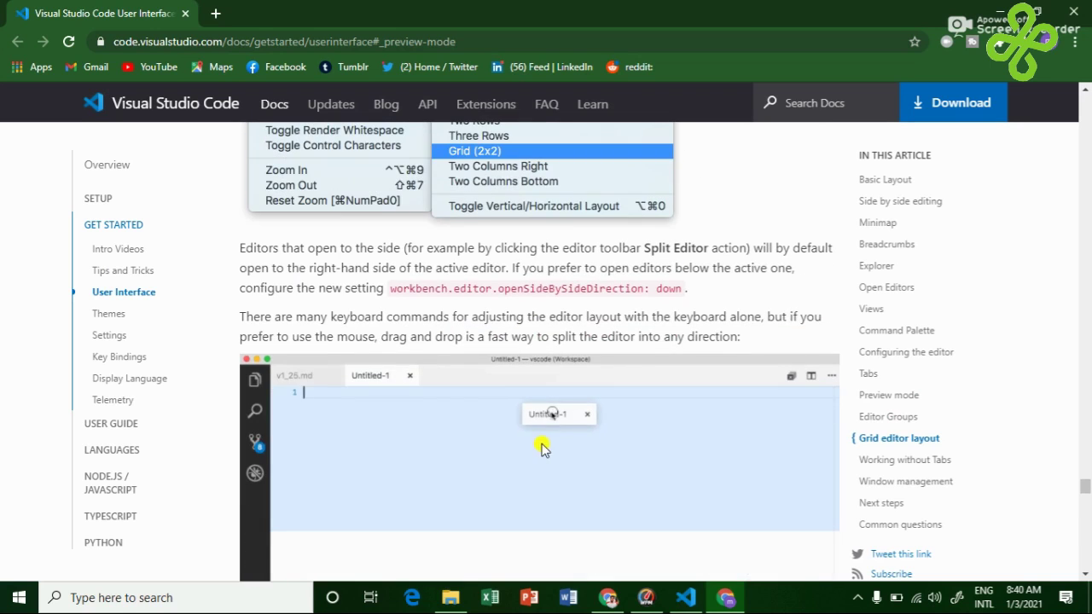
scroll(544, 450, "down", 2)
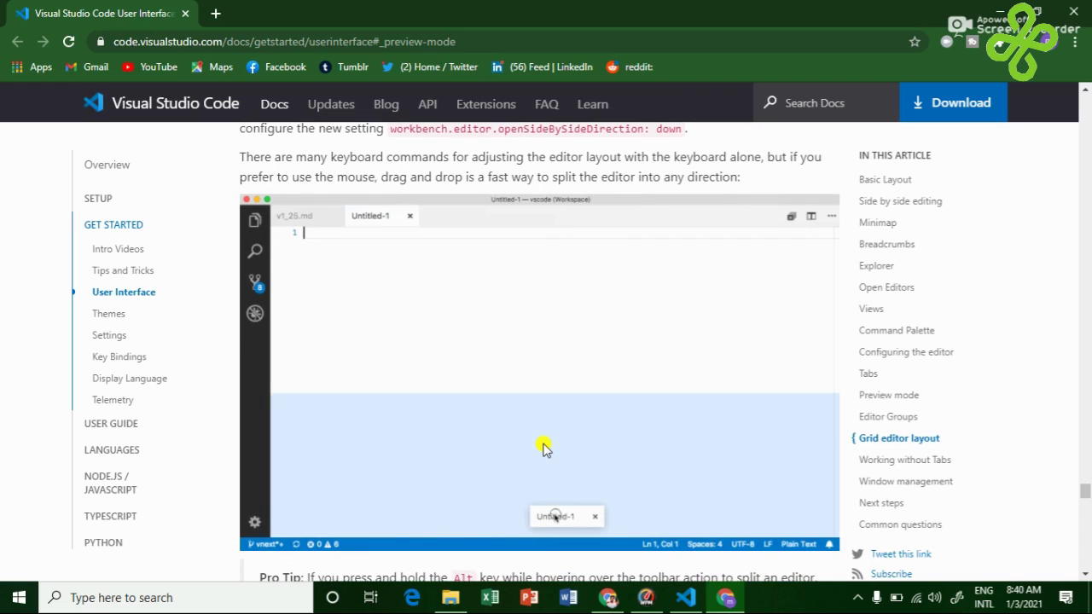
scroll(546, 447, "up", 2)
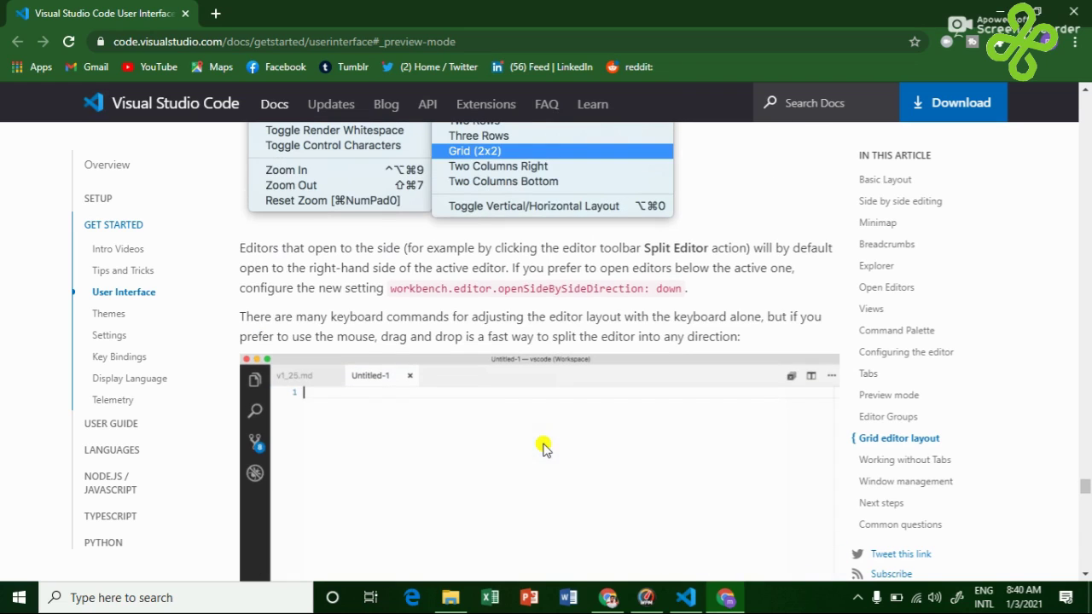
left_click(695, 605)
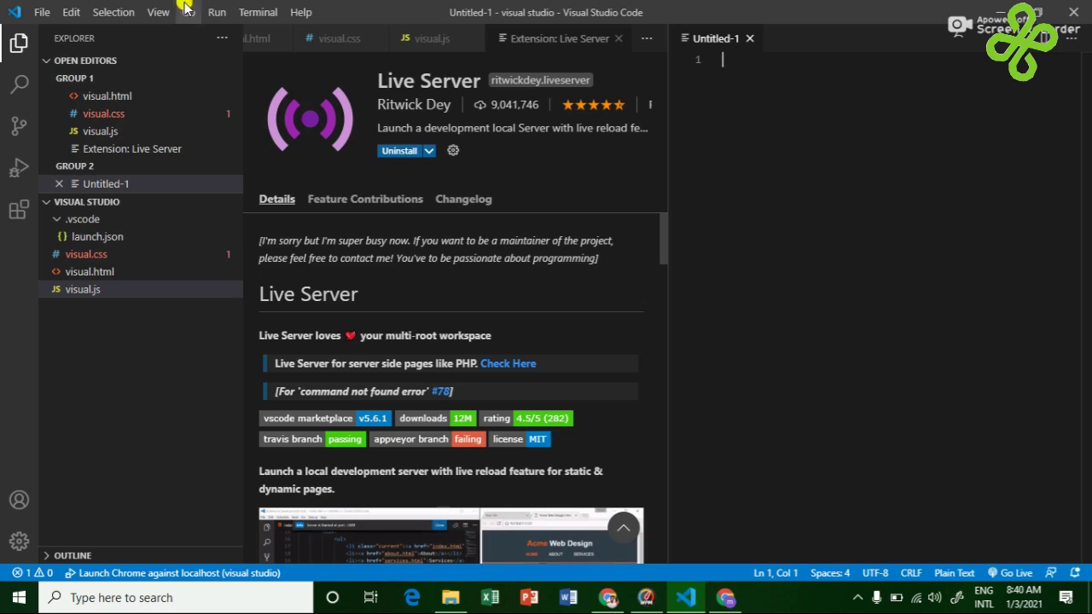
- Switch to the browser, check the Editor Layout options in the Grid editor layout documentation, and return to Visual Studio Code
left_click(123, 15)
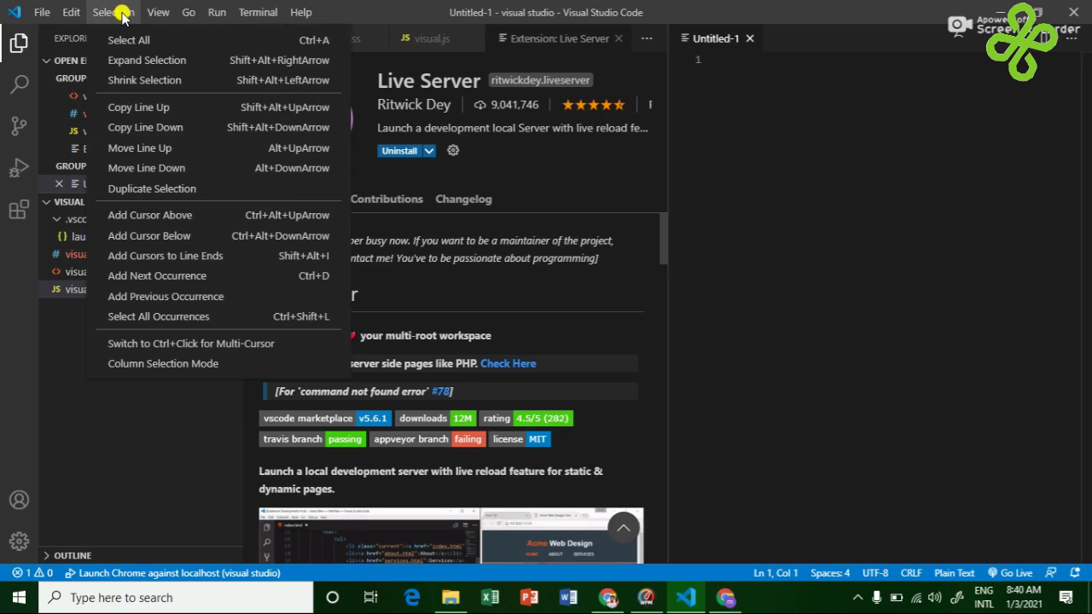
mouse_move(154, 14)
mouse_move(188, 10)
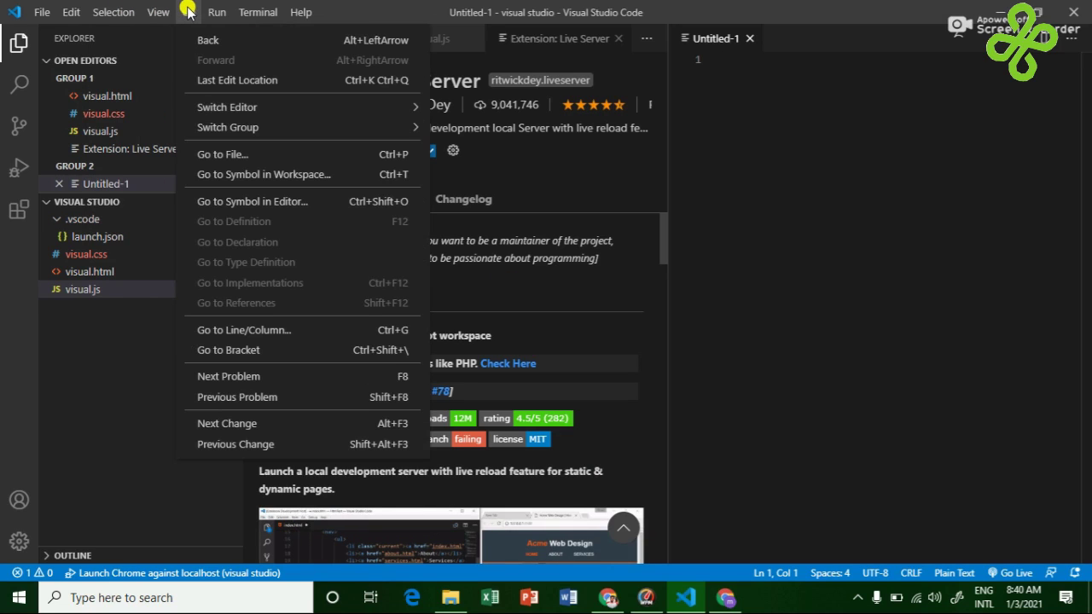
left_click(722, 599)
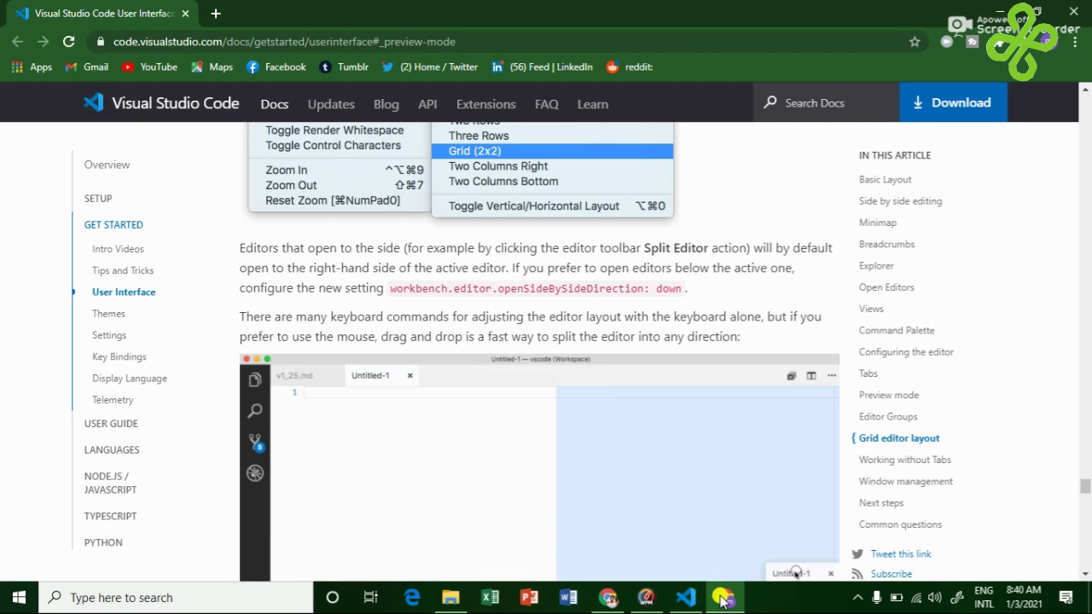
scroll(574, 465, "up", 5)
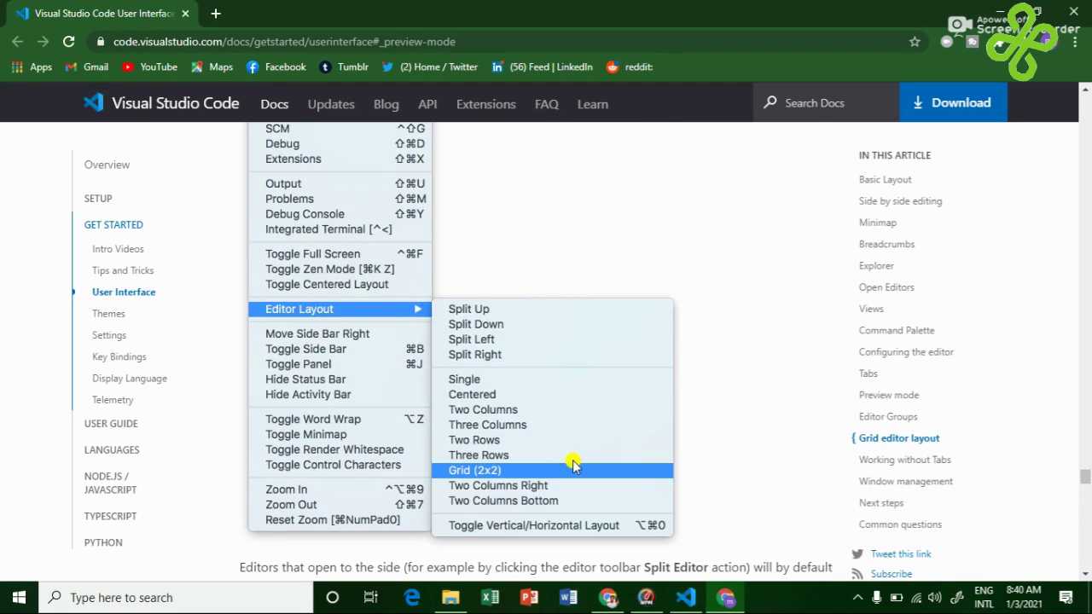
scroll(574, 465, "up", 4)
scroll(574, 465, "down", 6)
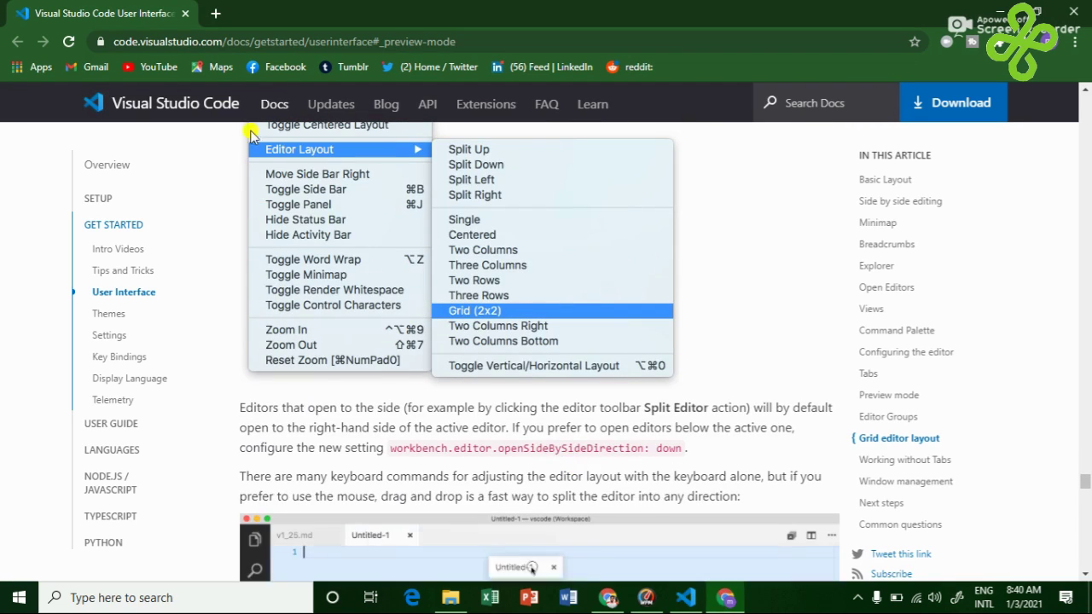
left_click(722, 599)
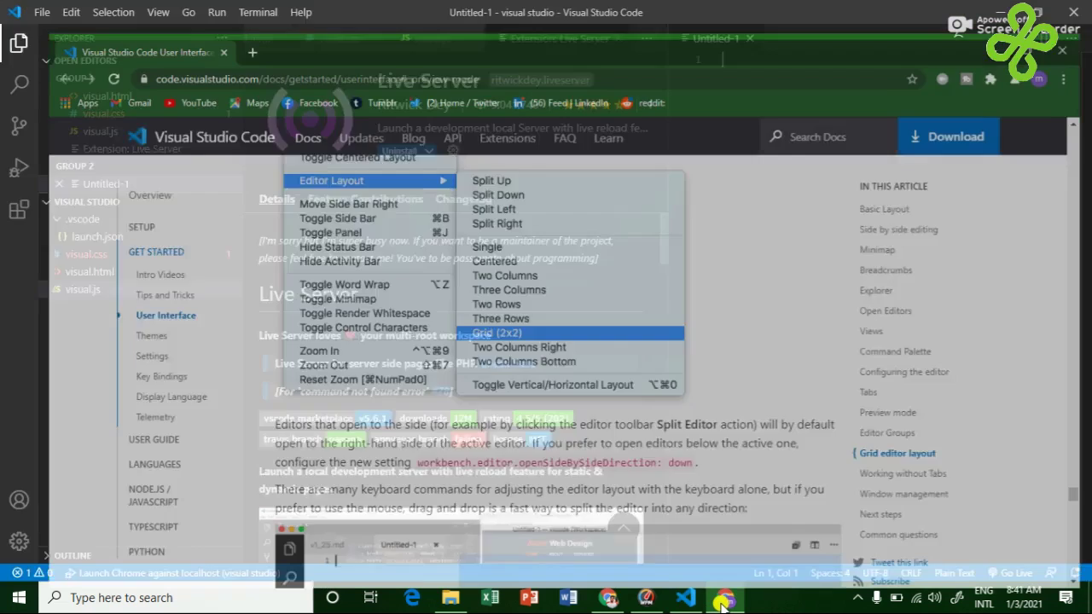
left_click(722, 604)
left_click(689, 604)
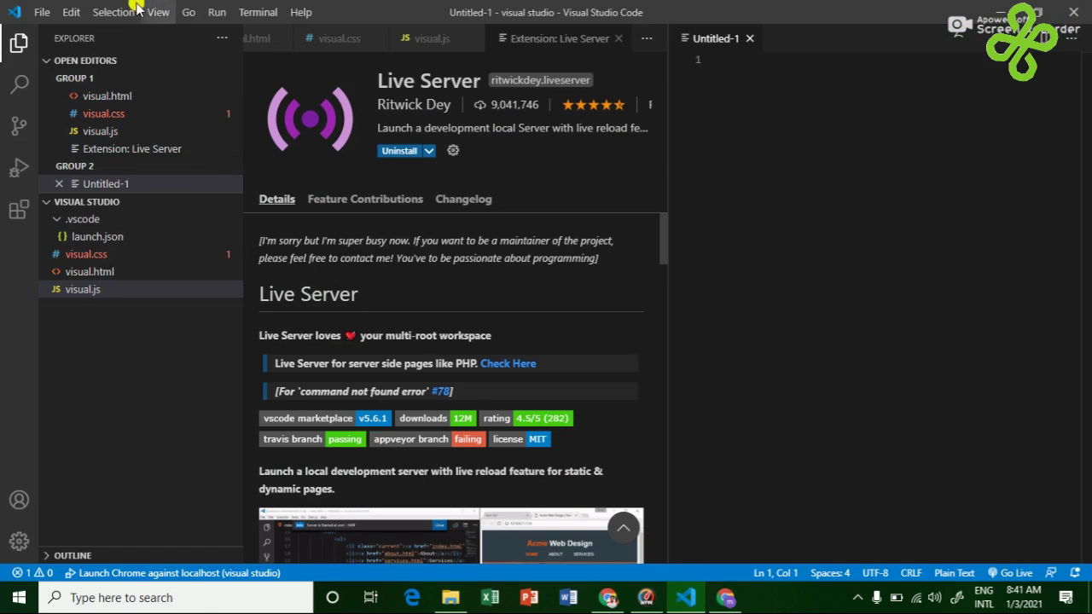
- Arrange the editor area in the Grid (2x2) layout
left_click(44, 11)
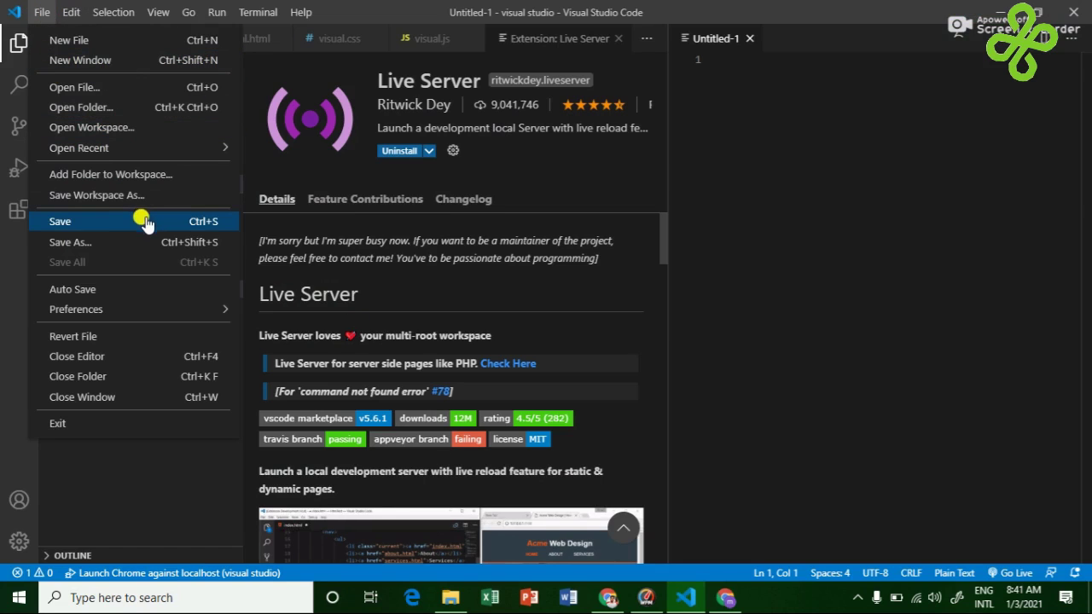
mouse_move(173, 314)
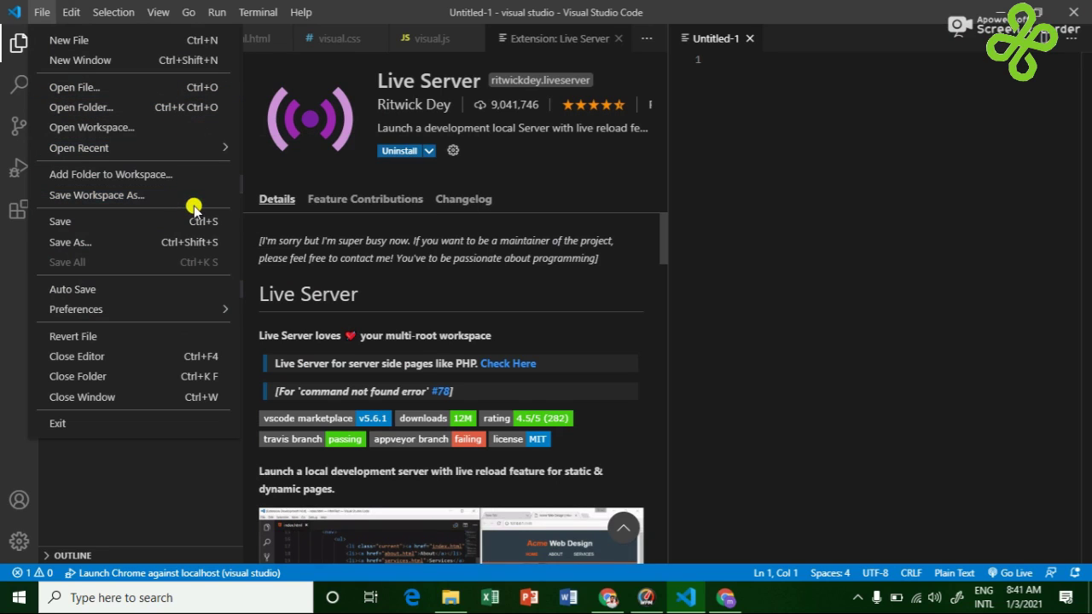
mouse_move(154, 11)
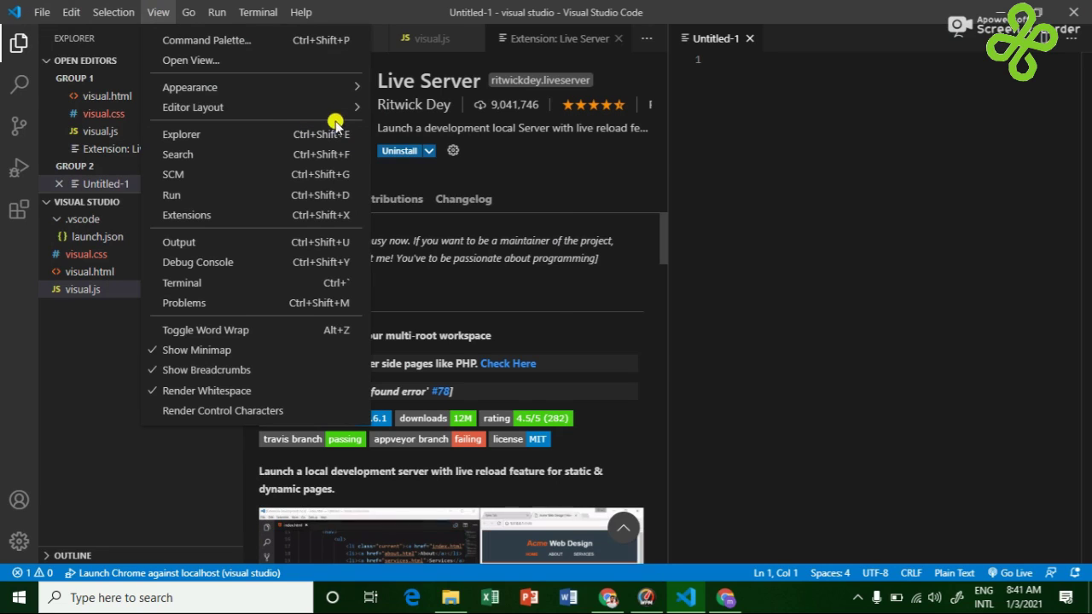
mouse_move(333, 108)
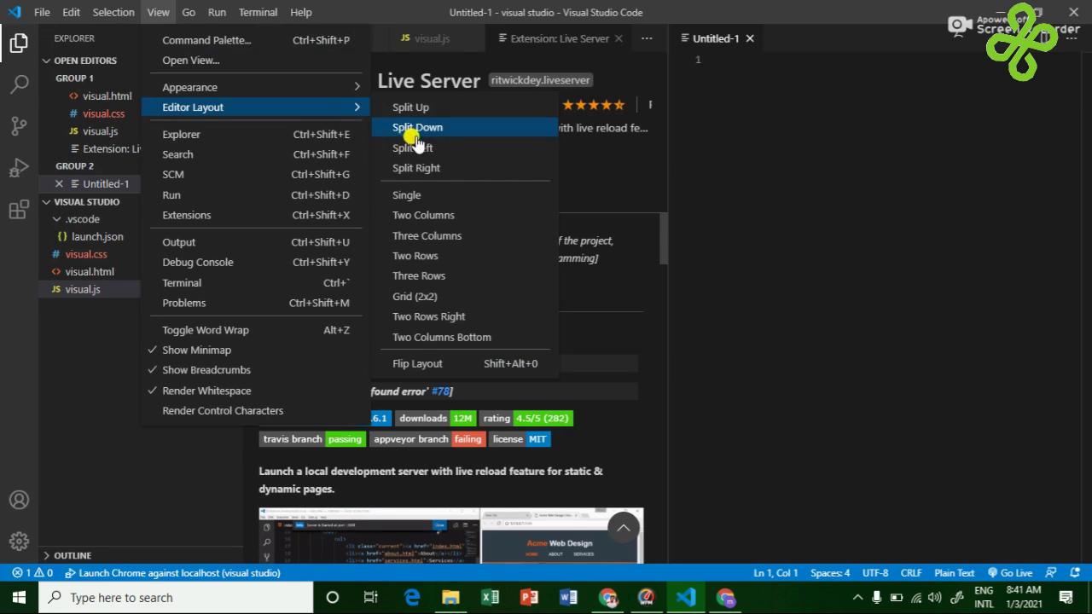
left_click(434, 296)
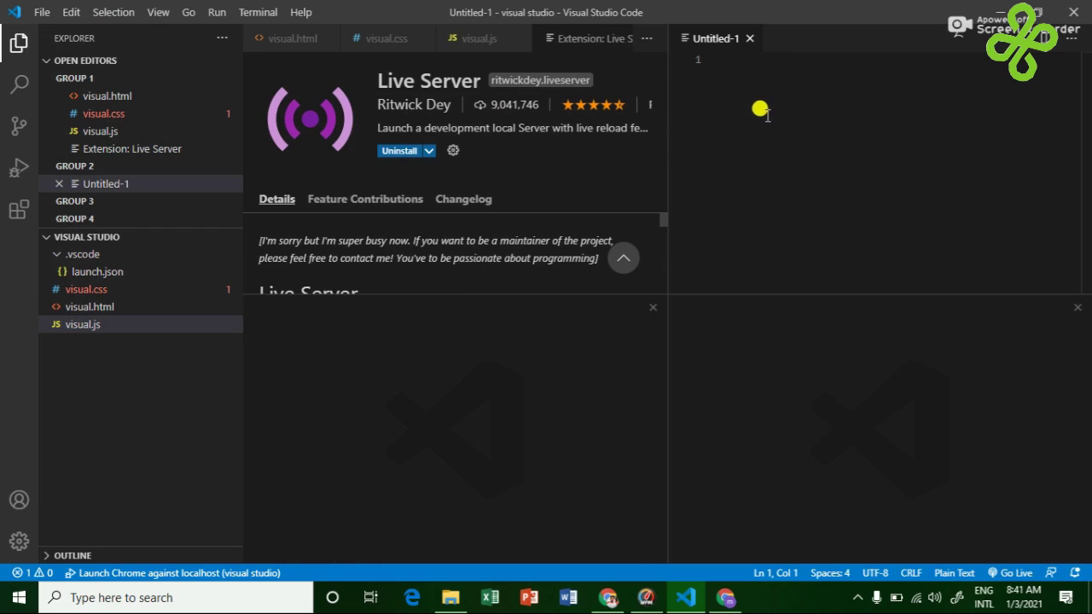
- Move the visual.html and visual.css editors from the first editor group into the second group beside Untitled-1
left_click(368, 38)
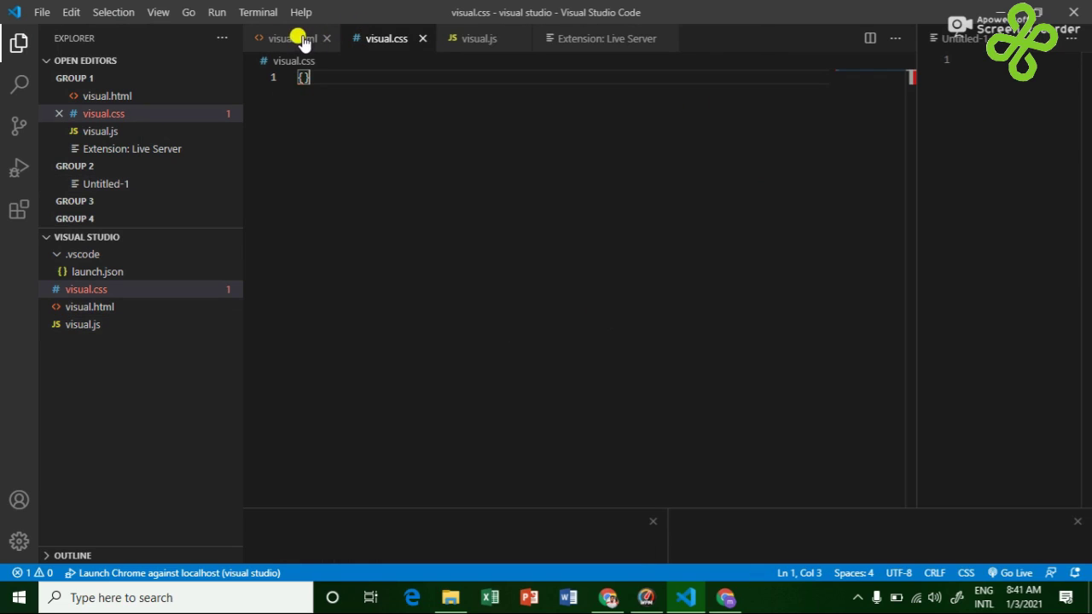
left_click(966, 112)
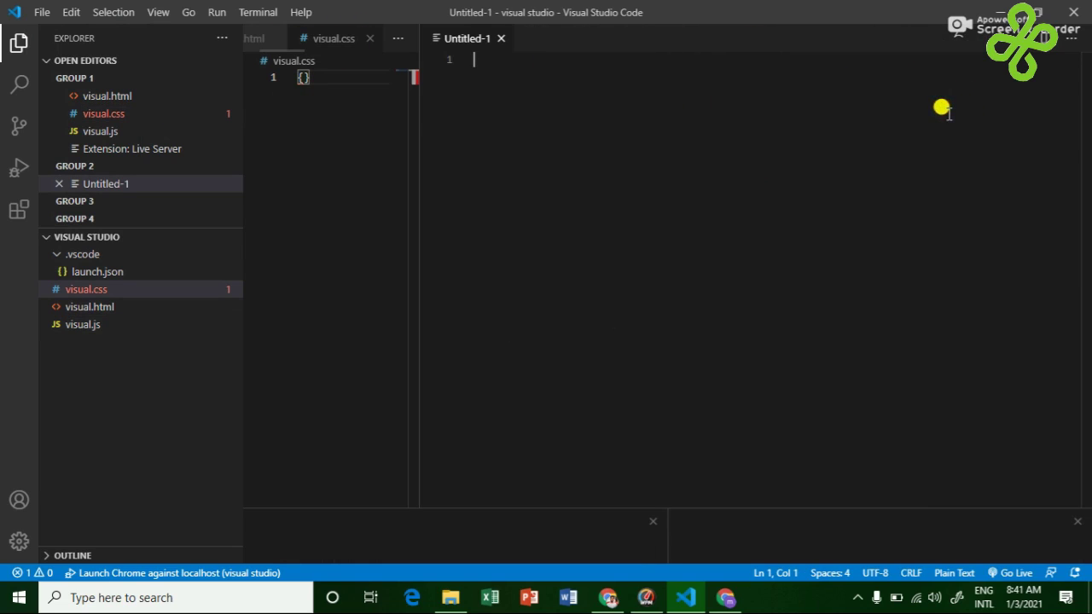
left_click_drag(299, 39, 984, 220)
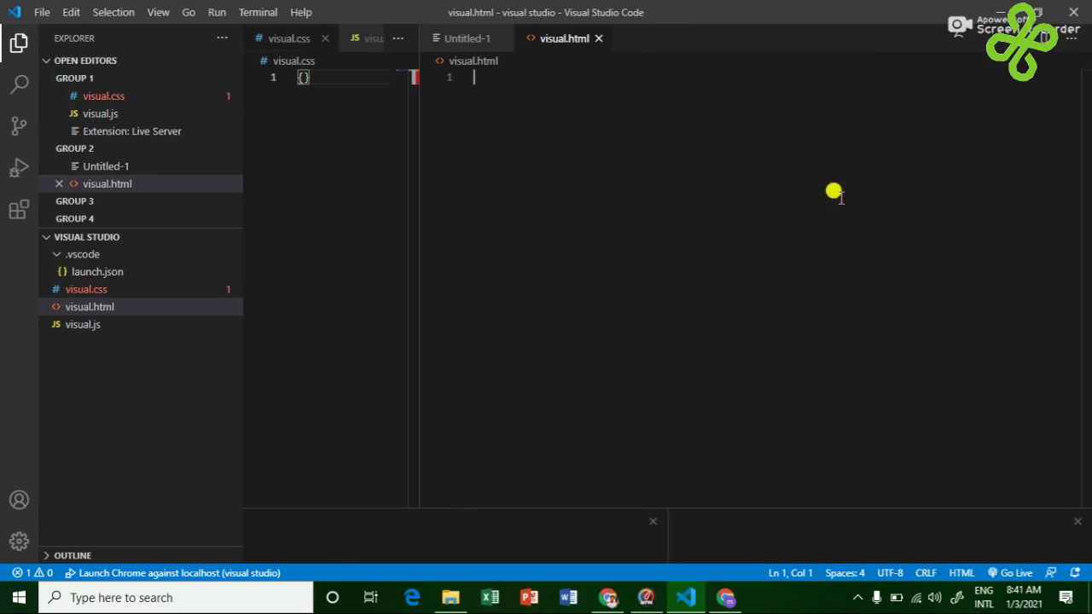
left_click_drag(307, 43, 981, 213)
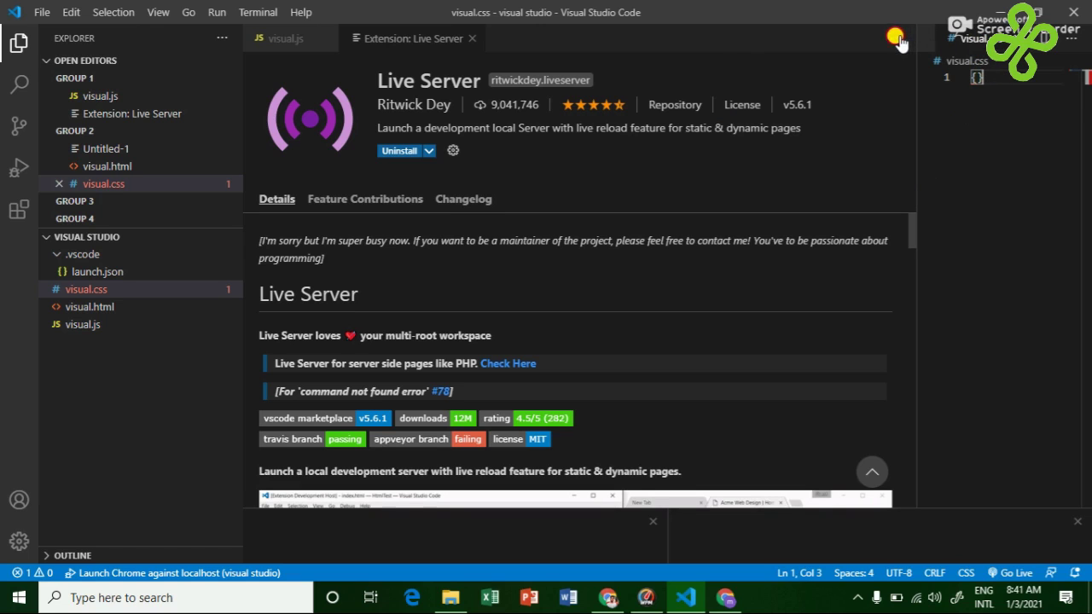
- Switch to the browser documentation, read from Grid editor layout to the end of the page, and go back to Keyboard shortcuts
left_click(727, 598)
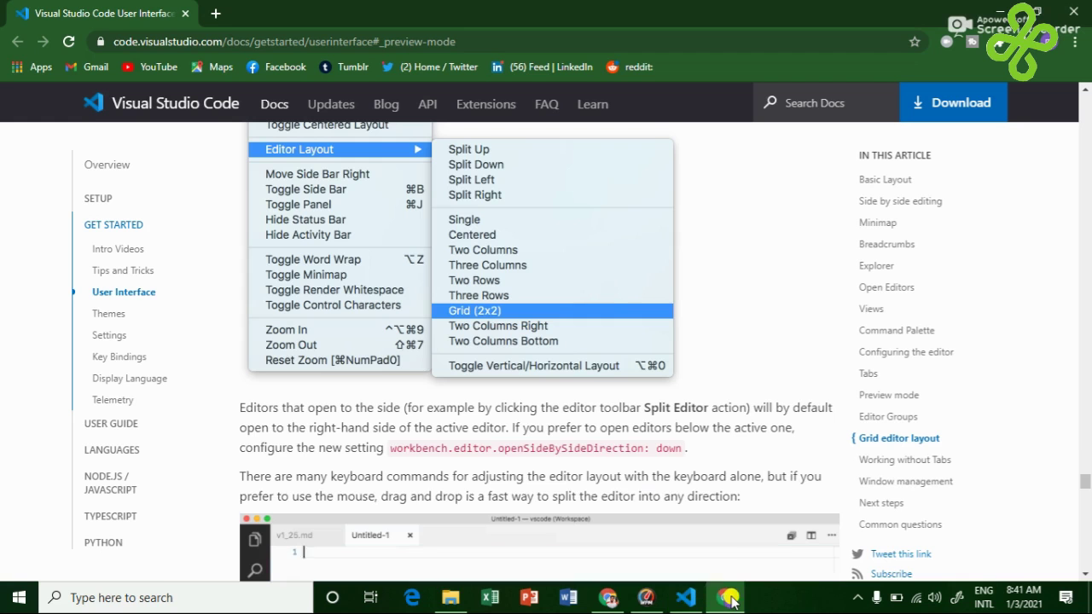
scroll(559, 407, "down", 6)
scroll(558, 402, "up", 2)
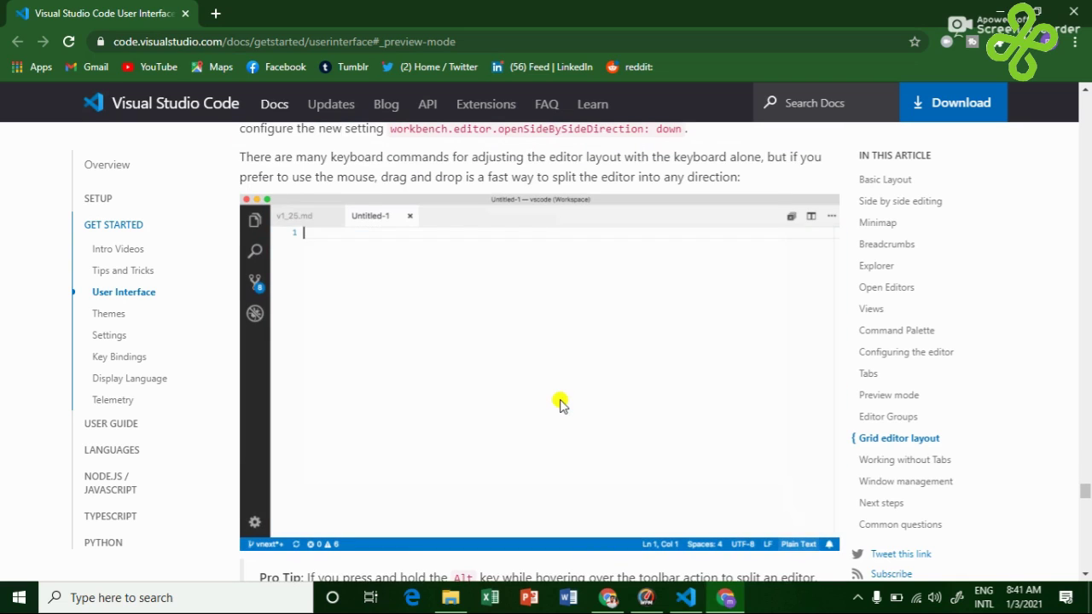
scroll(561, 403, "down", 4)
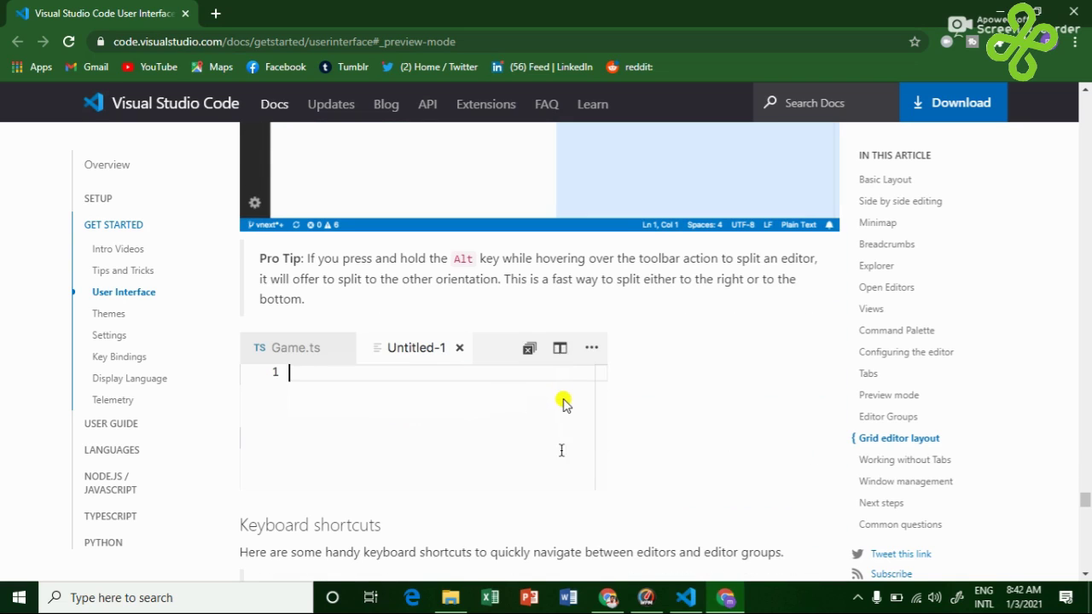
scroll(564, 403, "down", 2)
scroll(563, 397, "down", 20)
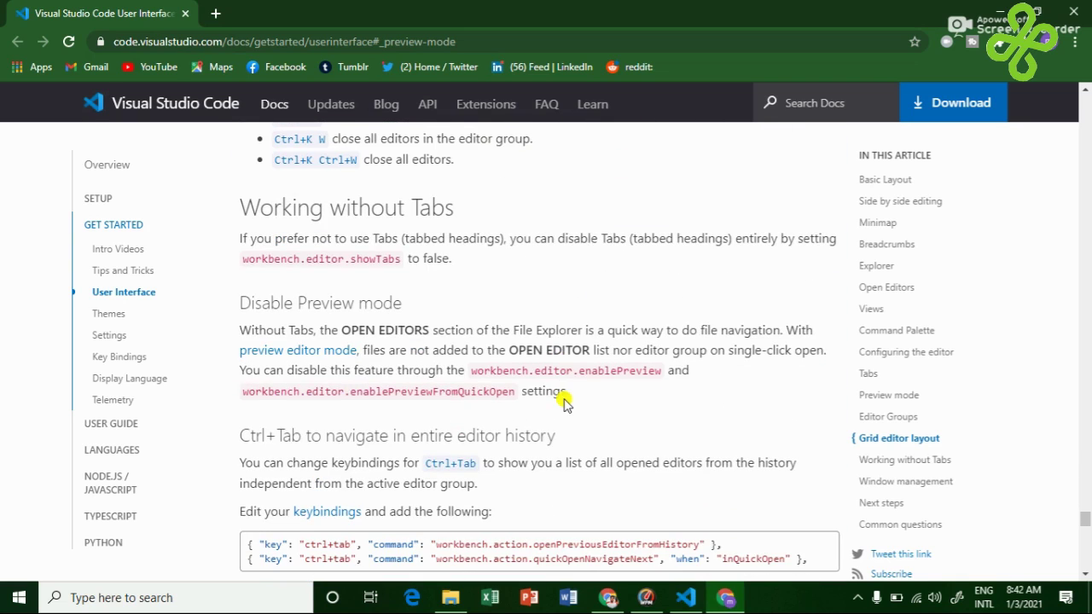
scroll(561, 397, "down", 2)
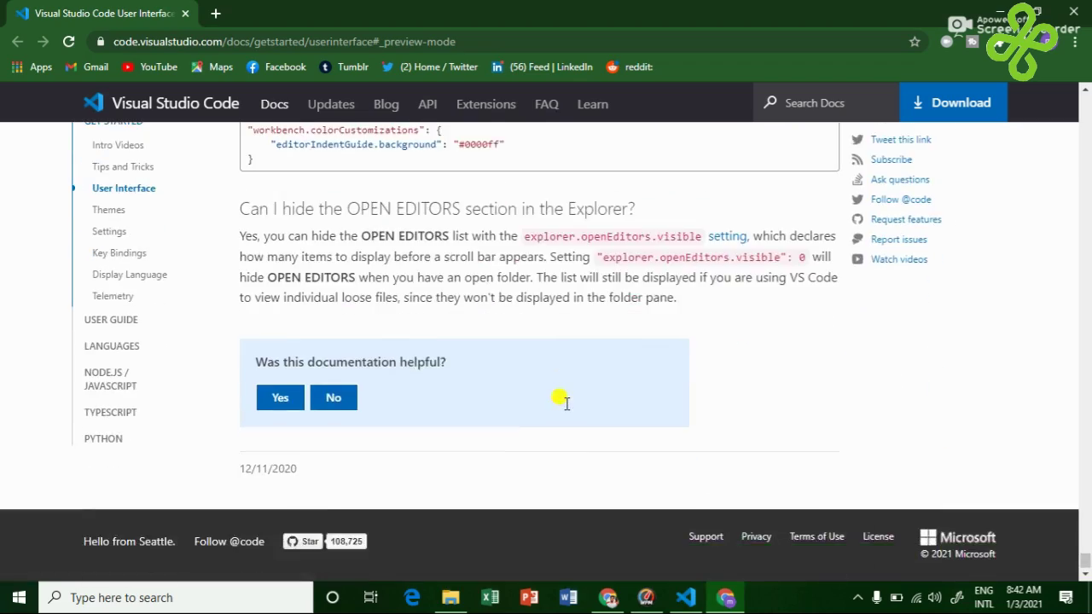
scroll(560, 391, "up", 15)
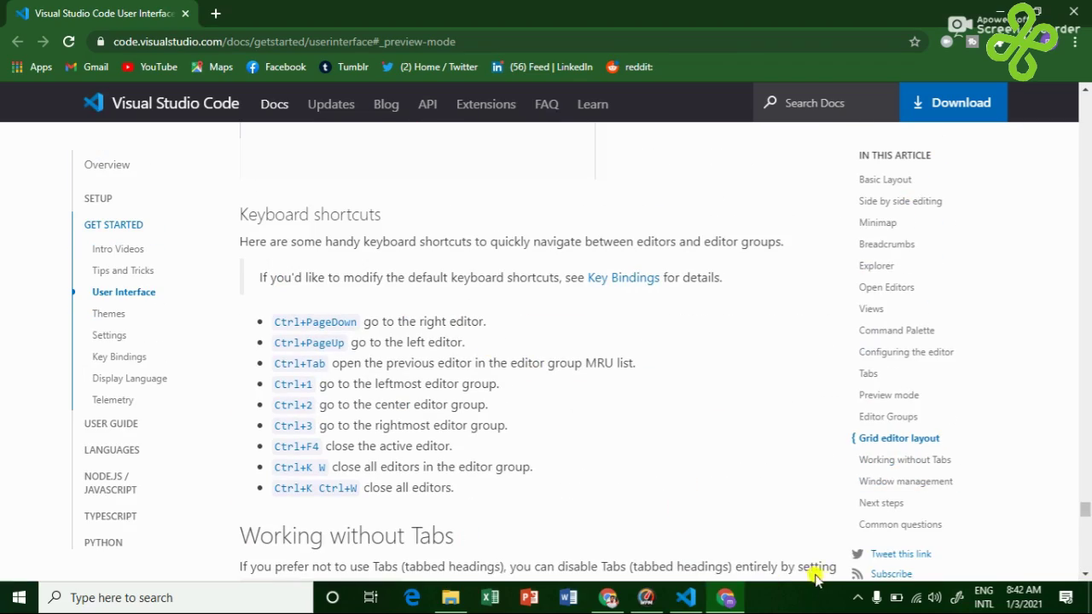
right_click(847, 597)
left_click(856, 604)
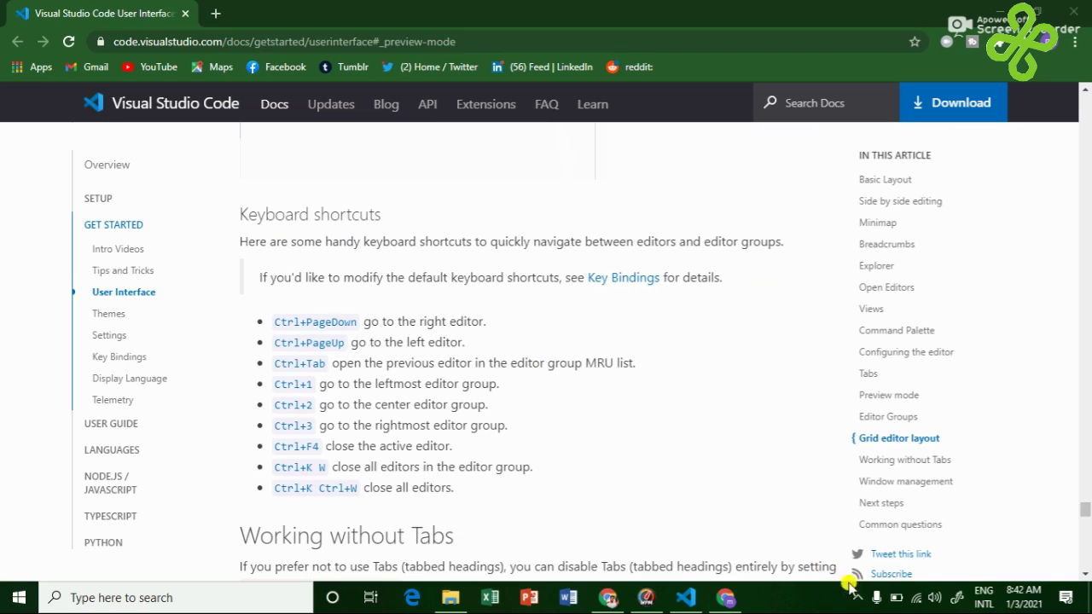